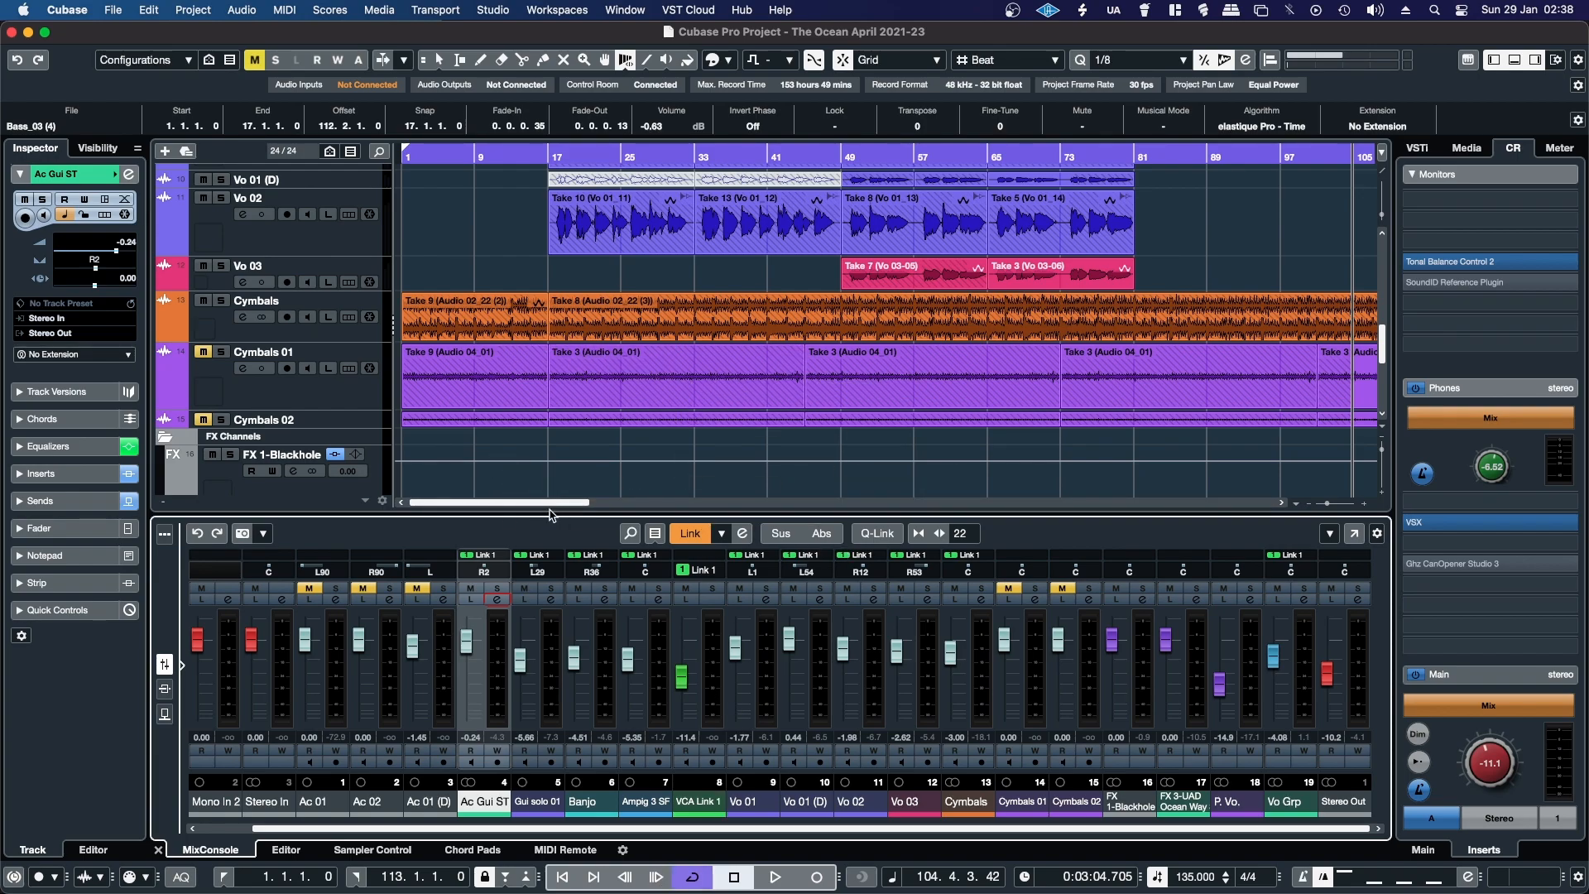
- Look through the arrangement from the cymbal tracks up to Ac Gui ST and play the project from bar 1
left_click_drag(539, 508, 585, 507)
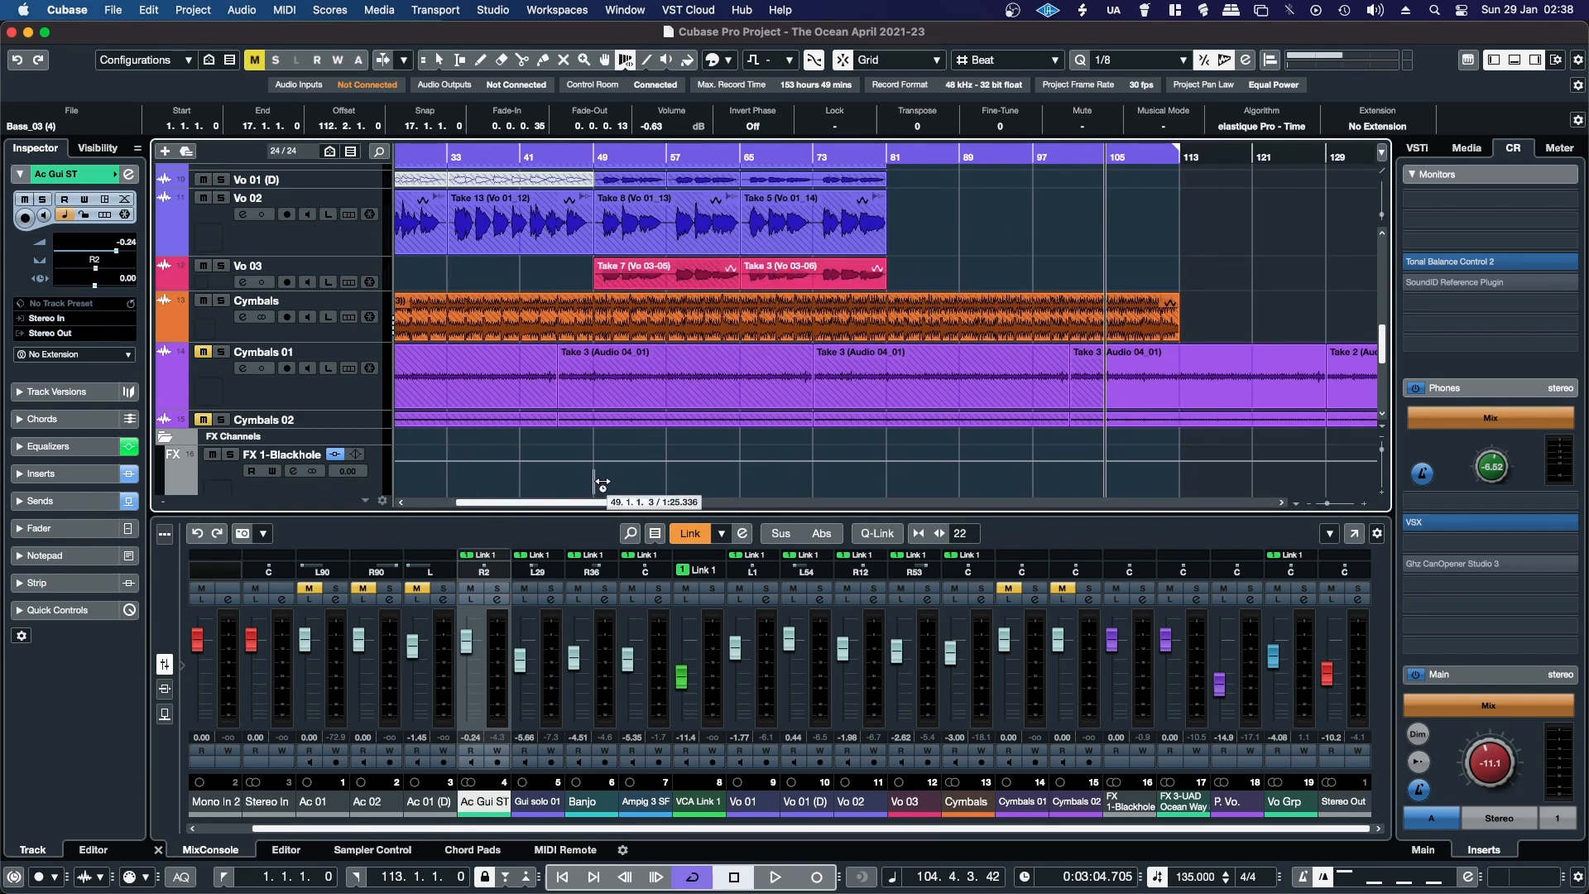
left_click_drag(585, 508, 539, 509)
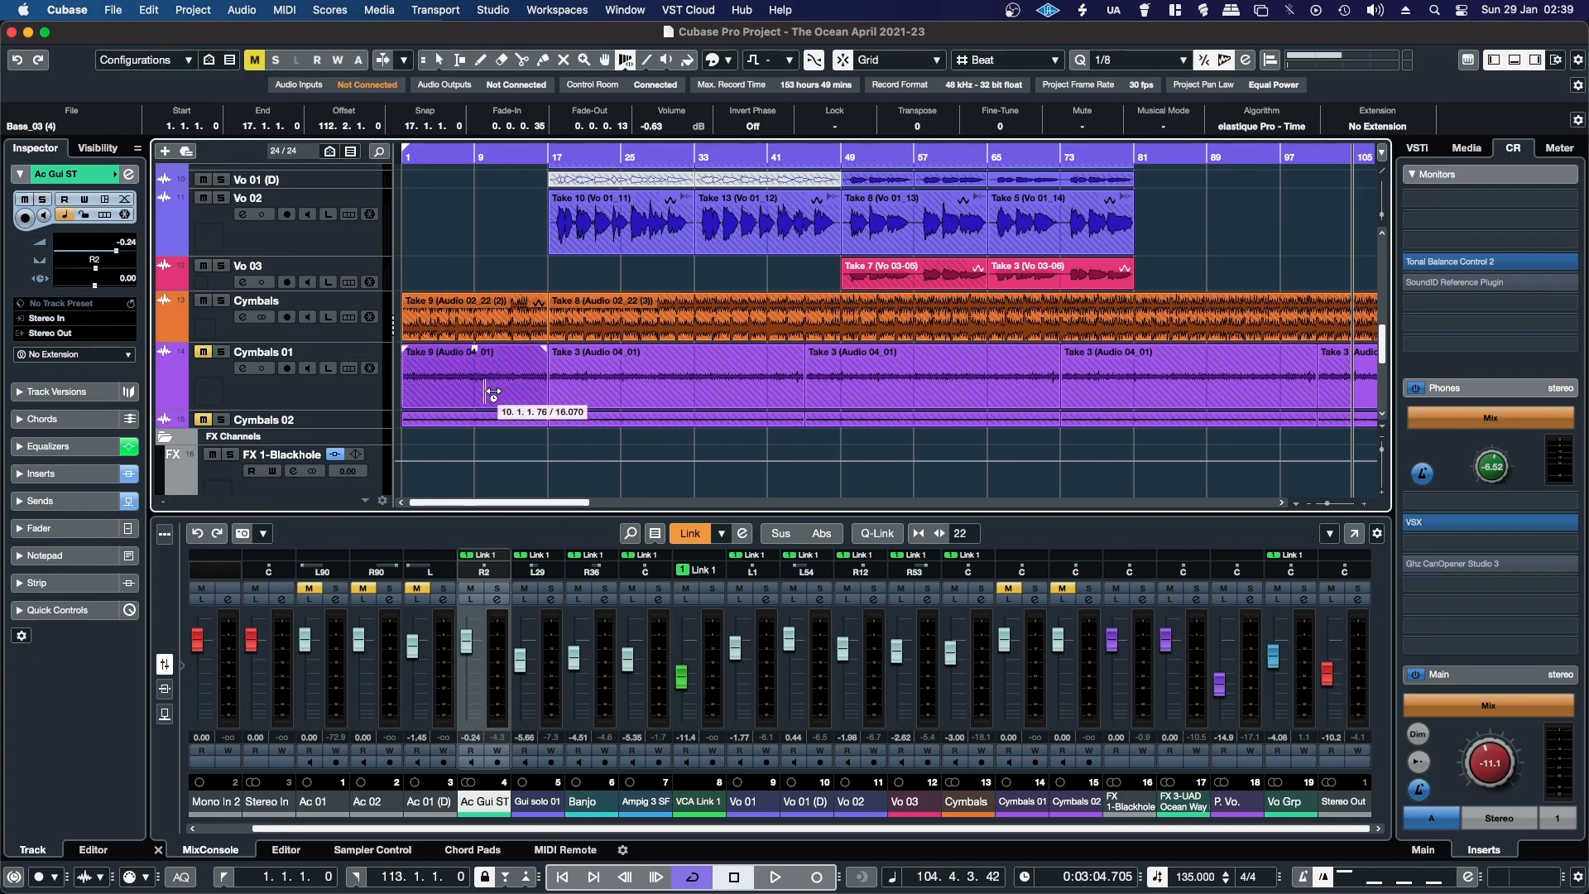
scroll(493, 393, "up", 6)
scroll(486, 400, "up", 3)
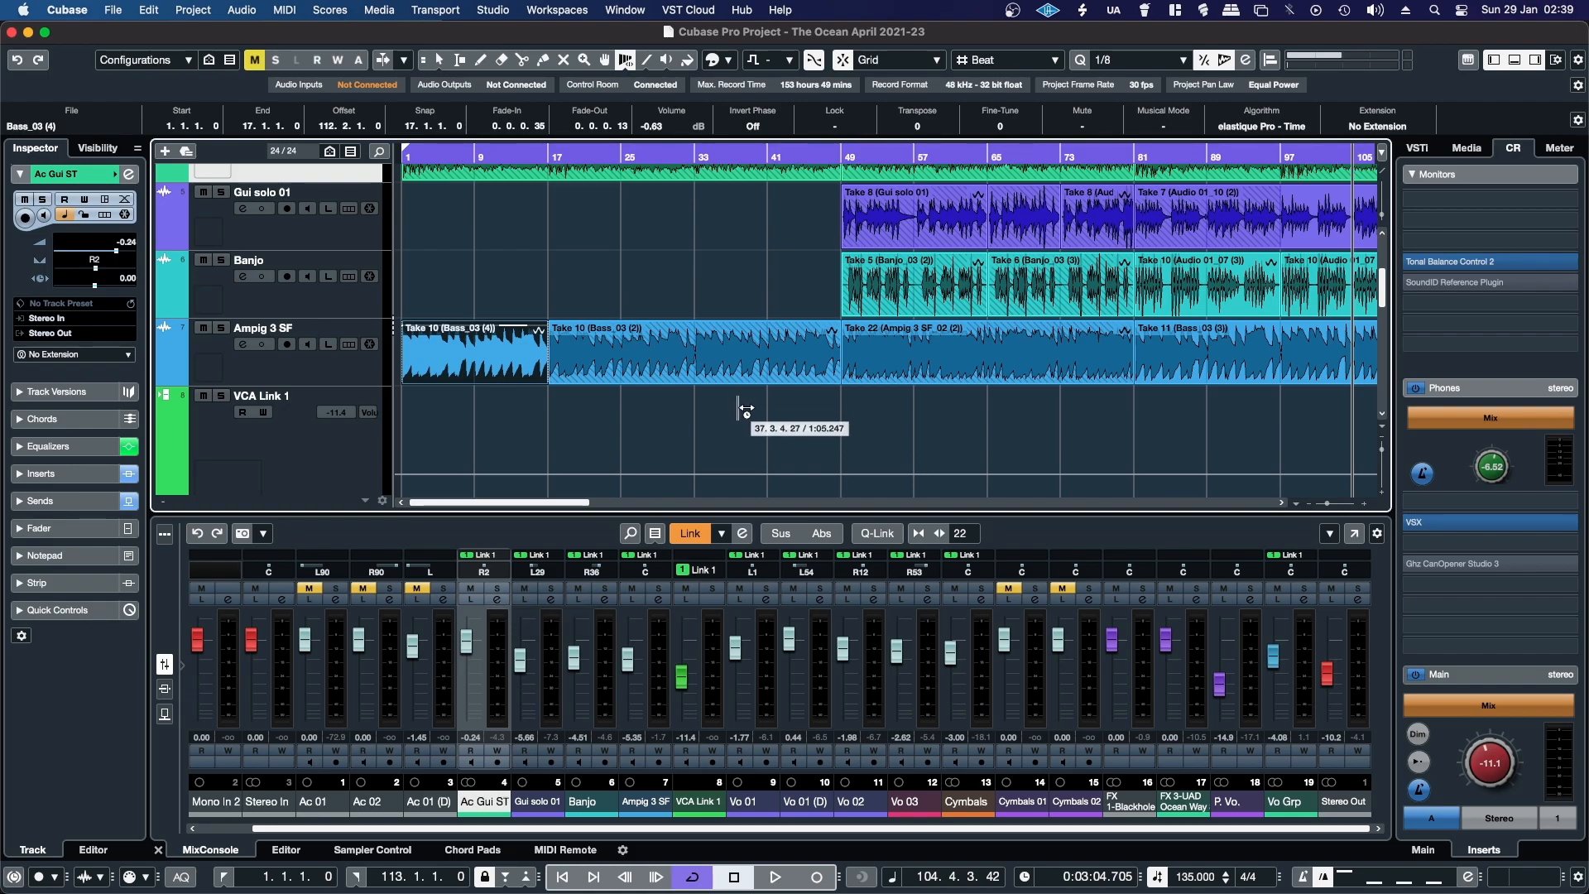
left_click(662, 351)
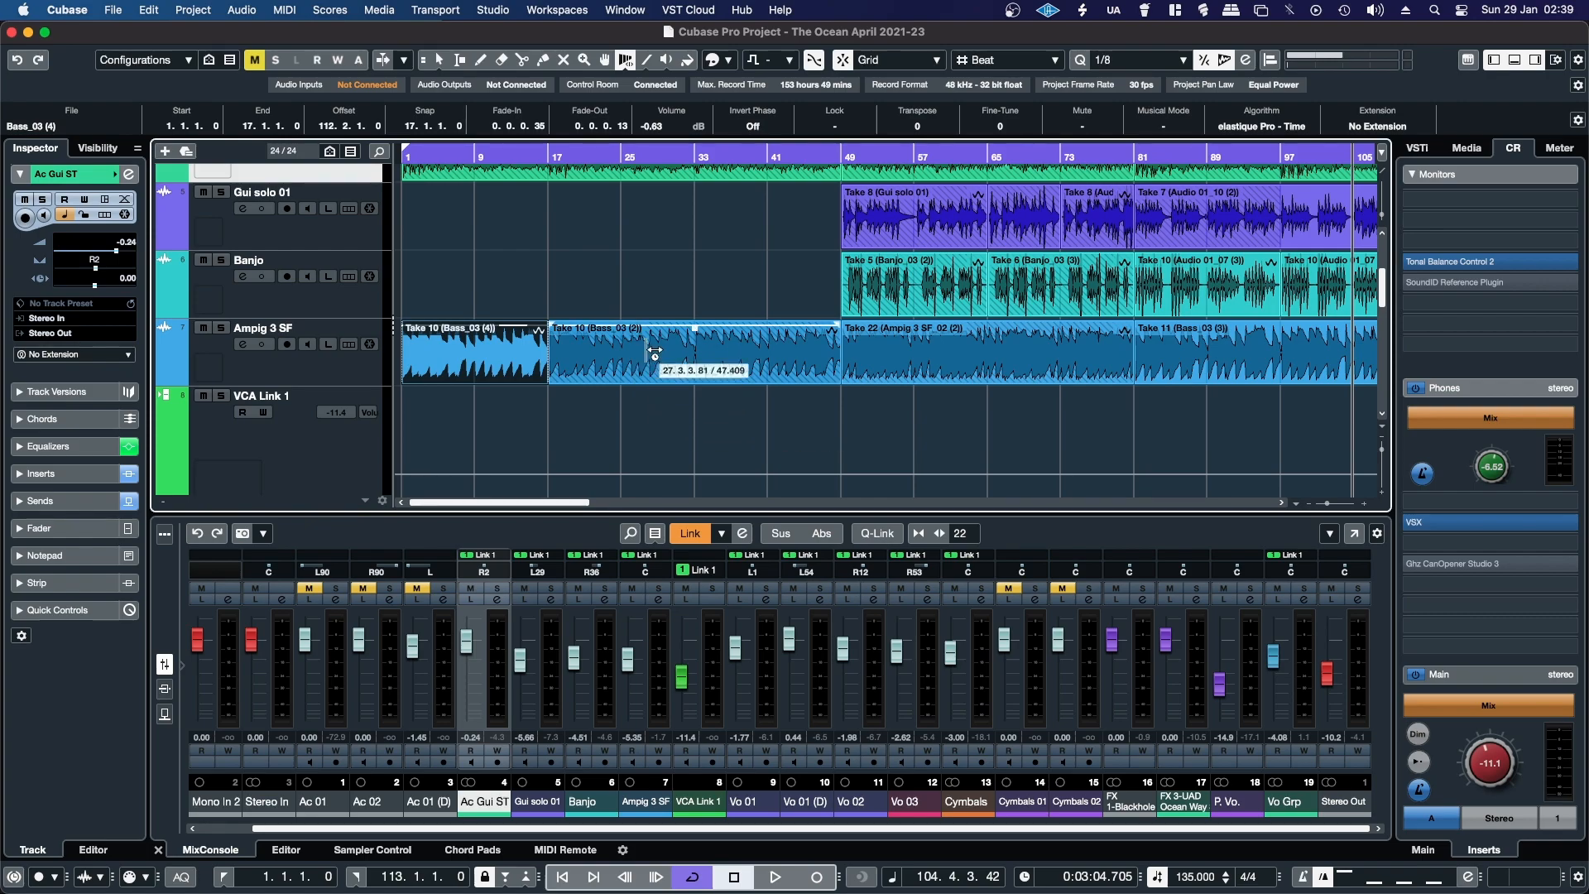
scroll(633, 465, "up", 3)
scroll(632, 466, "up", 1)
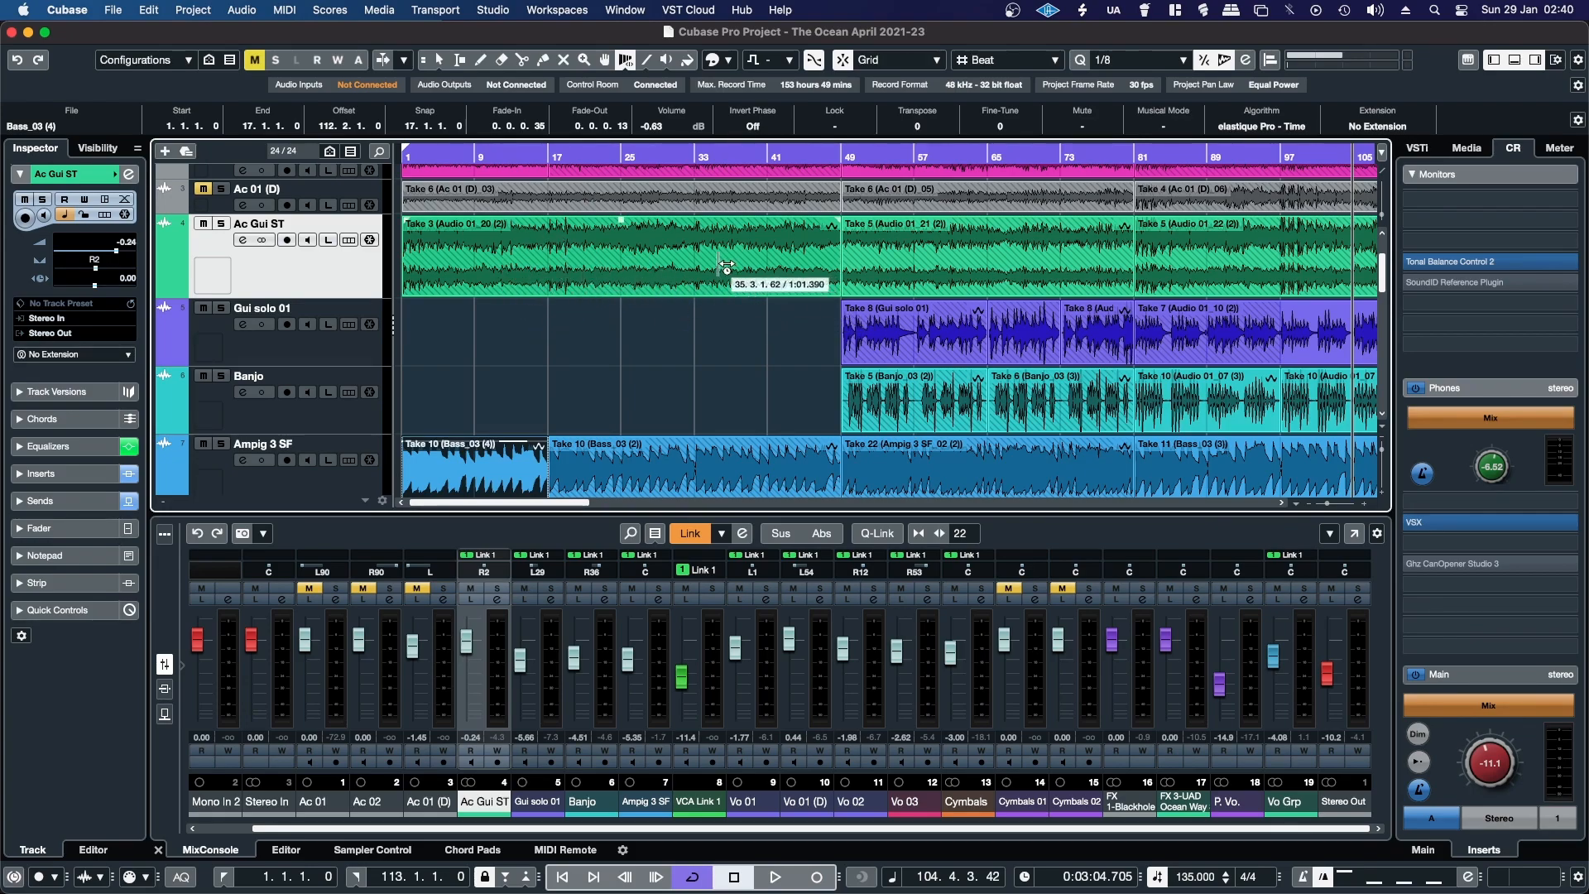
key("space")
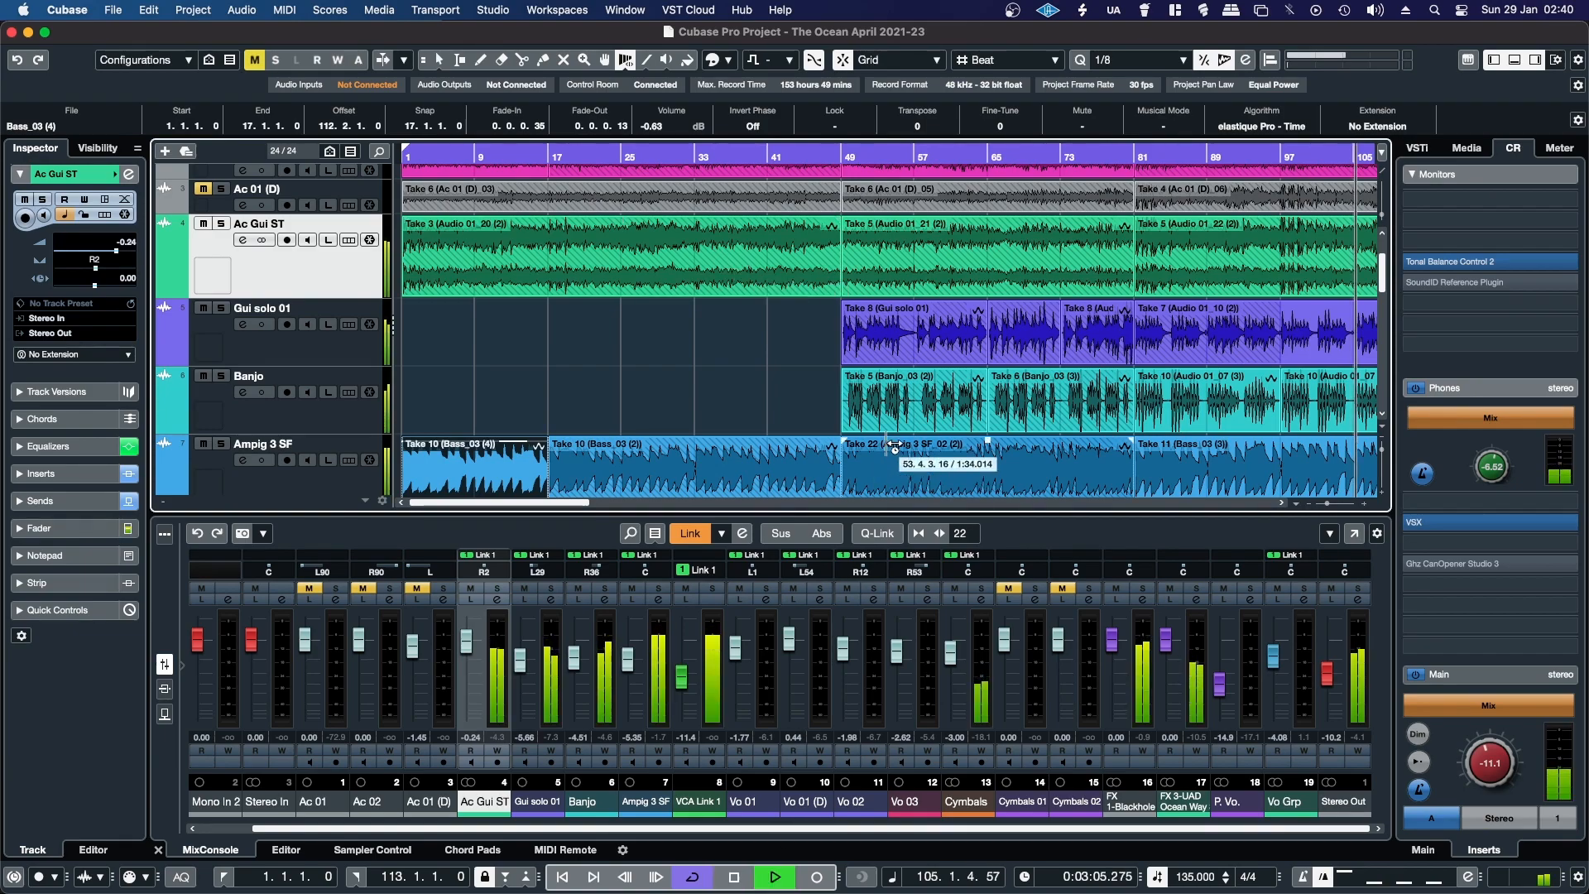
left_click(404, 161)
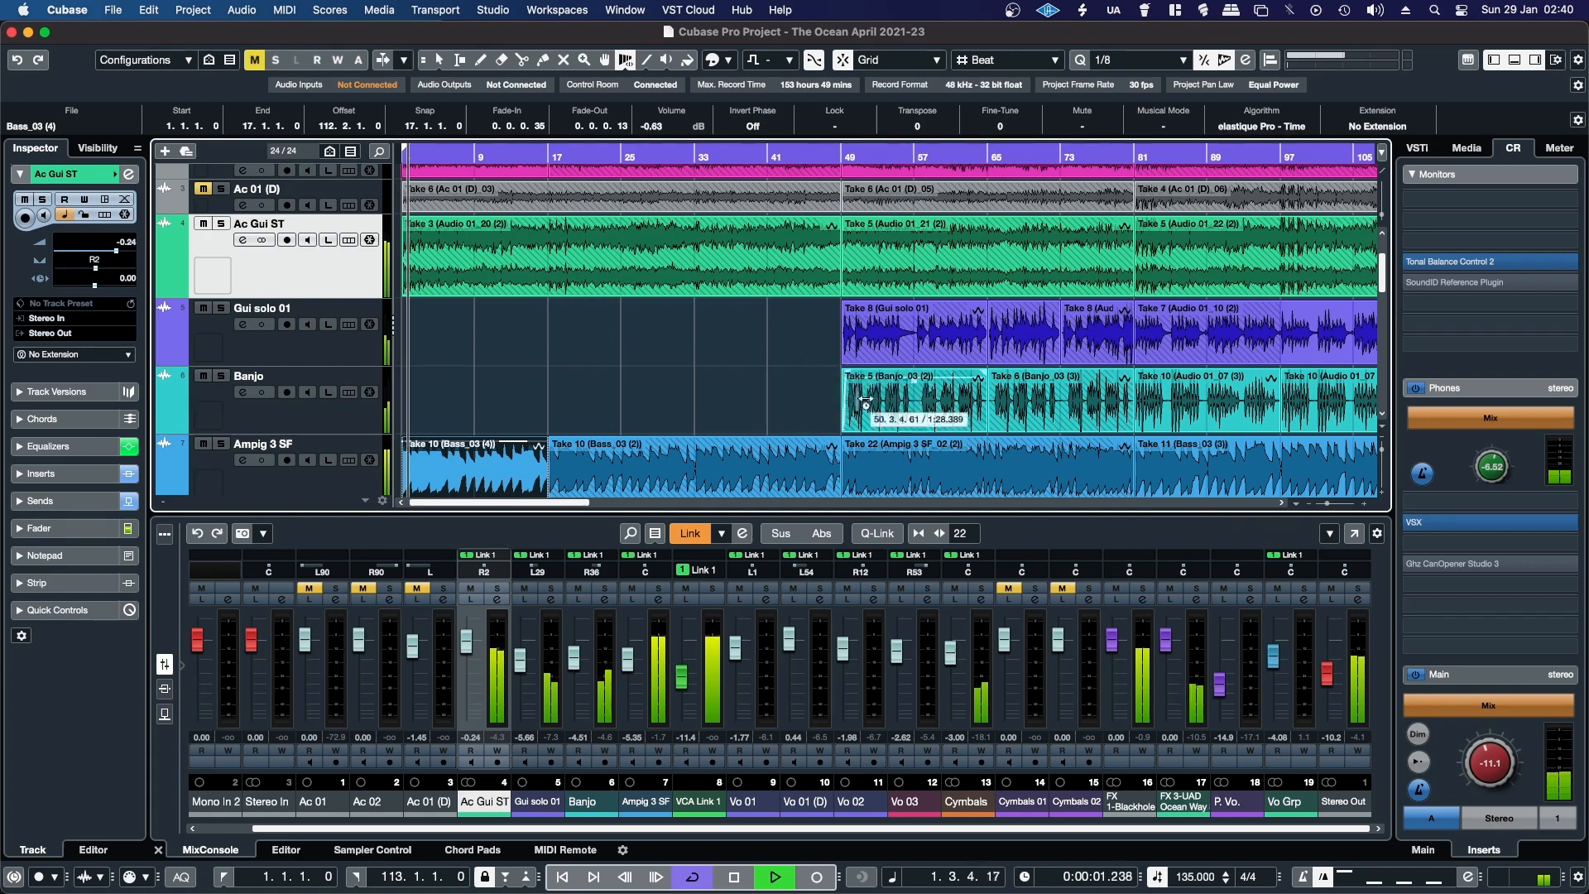
- Switch the Phones VSX insert's room to Archon and set the Phones level to -3.20
left_click(1547, 527)
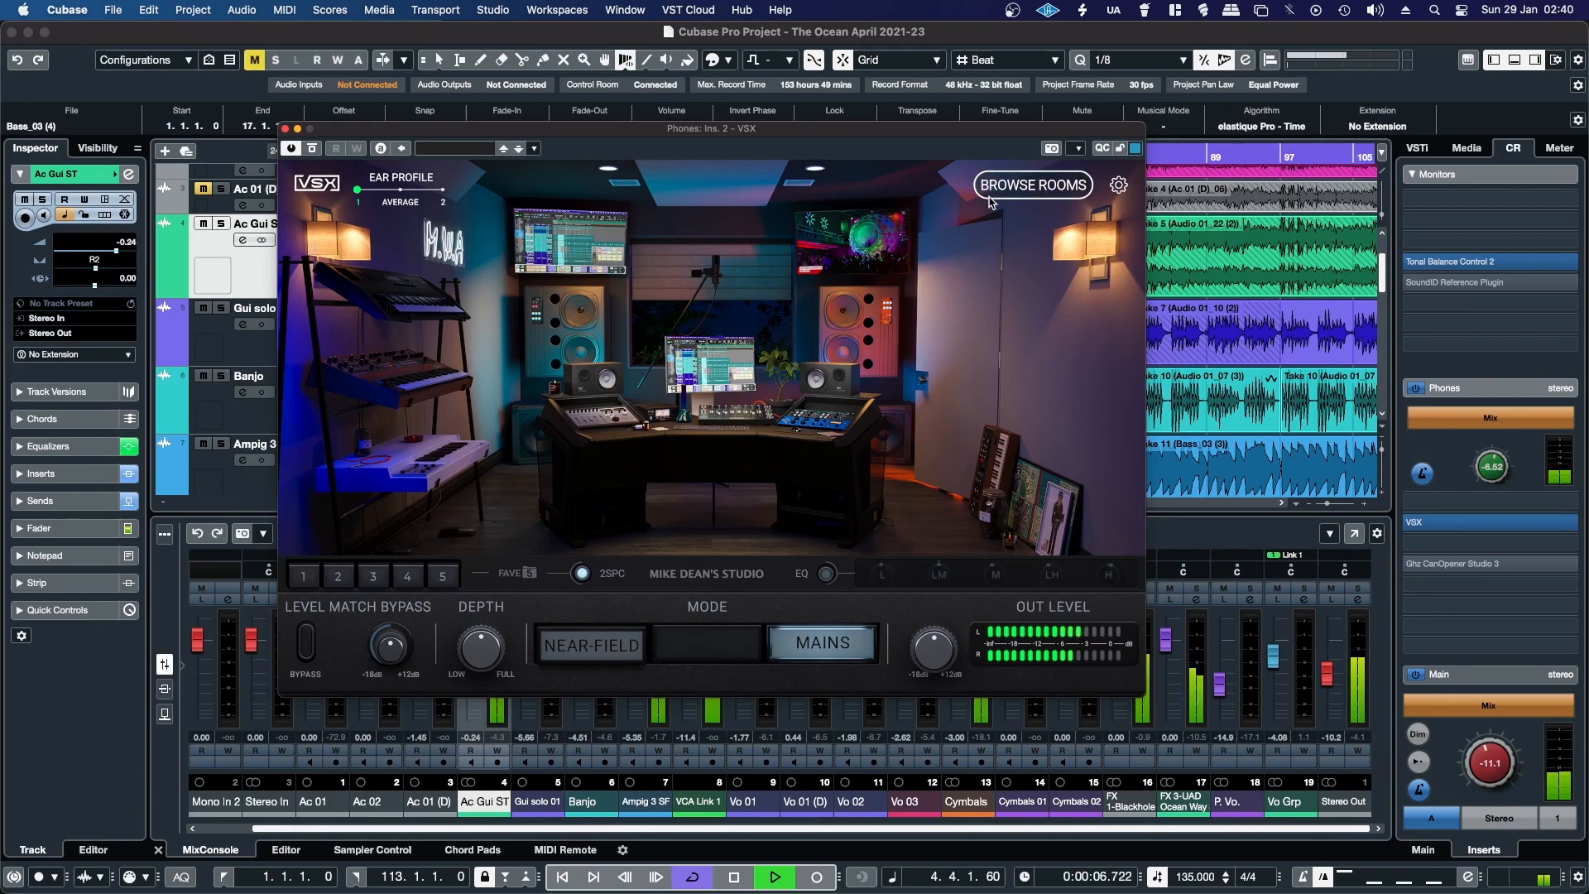
left_click(991, 199)
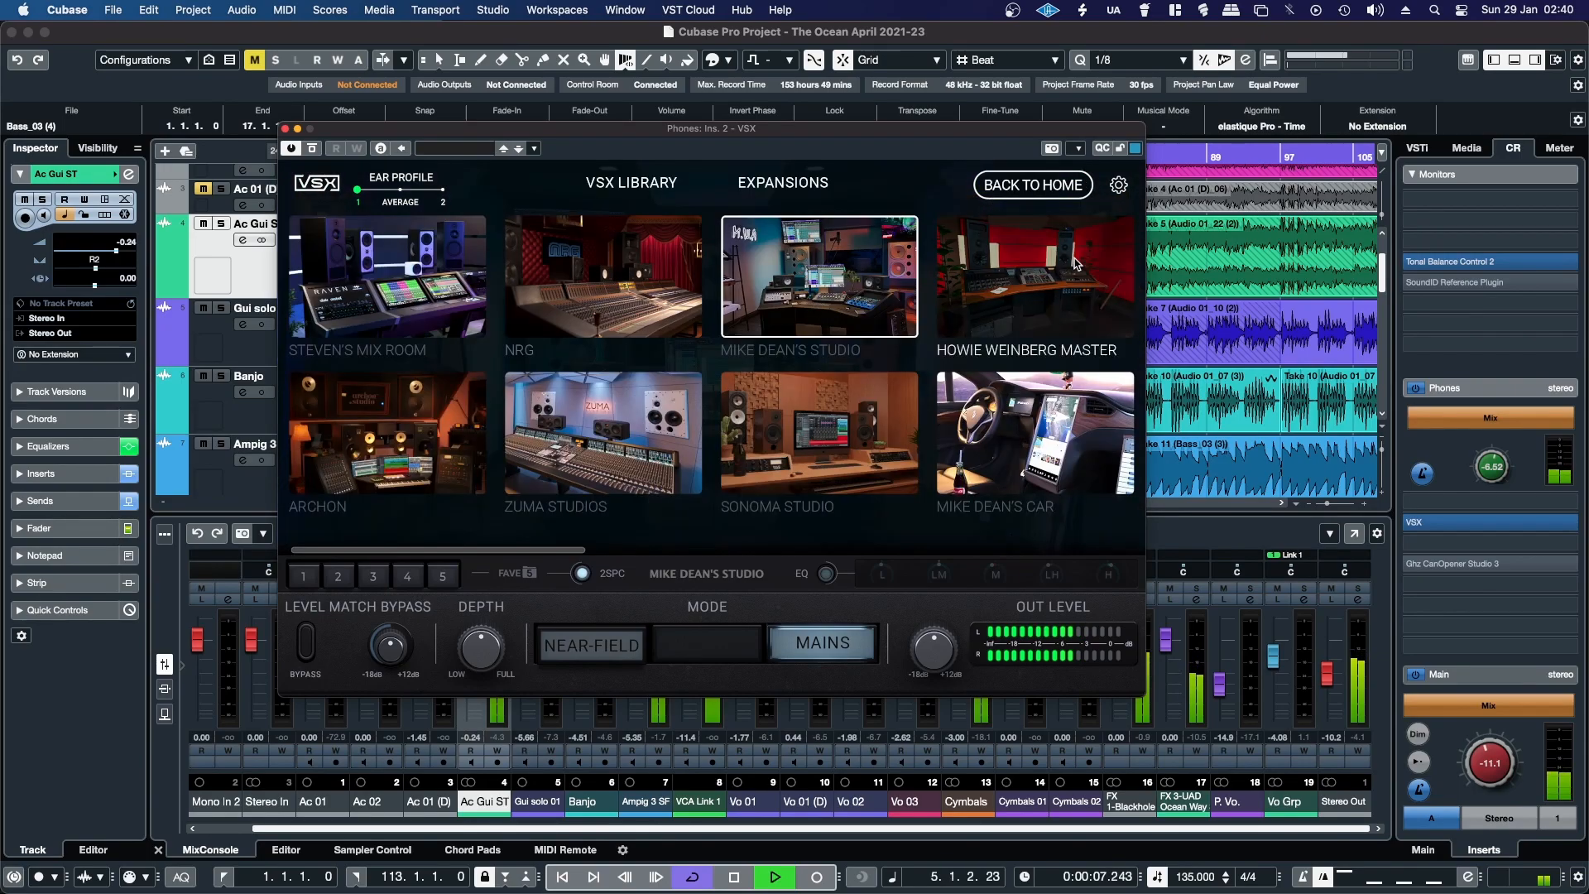
left_click(617, 313)
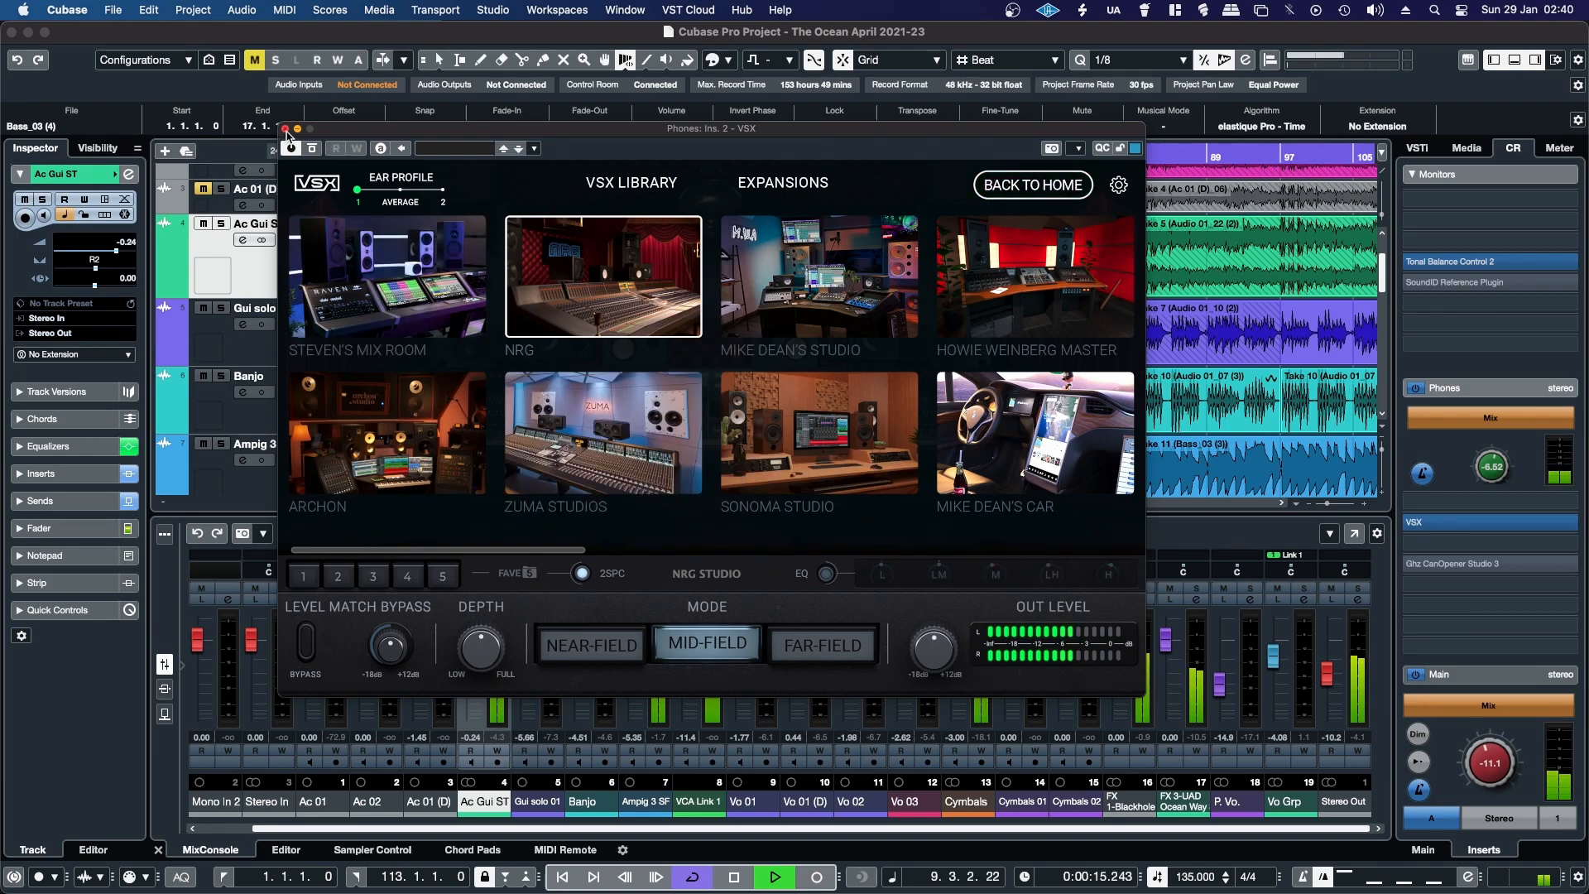
left_click(389, 435)
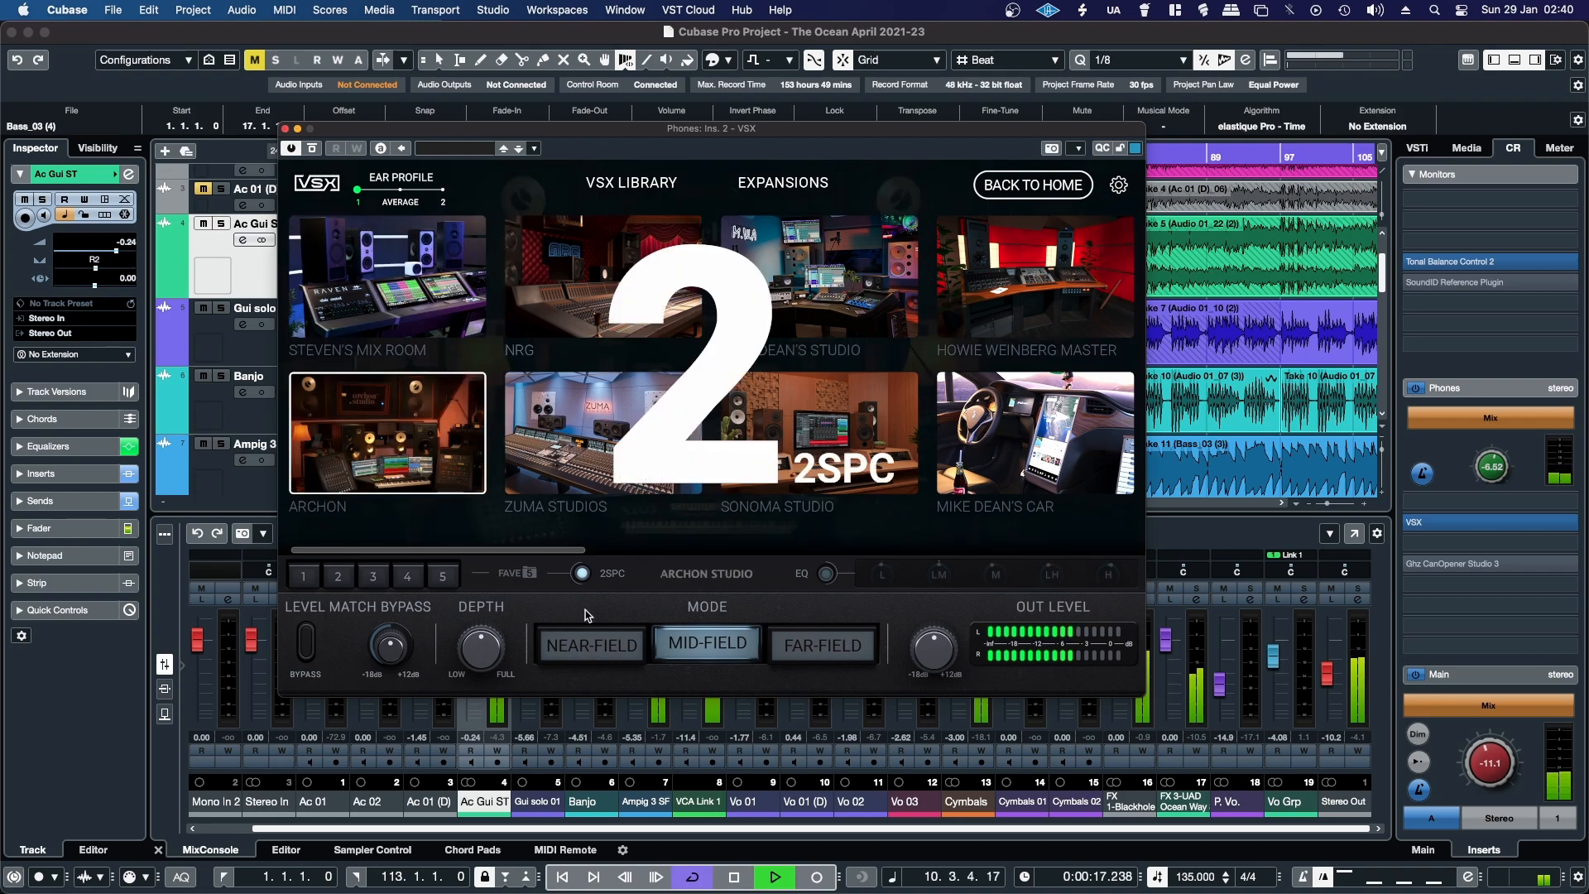
left_click(286, 129)
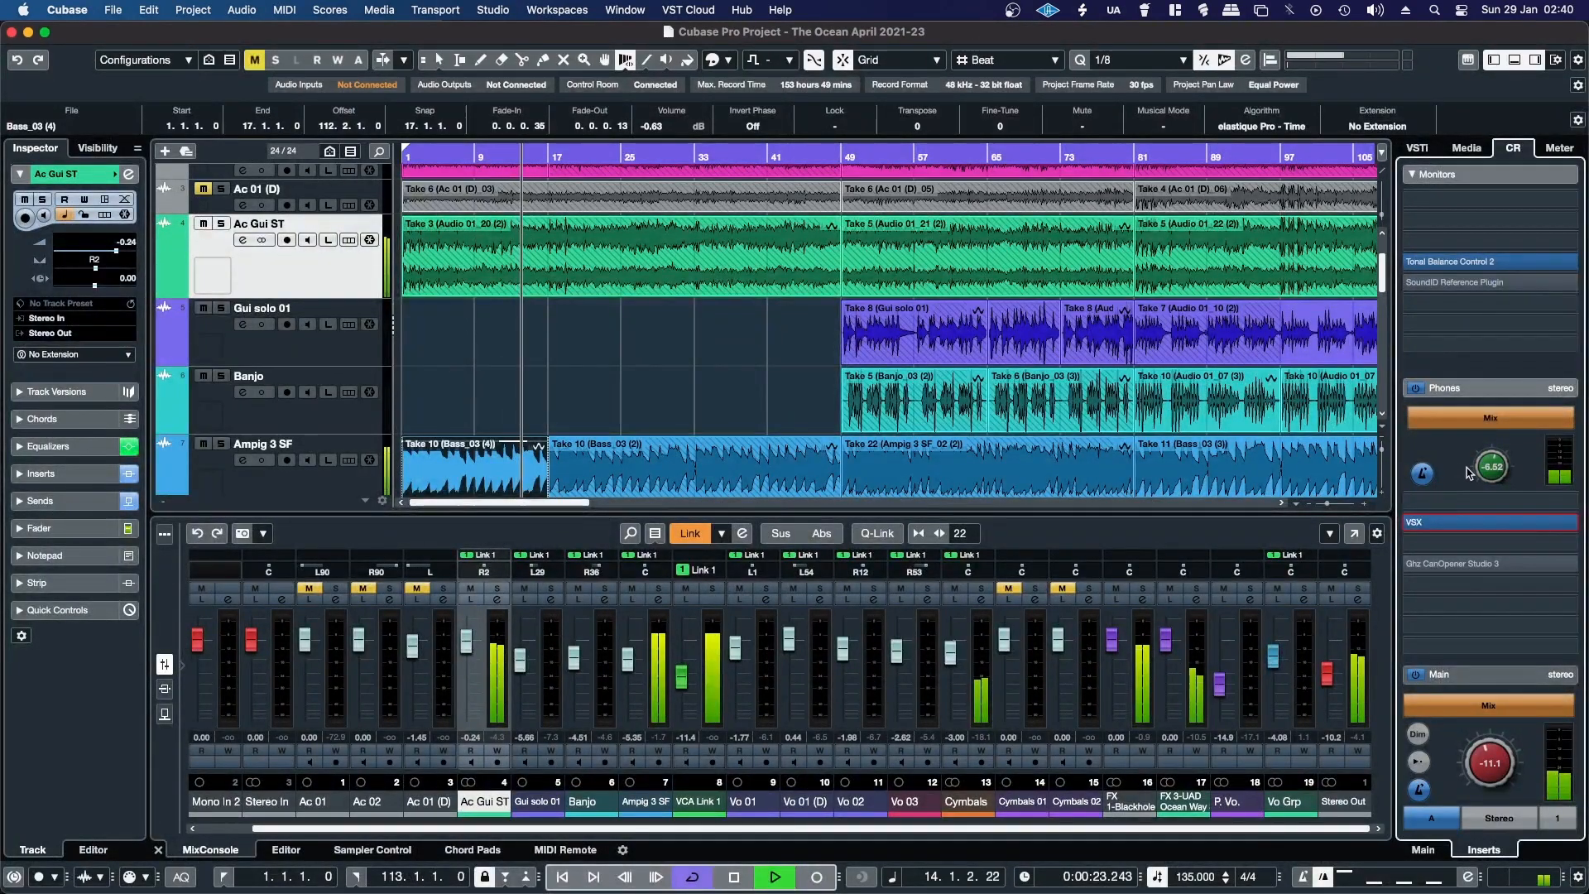
left_click_drag(1476, 474, 1471, 450)
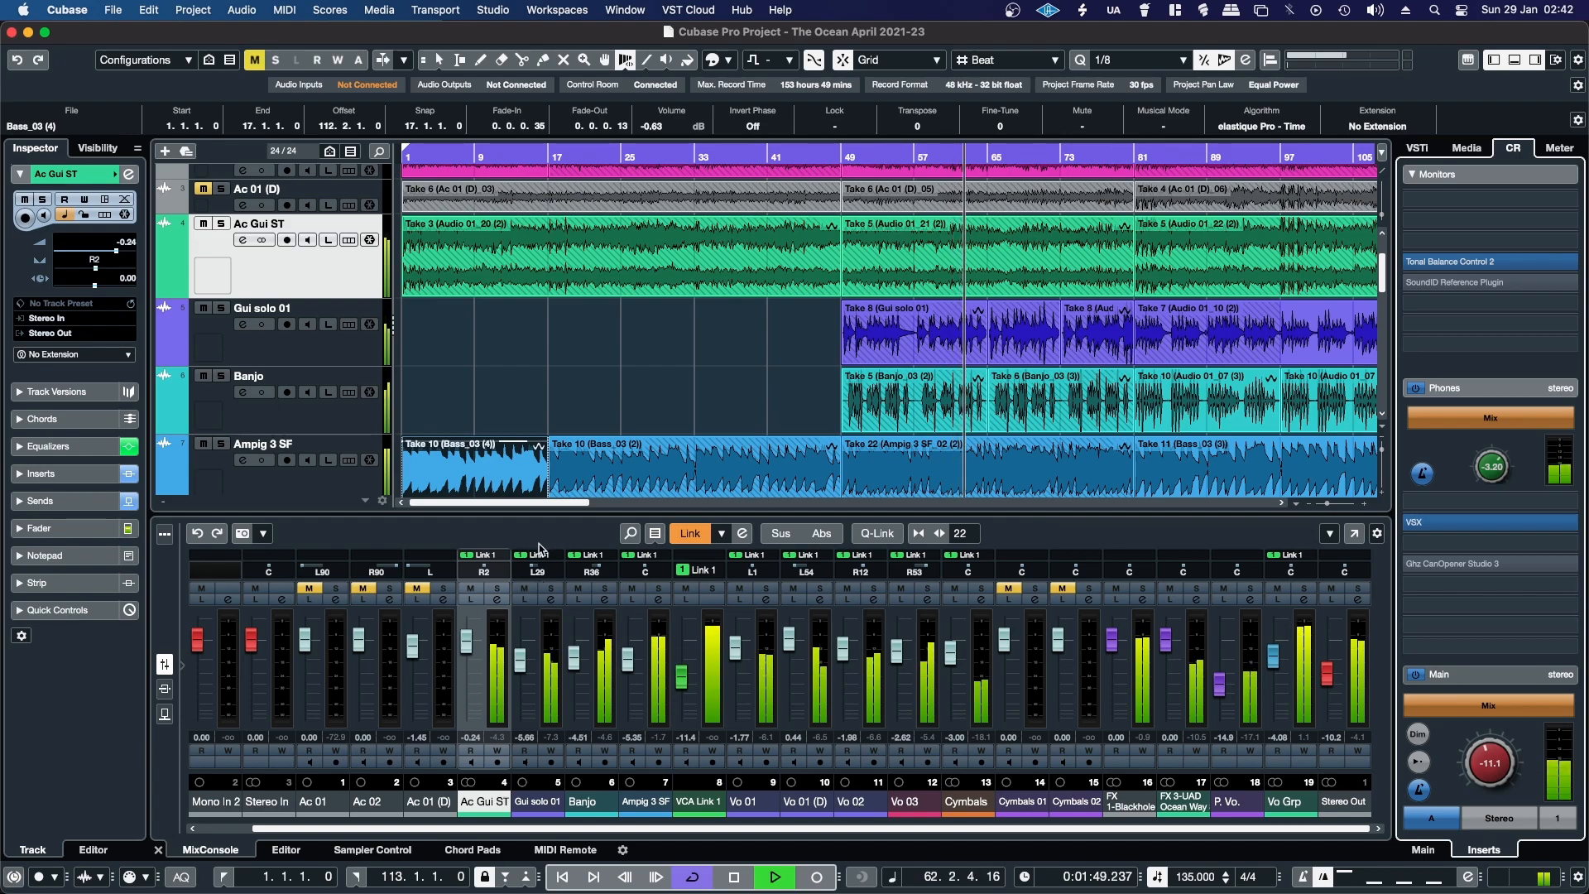
- Solo the Ac Gui ST channel and open its spiff insert from the channel settings
left_click(496, 588)
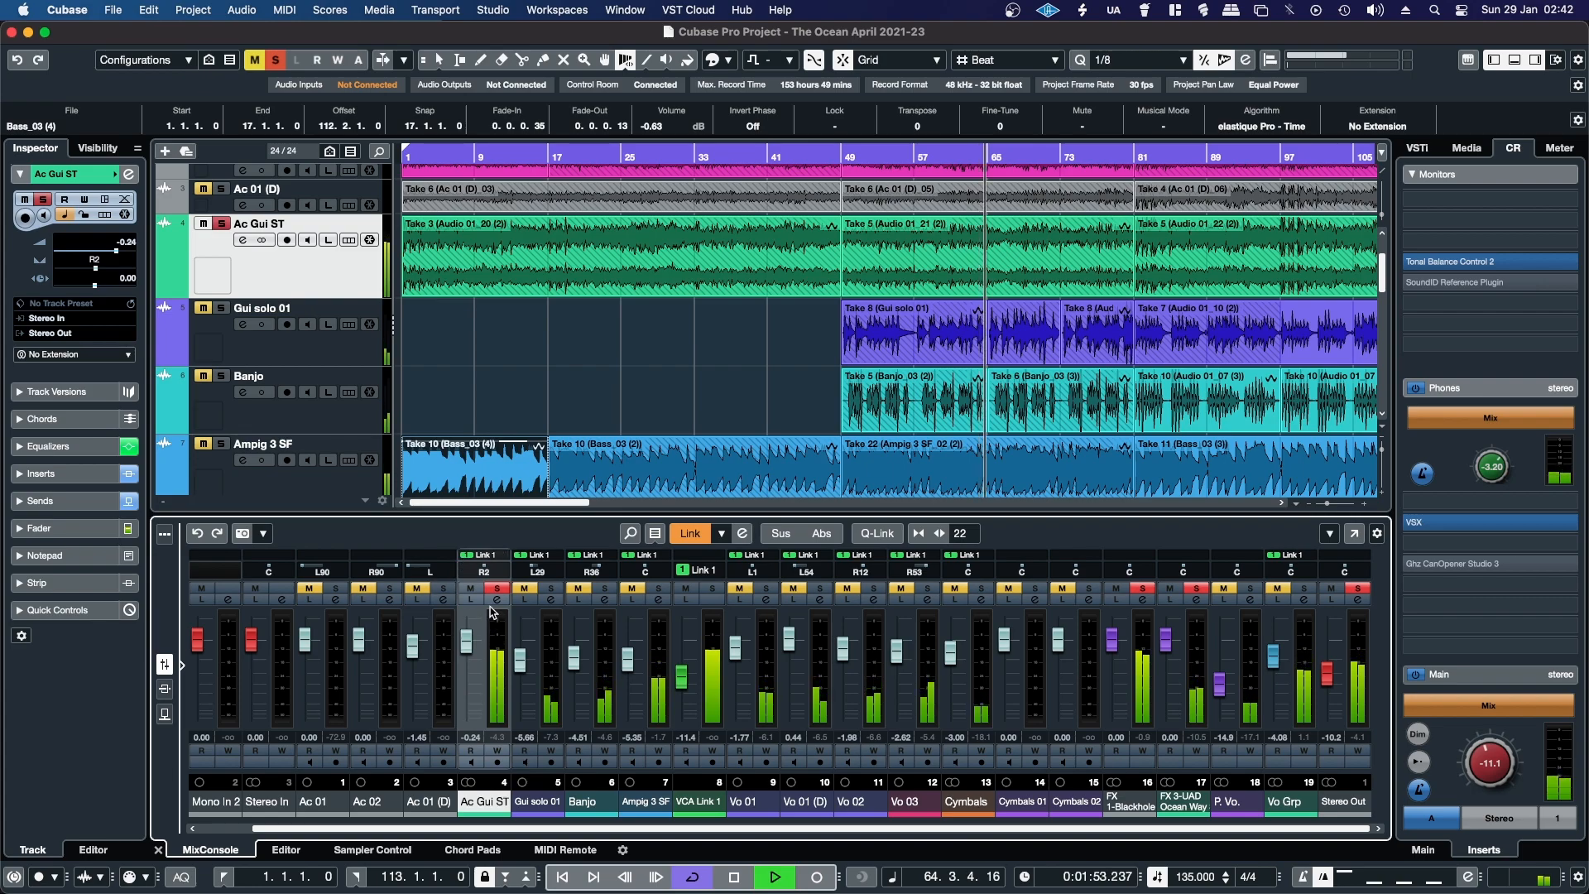
left_click(497, 600)
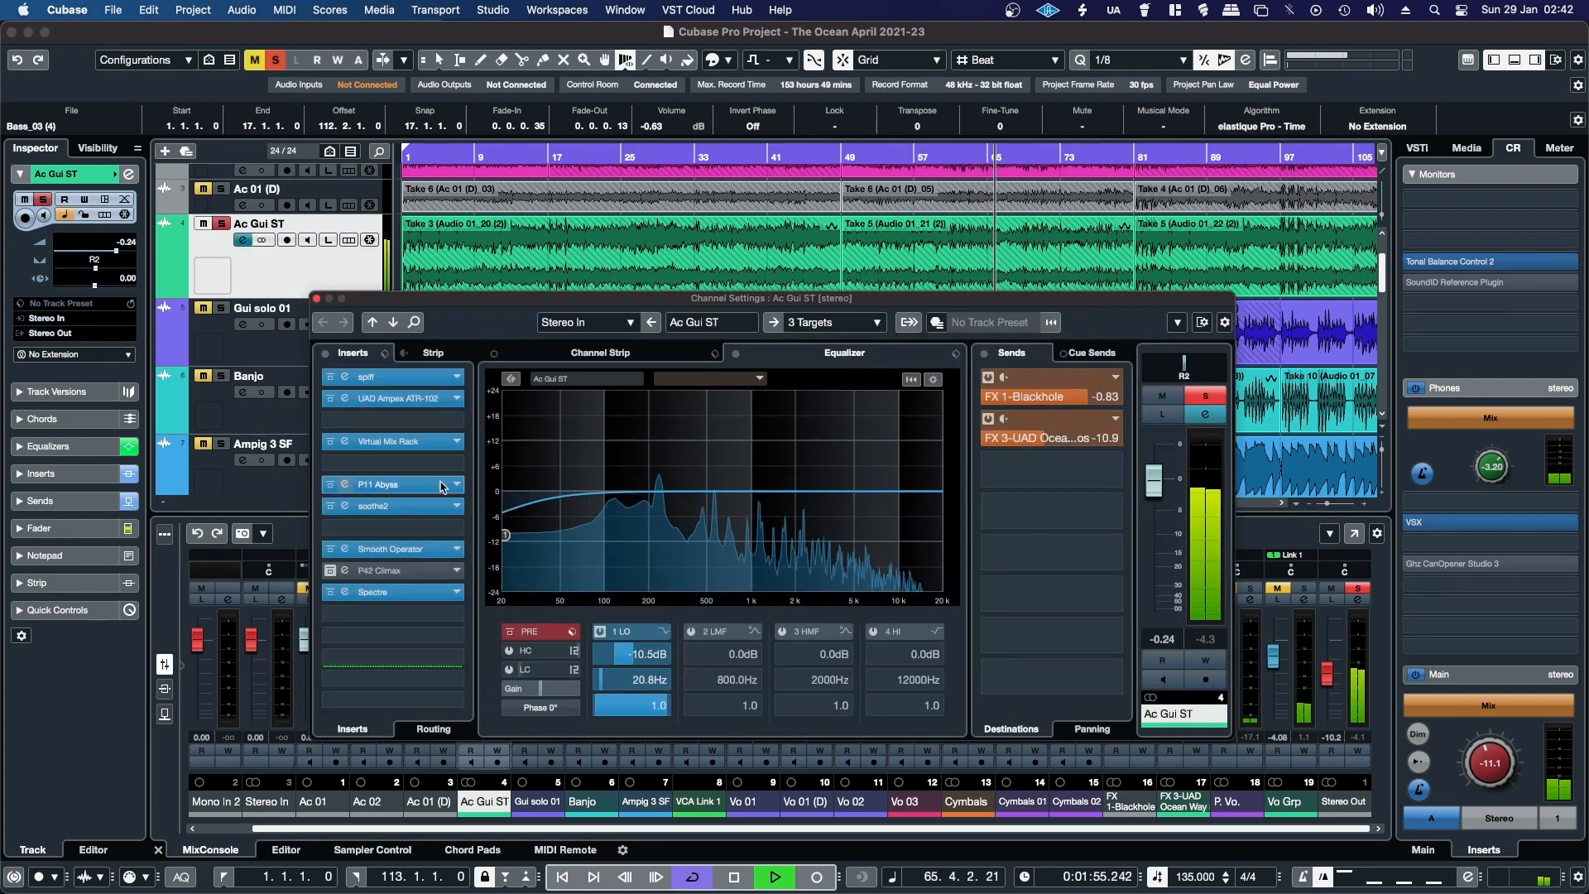
left_click(364, 377)
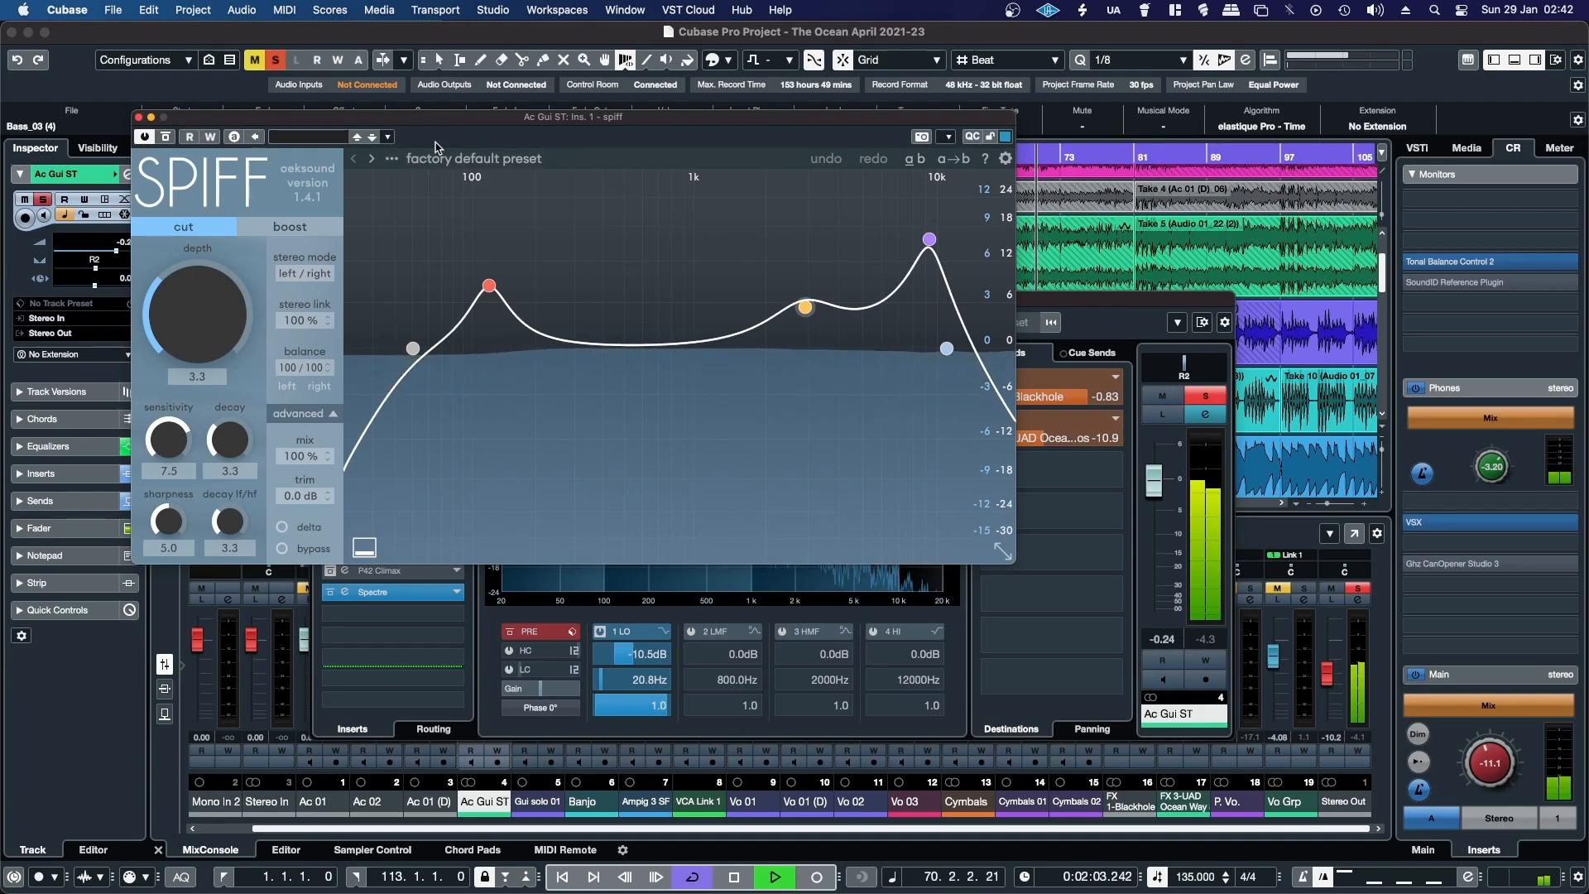
- Enable spiff's delta monitoring and set band 3 to 7k8 Hz with 9.1 dB sensitivity and a Q of 2.1
left_click(282, 530)
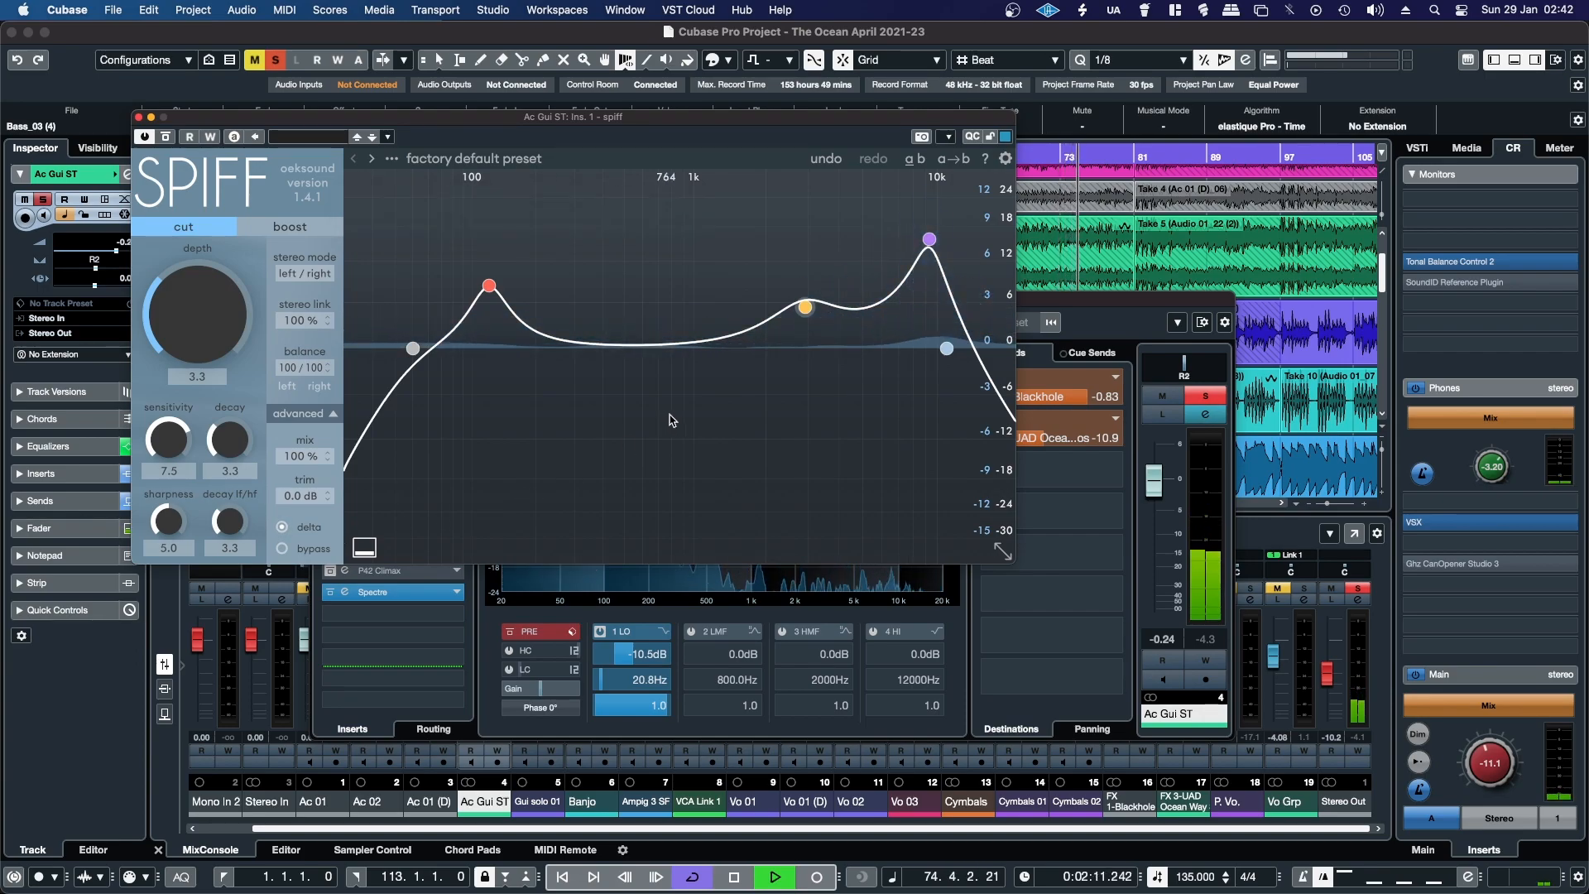
mouse_move(930, 248)
left_click_drag(929, 246, 910, 286)
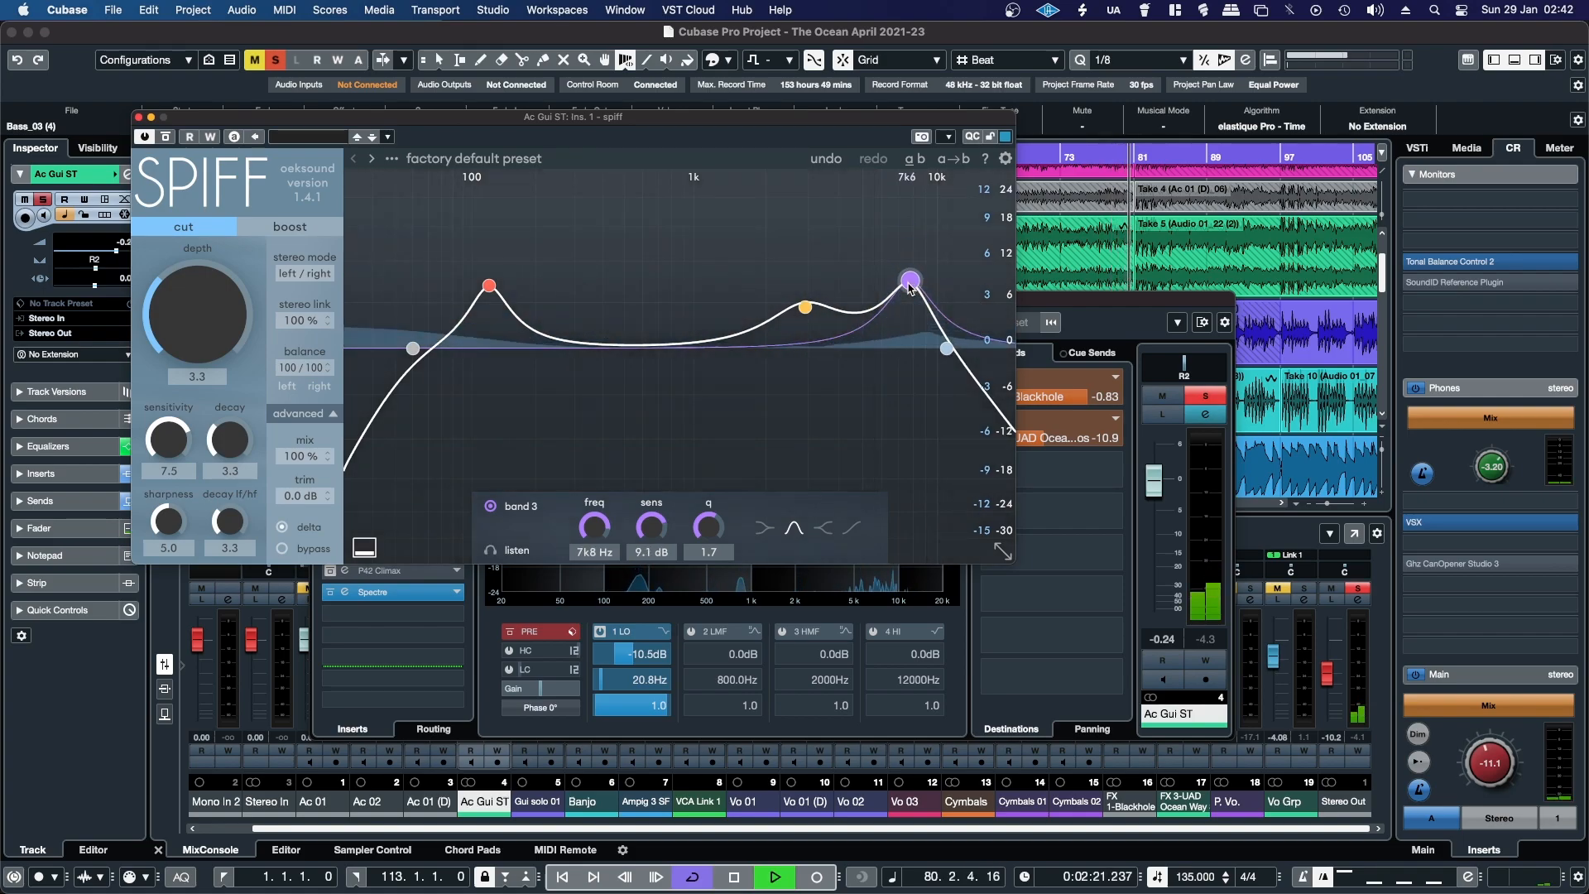
scroll(909, 286, "up", 2)
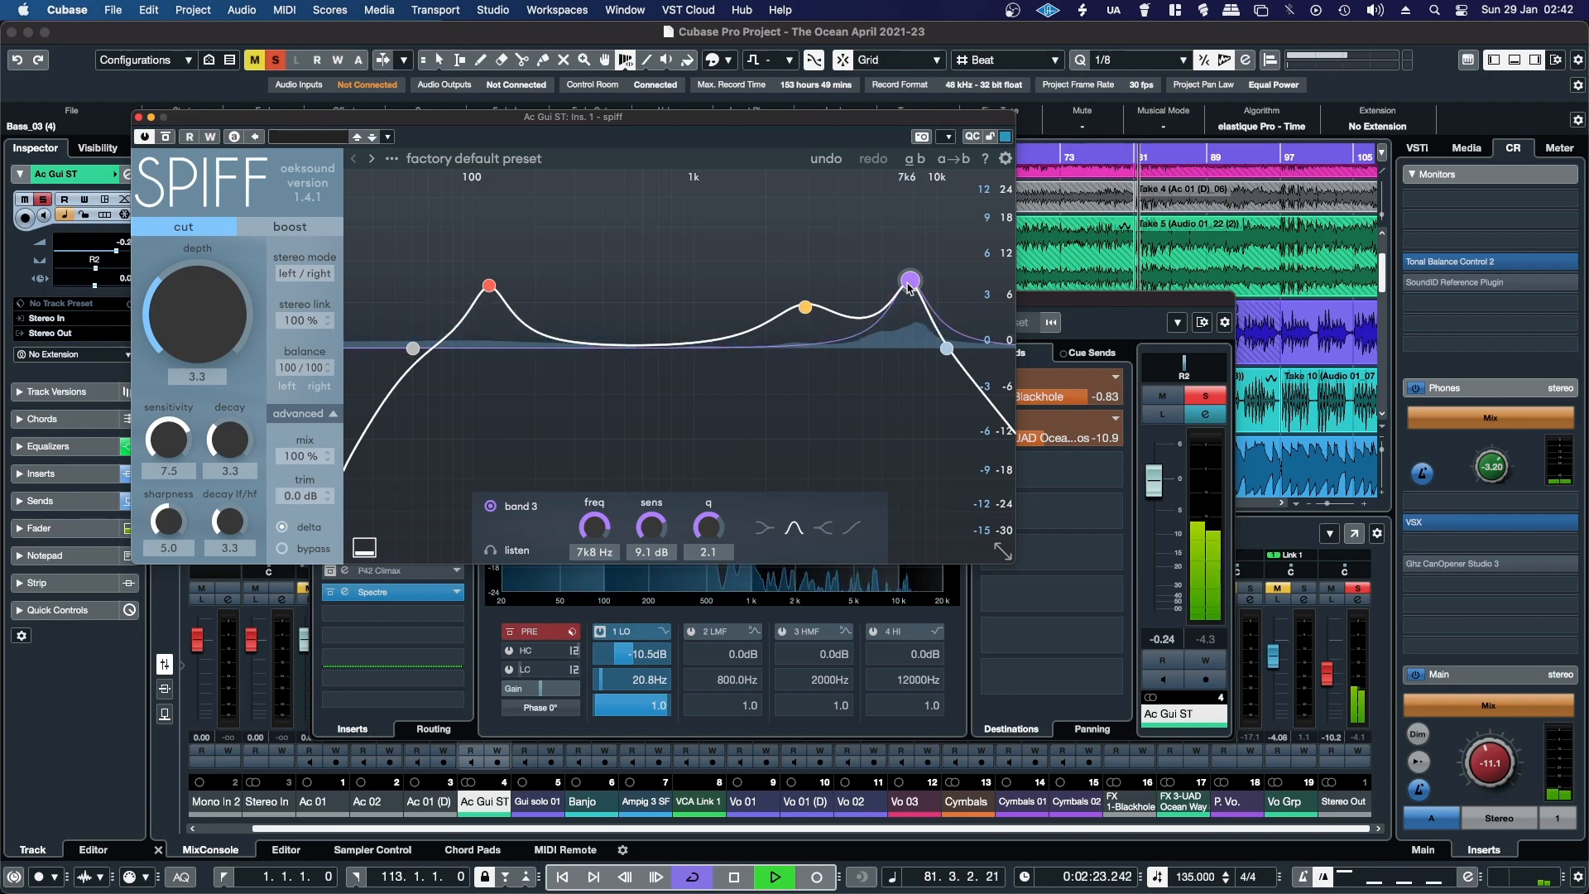
- Set spiff's band 2 to 3k2 Hz, band 1 to 124 Hz and the high cut to 10k7 Hz, and disable delta monitoring
mouse_move(799, 311)
left_mouse_down()
mouse_move(785, 308)
mouse_move(818, 317)
left_mouse_up()
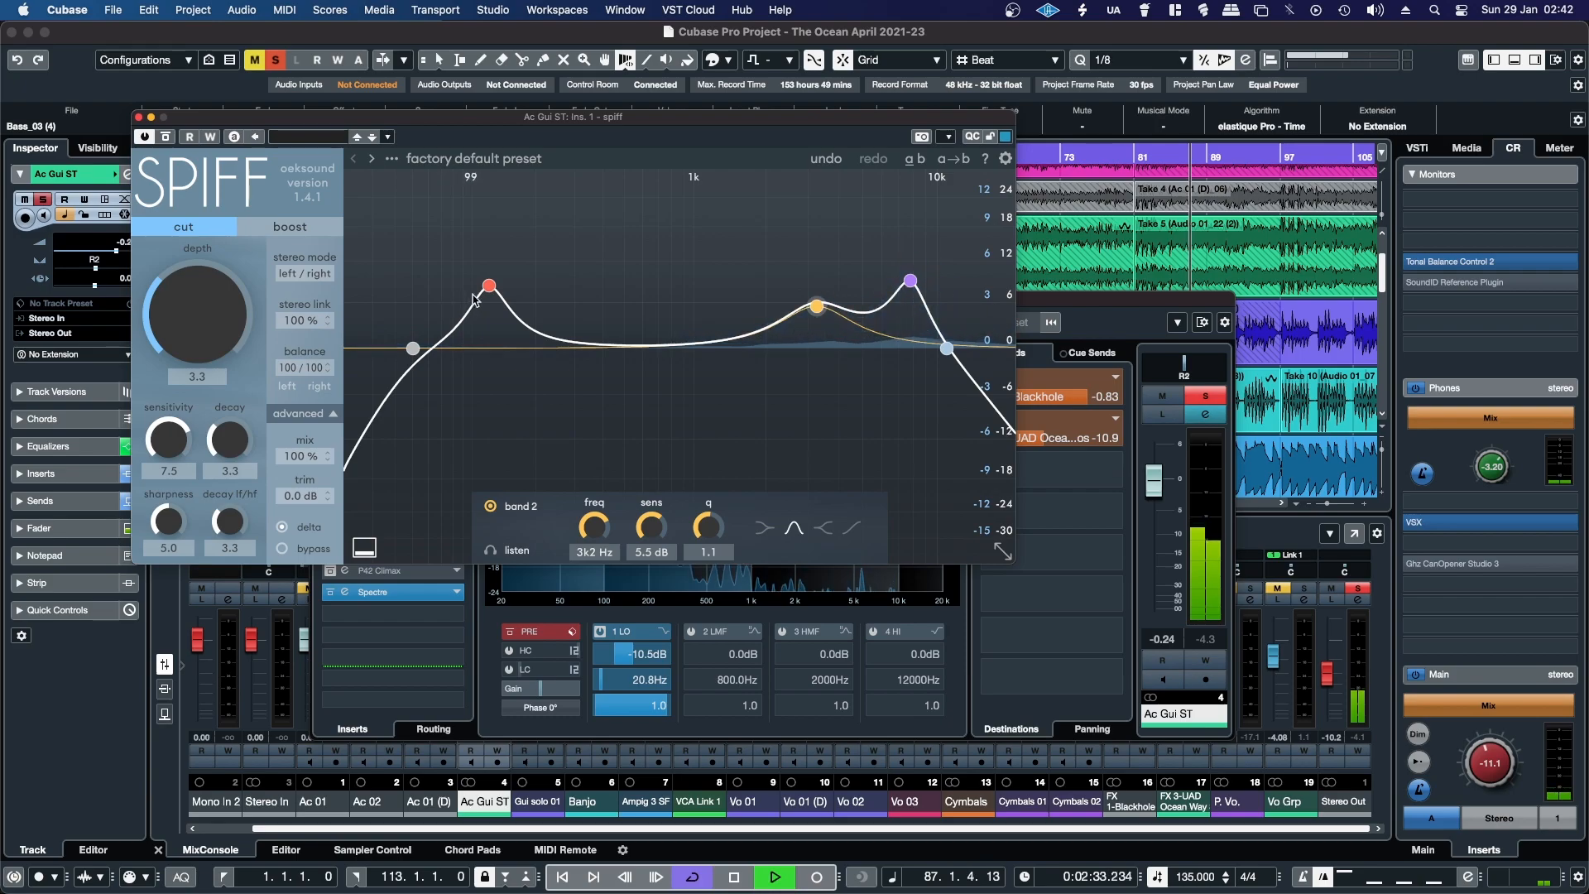
left_click_drag(489, 292, 491, 296)
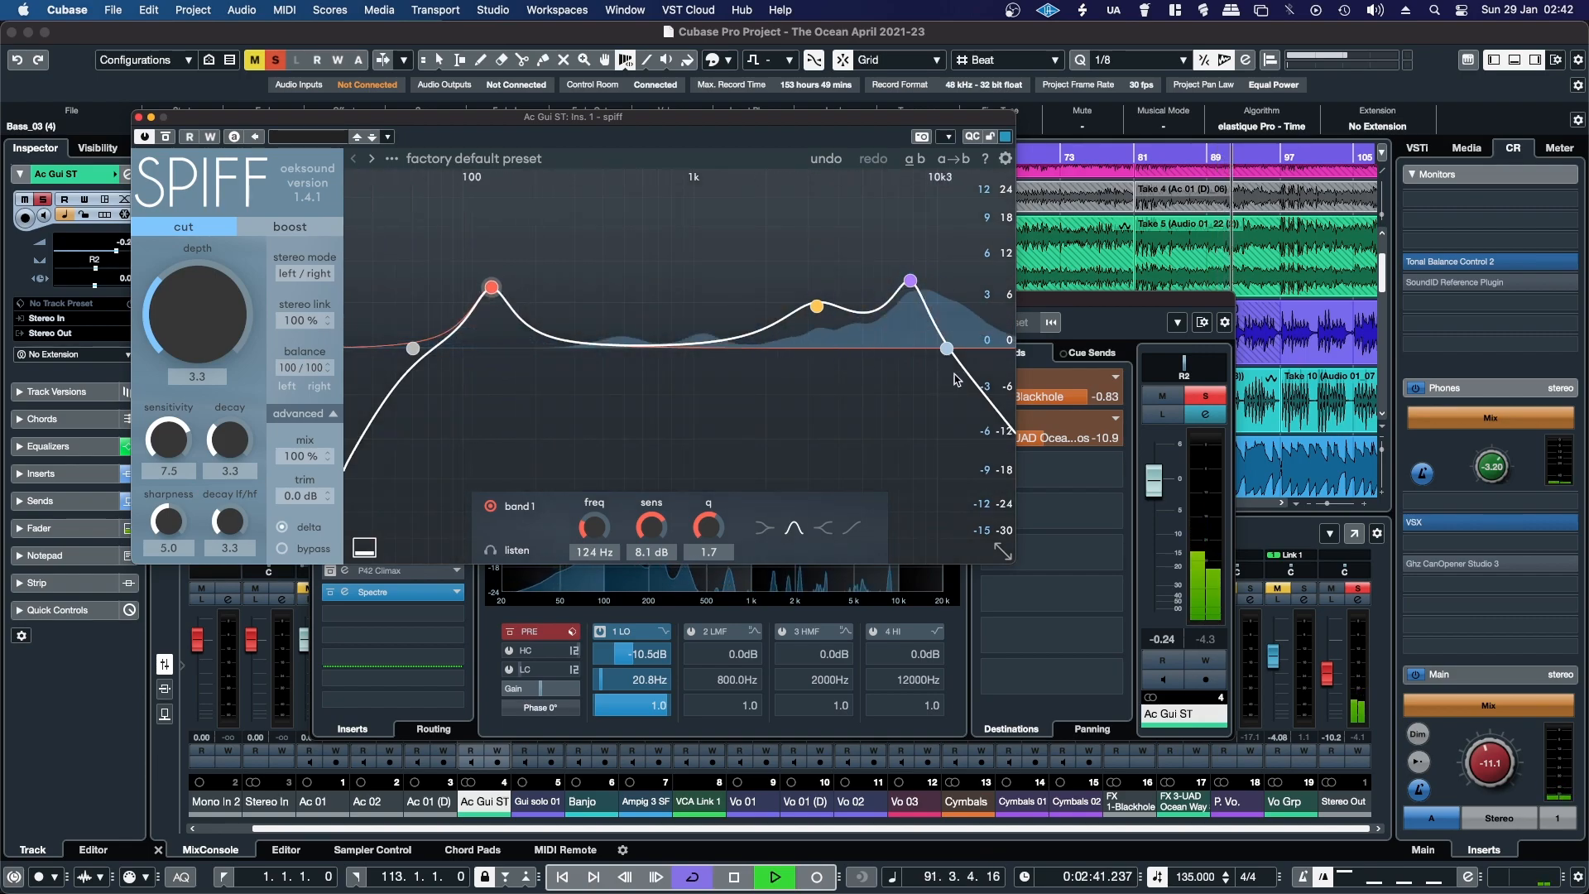
left_click(941, 354)
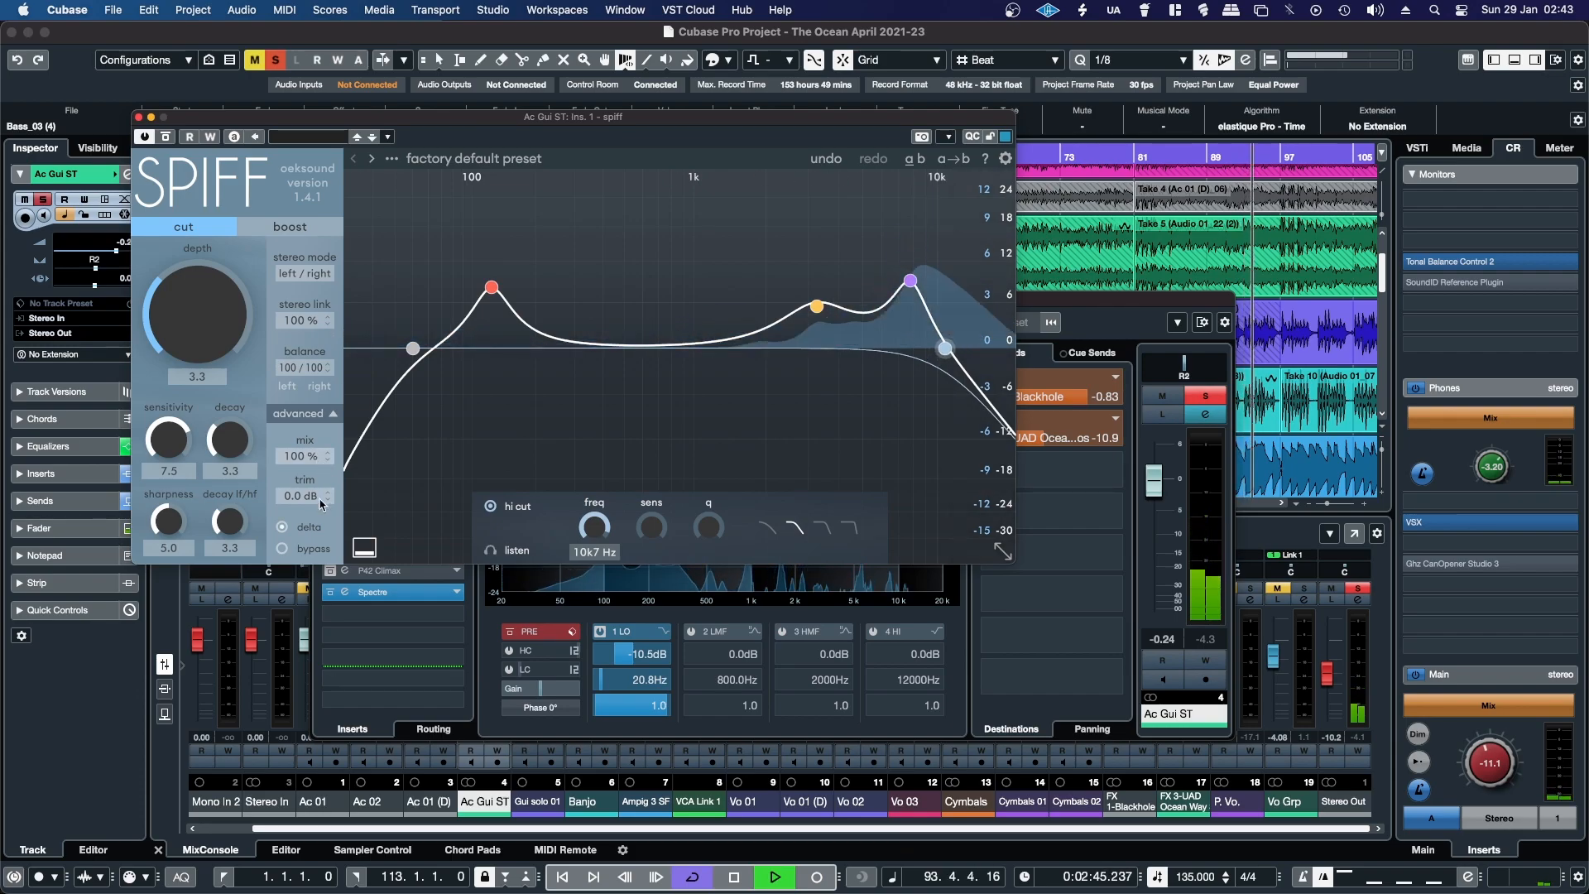
left_click(285, 530)
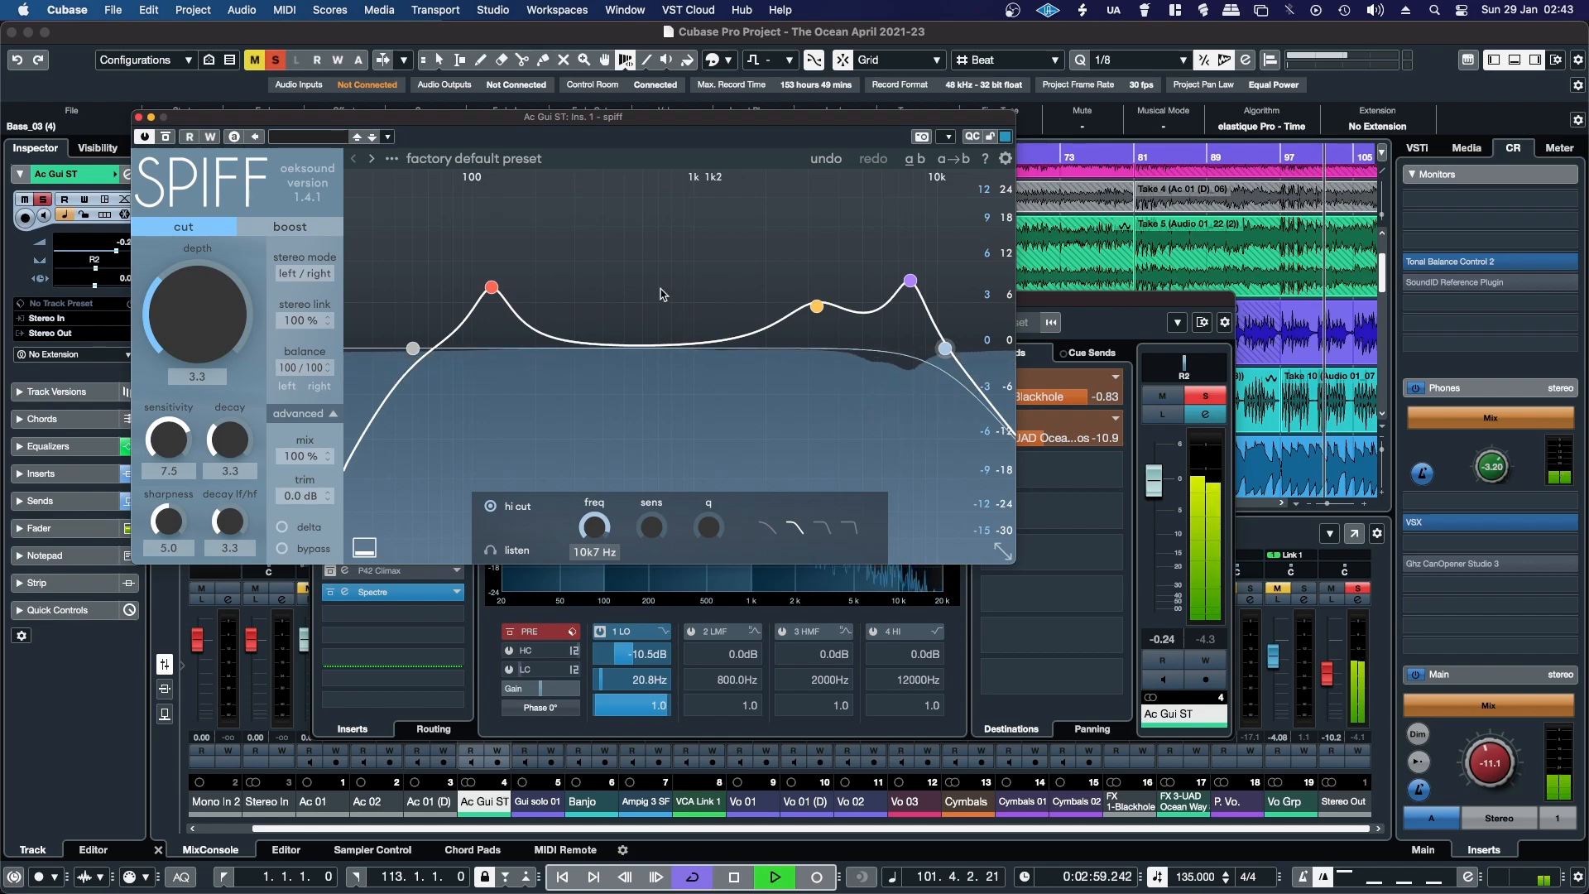
- Audition spiff's depth between low and near-maximum amounts, set it to 2.5, and close the plug-in
left_click_drag(192, 297, 191, 312)
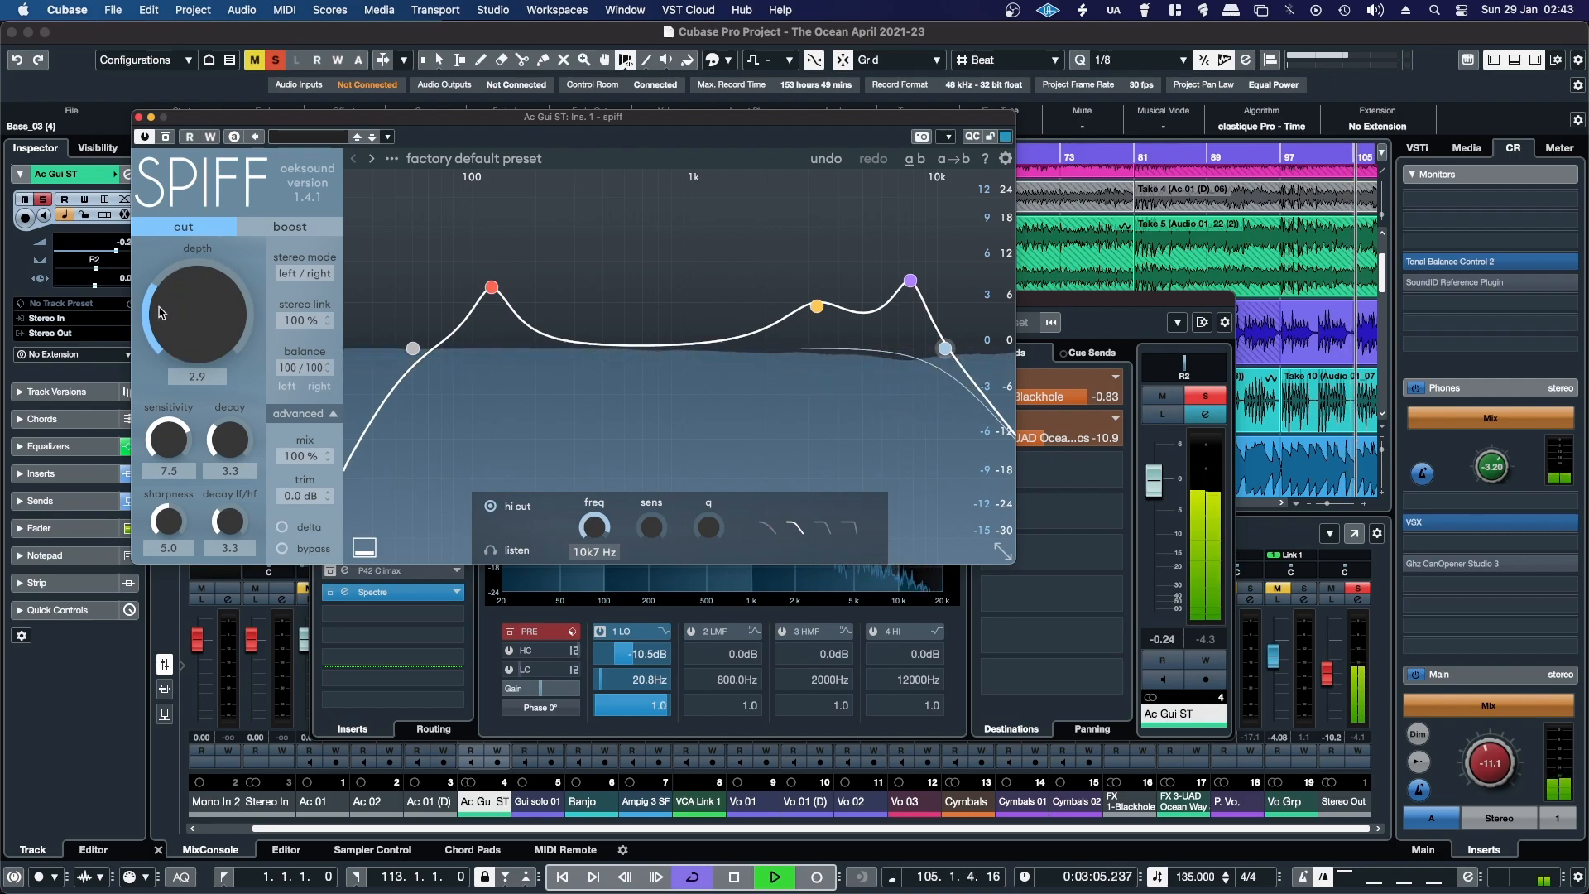
left_click_drag(191, 356, 187, 213)
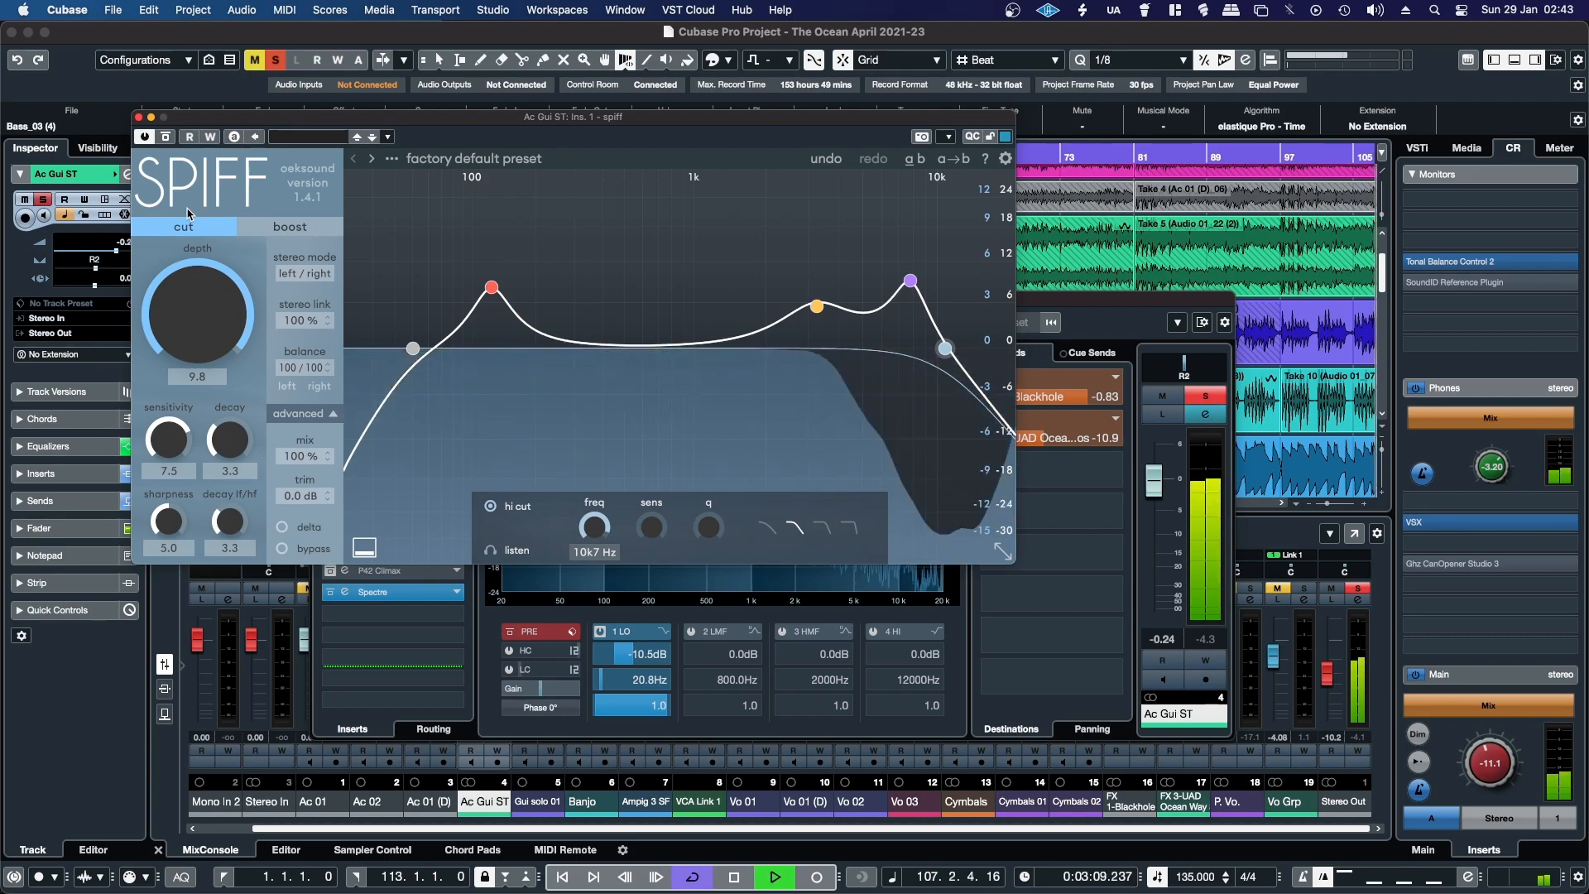
left_click_drag(187, 214, 184, 369)
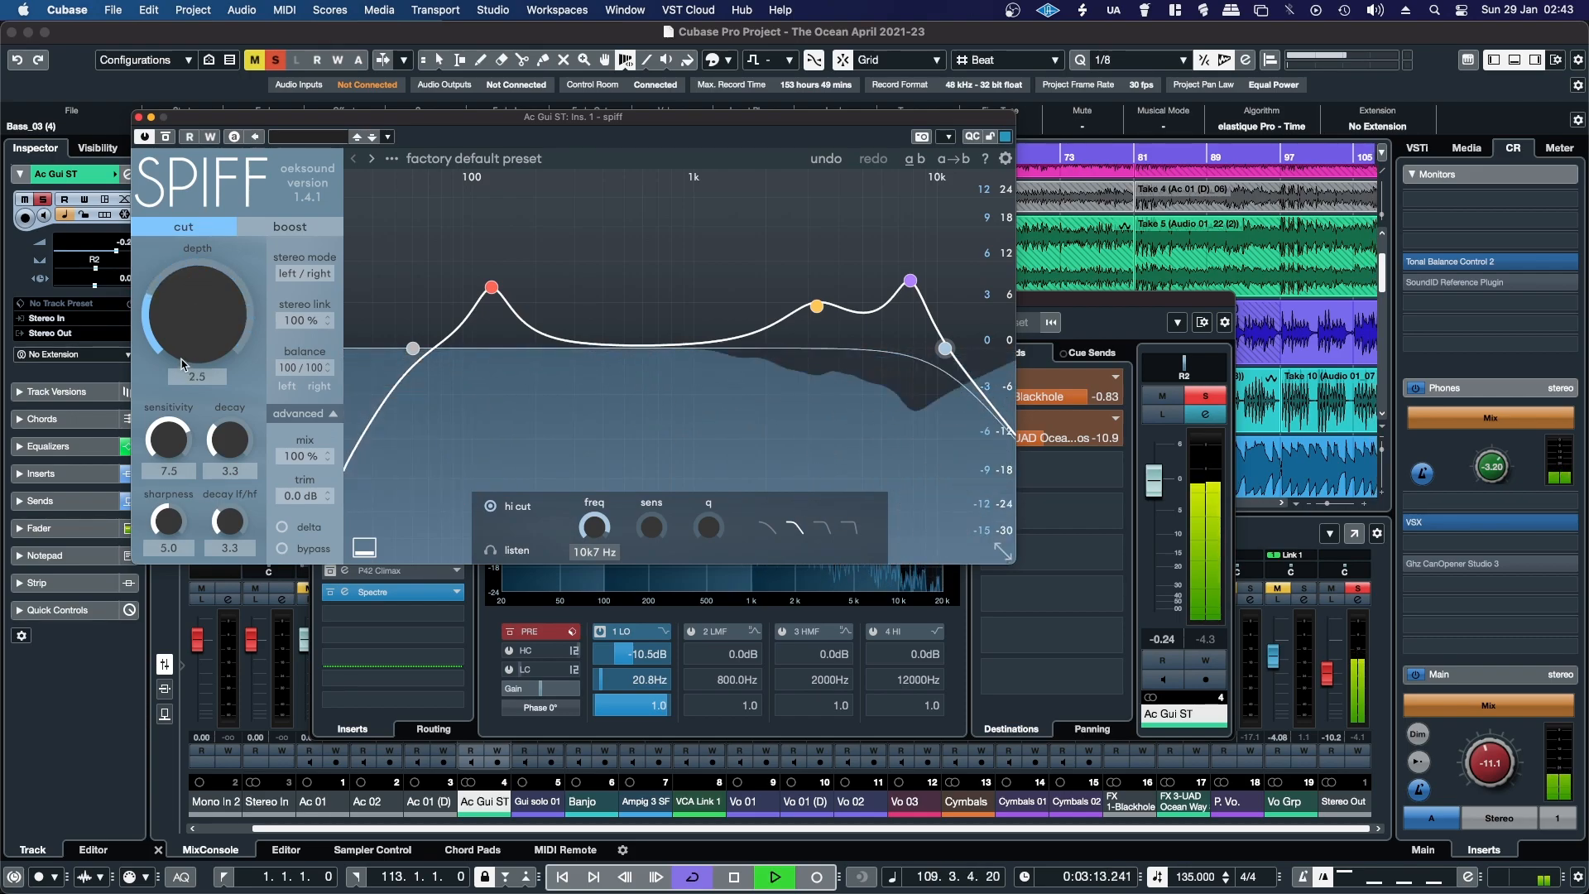
left_click(139, 117)
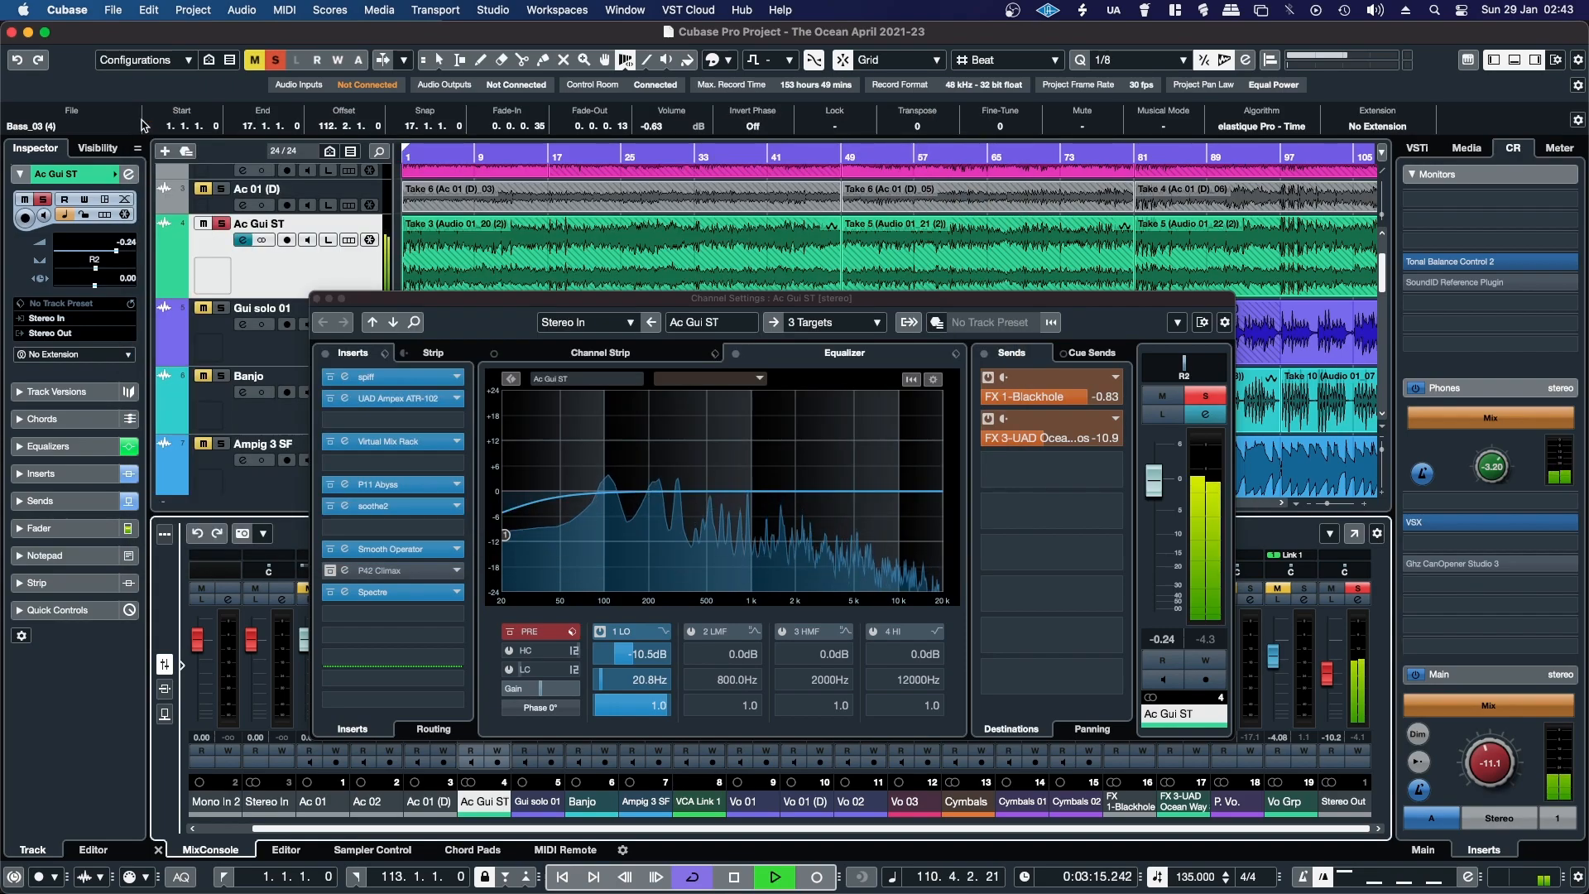
- Open the soothe2 insert on Ac Gui ST and audition its delta signal
left_click(389, 506)
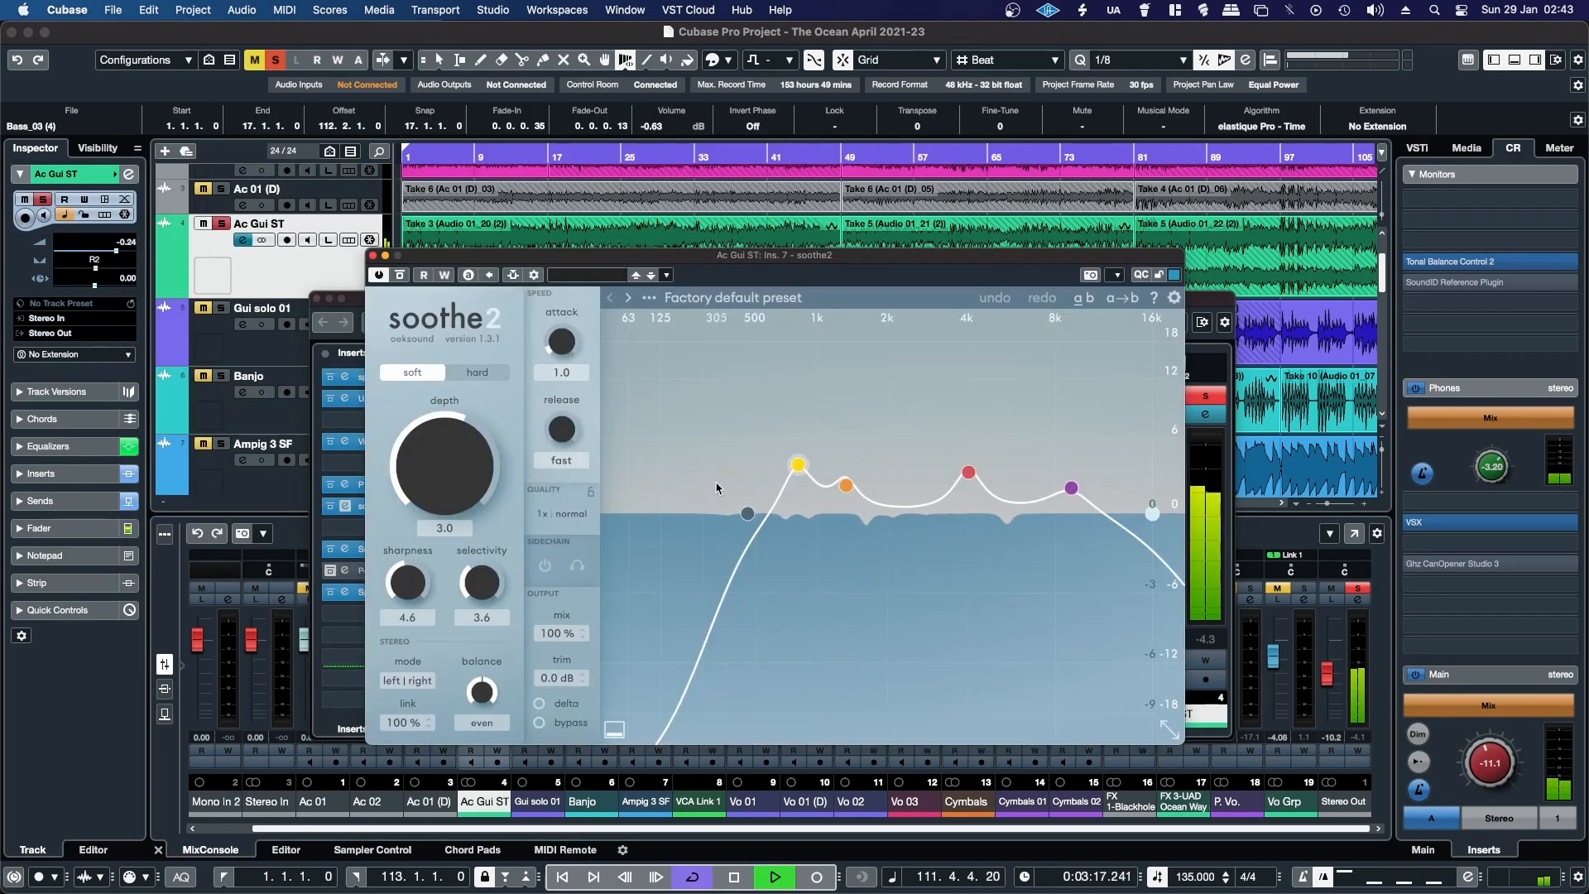
left_click_drag(625, 268, 587, 151)
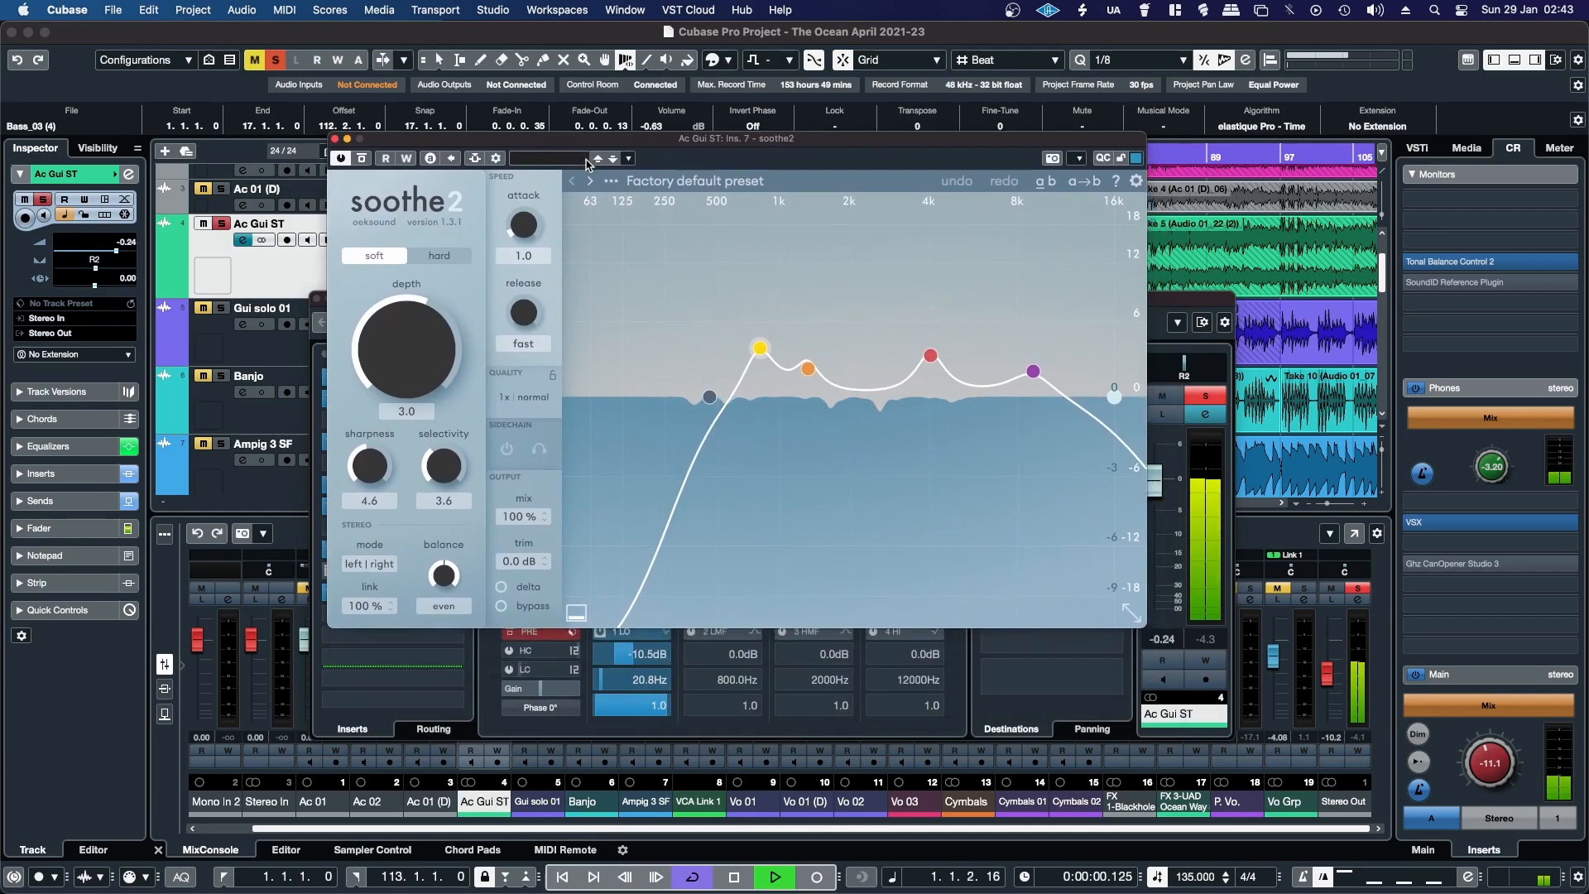
left_click(502, 588)
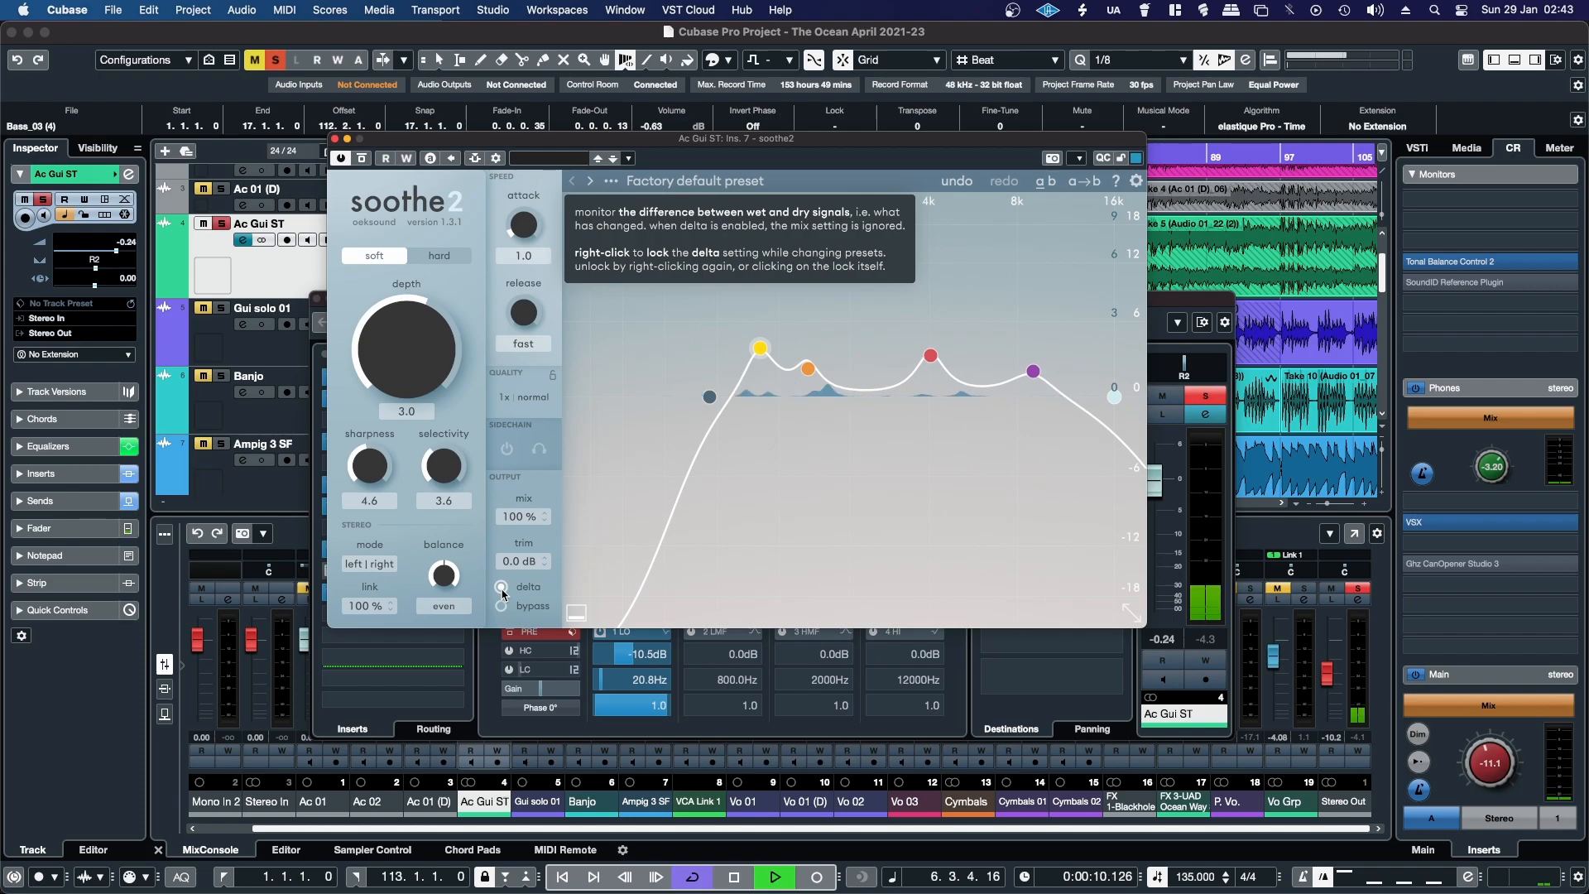
left_click(502, 588)
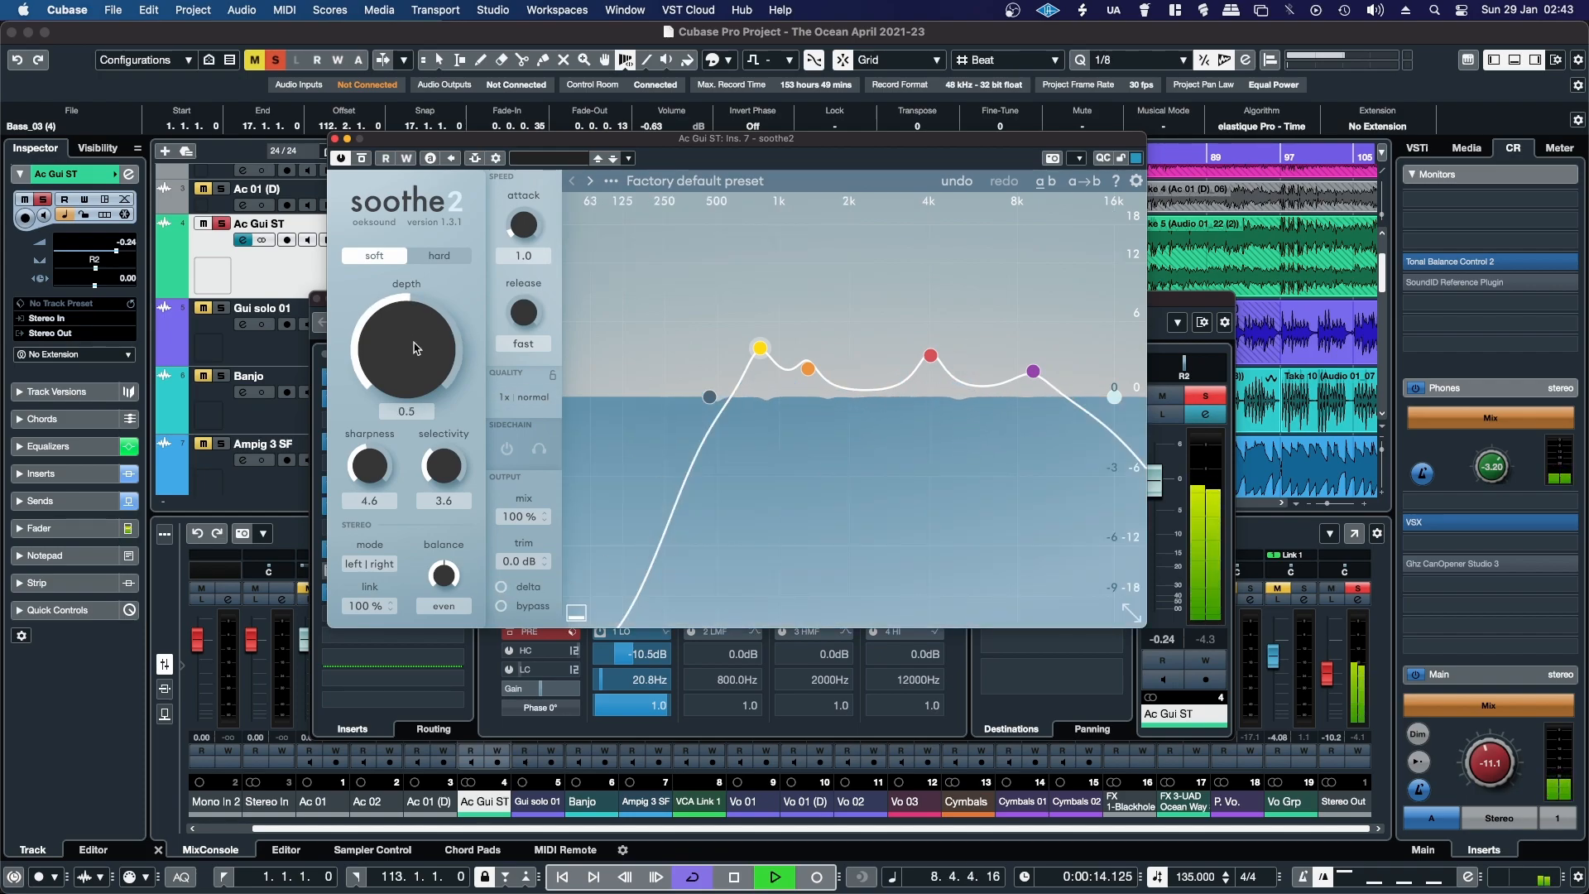
- Set soothe2's depth to 0.7, band 4 to 8k2 Hz and band 2 to 1k9 Hz, both at 2.7 dB, checking the auto band listen option
left_click_drag(1042, 379, 1024, 366)
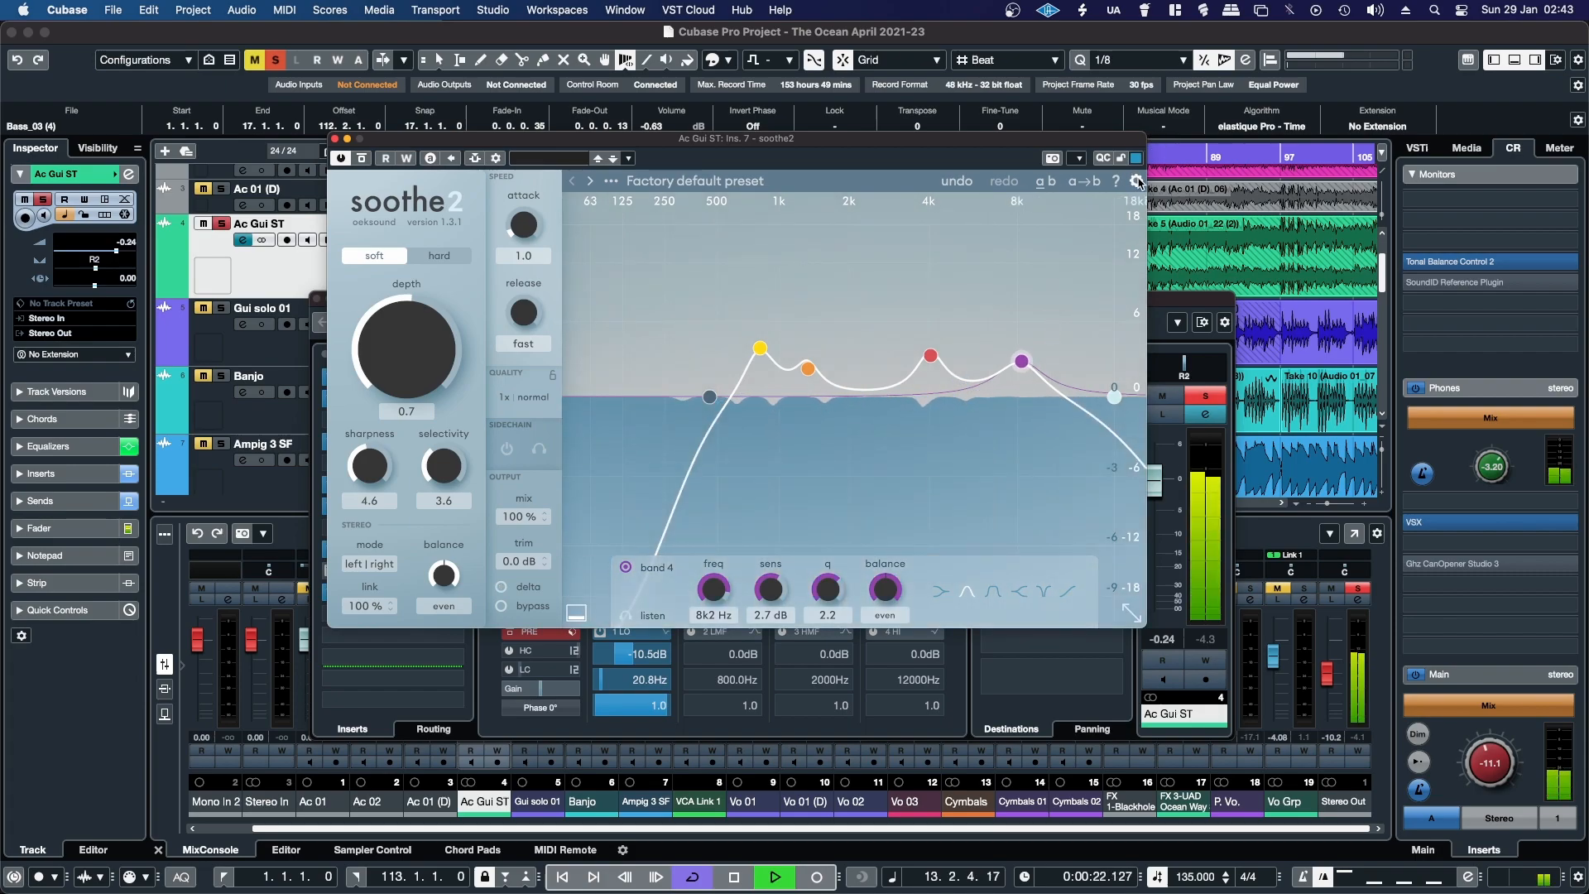
left_click(1138, 182)
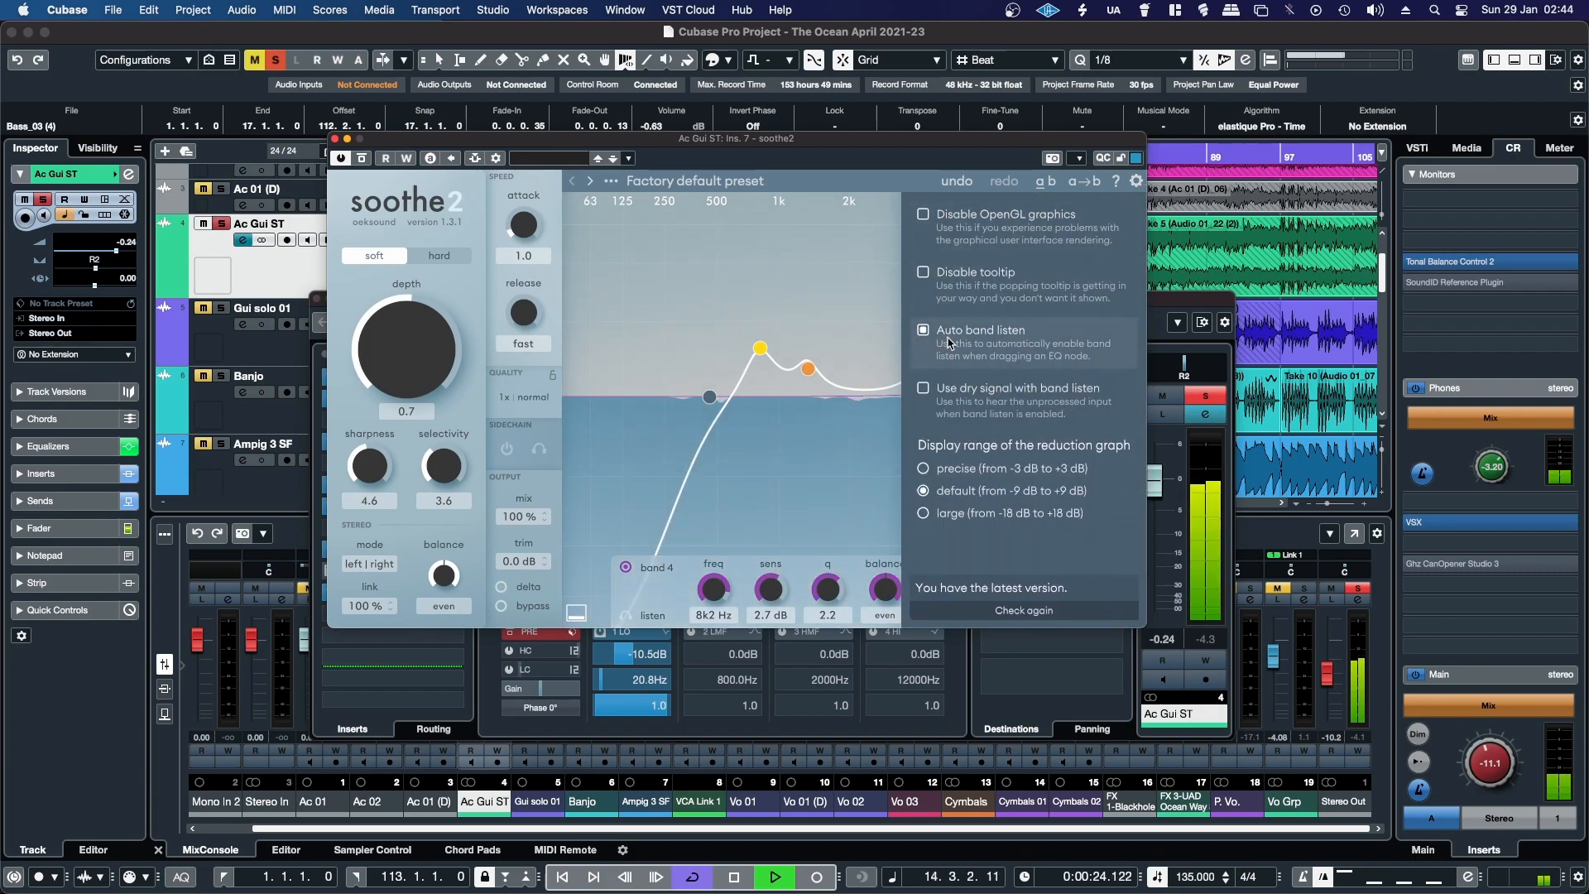
left_click(764, 284)
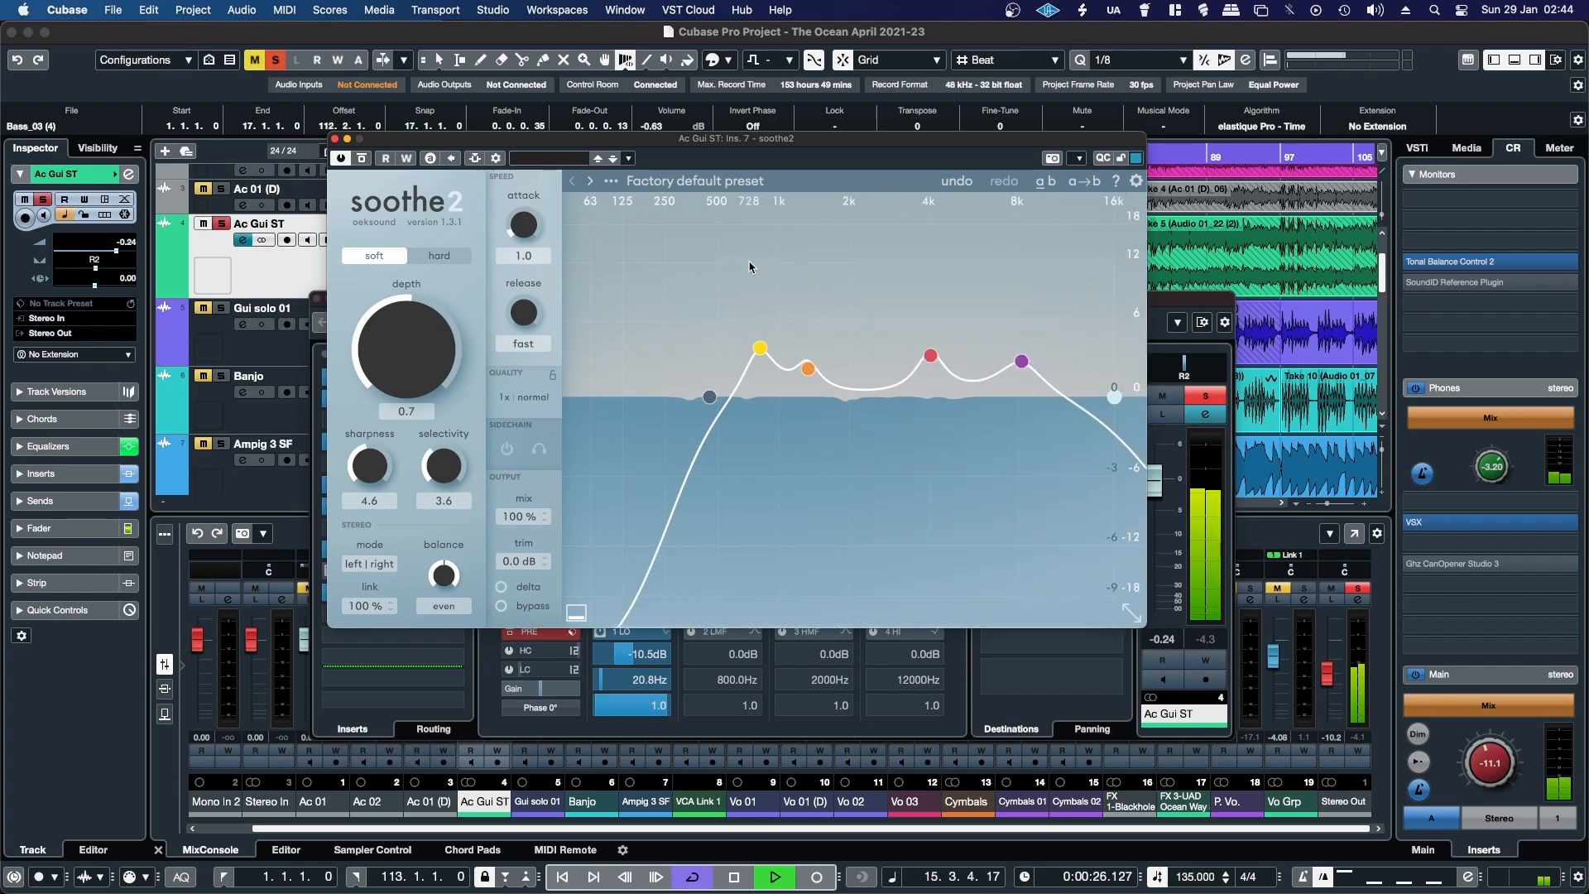
left_click_drag(759, 351, 844, 365)
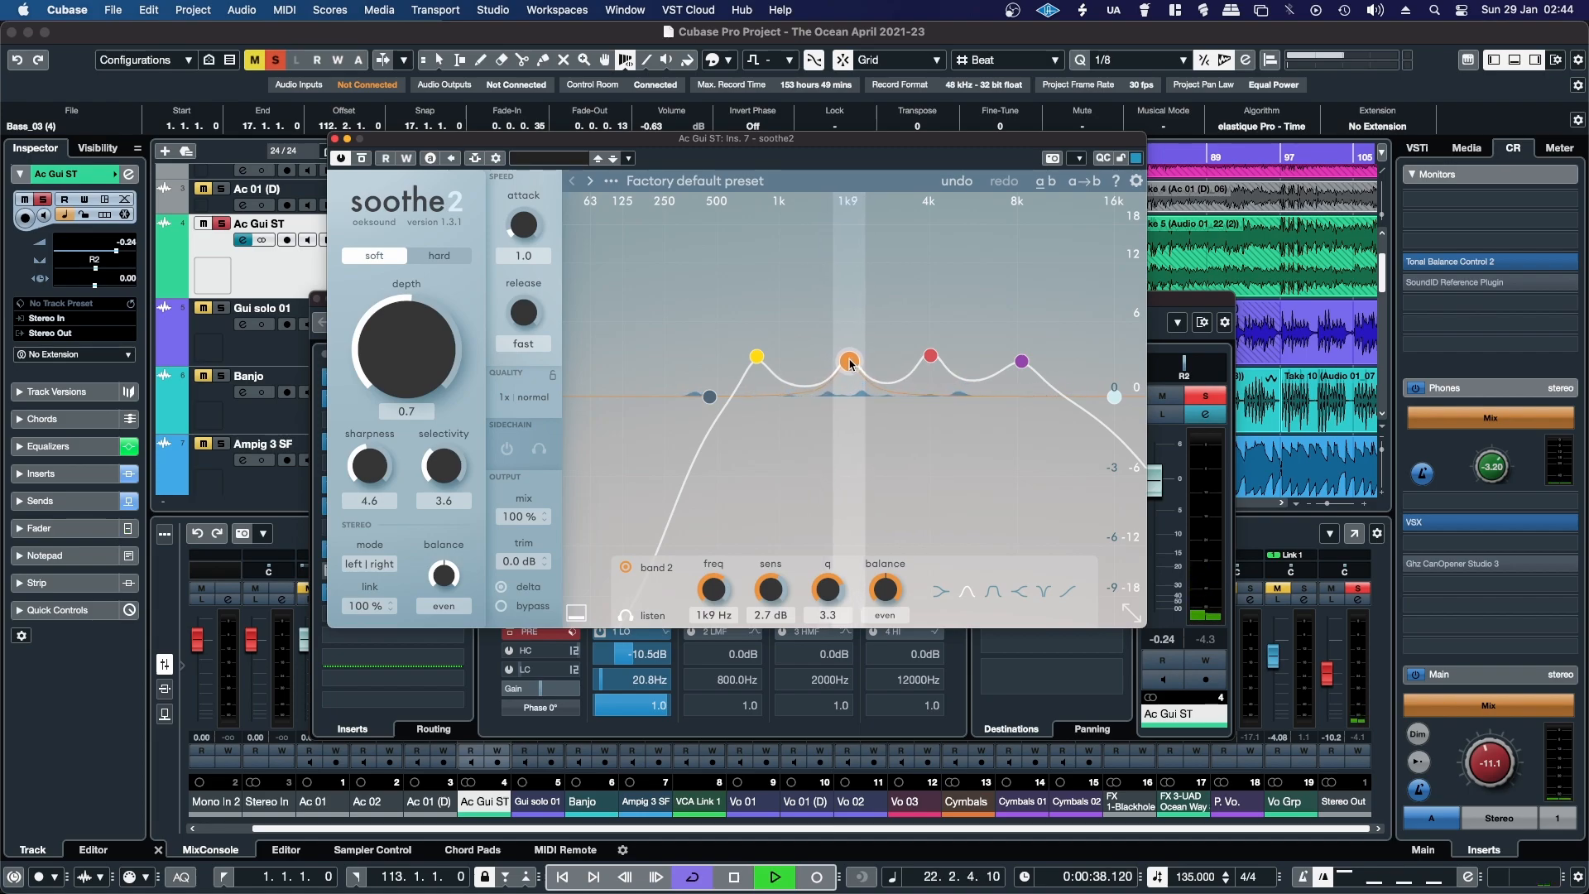
- Set soothe2's band 3 to 4k5 Hz at 2.7 dB, close the plug-in, unsolo Ac Gui ST and close its channel settings
left_click_drag(852, 363, 951, 367)
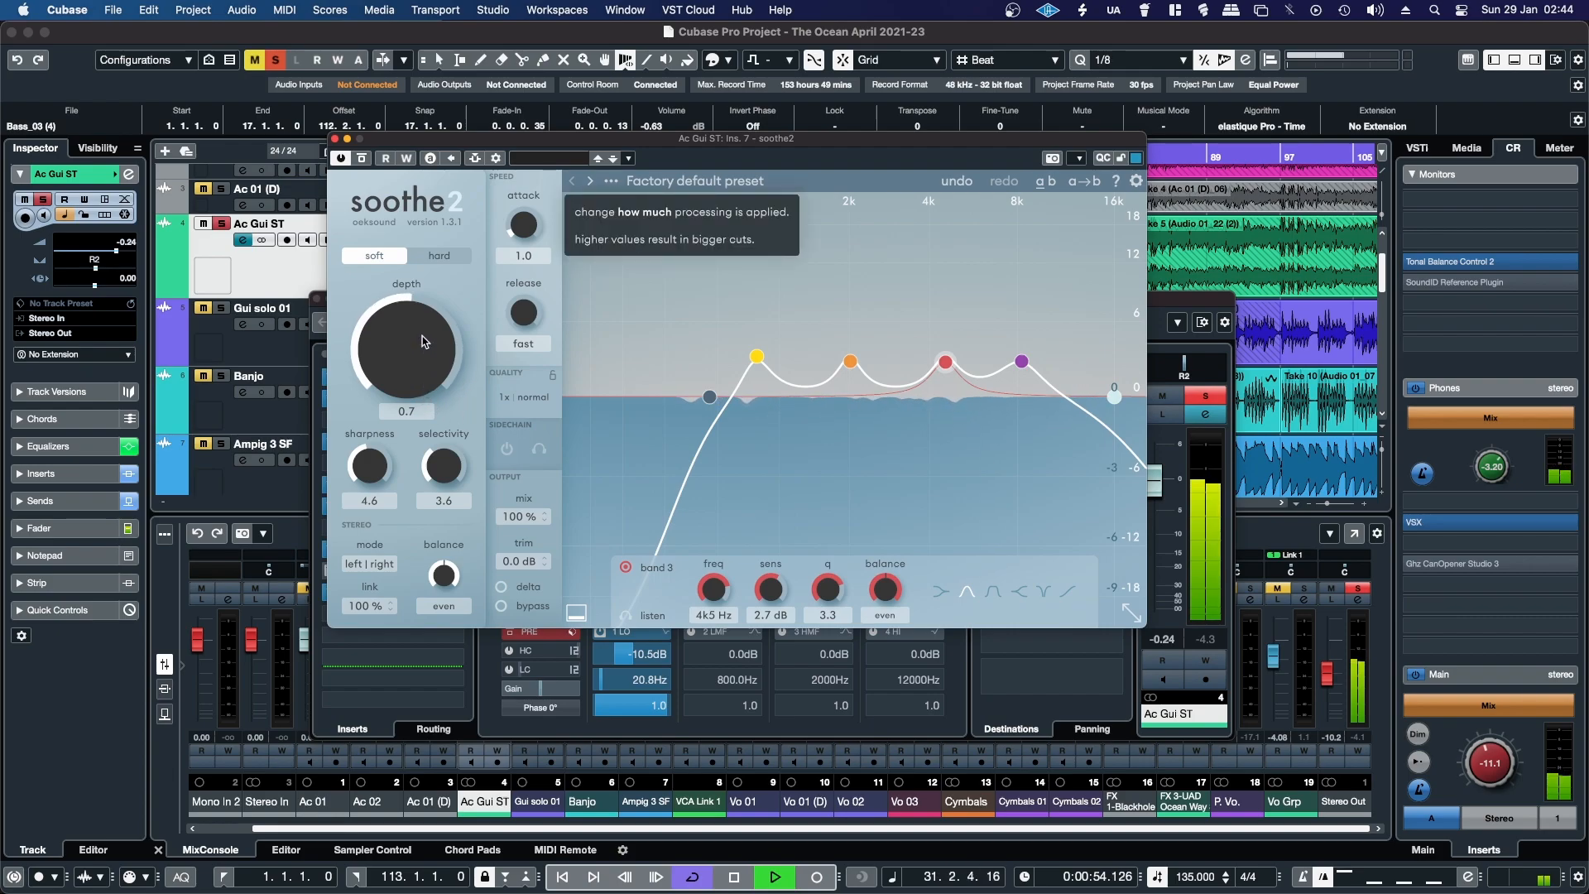
left_click(335, 140)
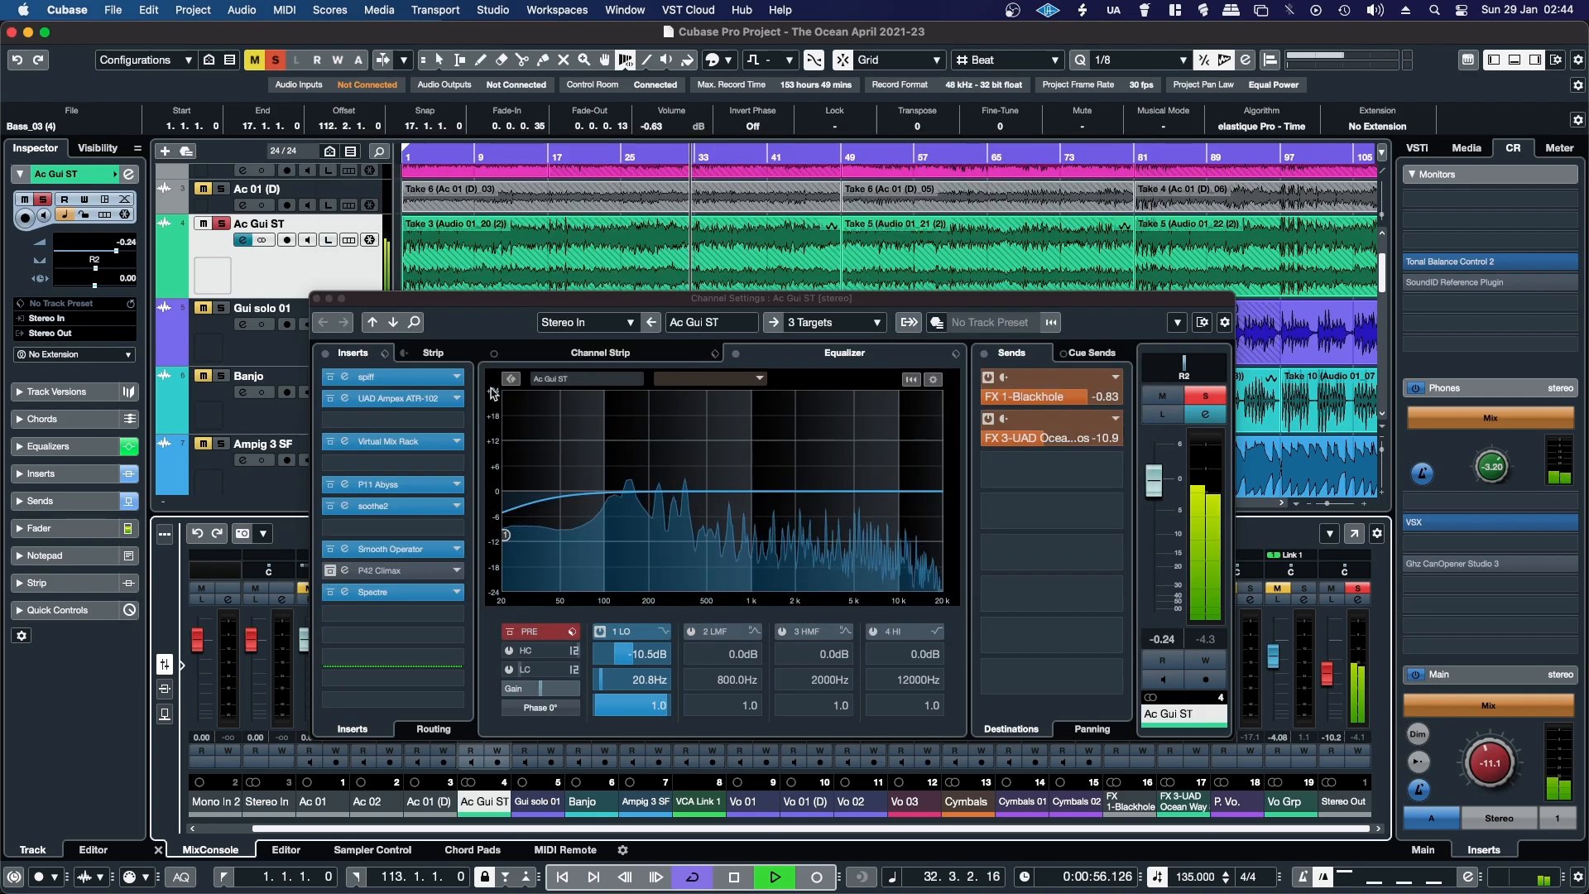
left_click(1213, 397)
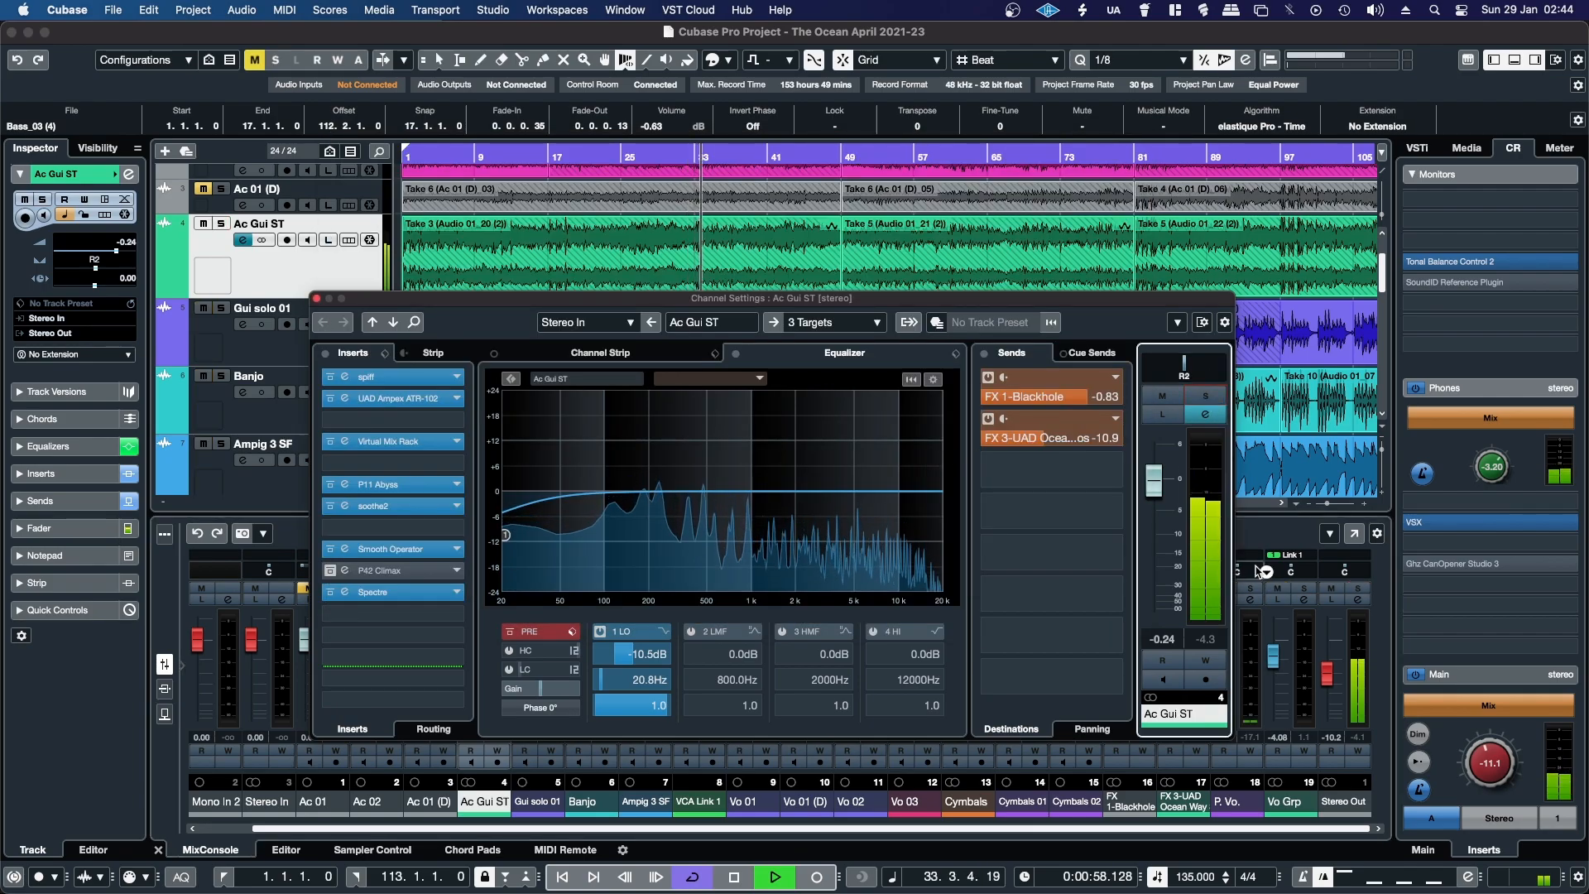
left_click(317, 302)
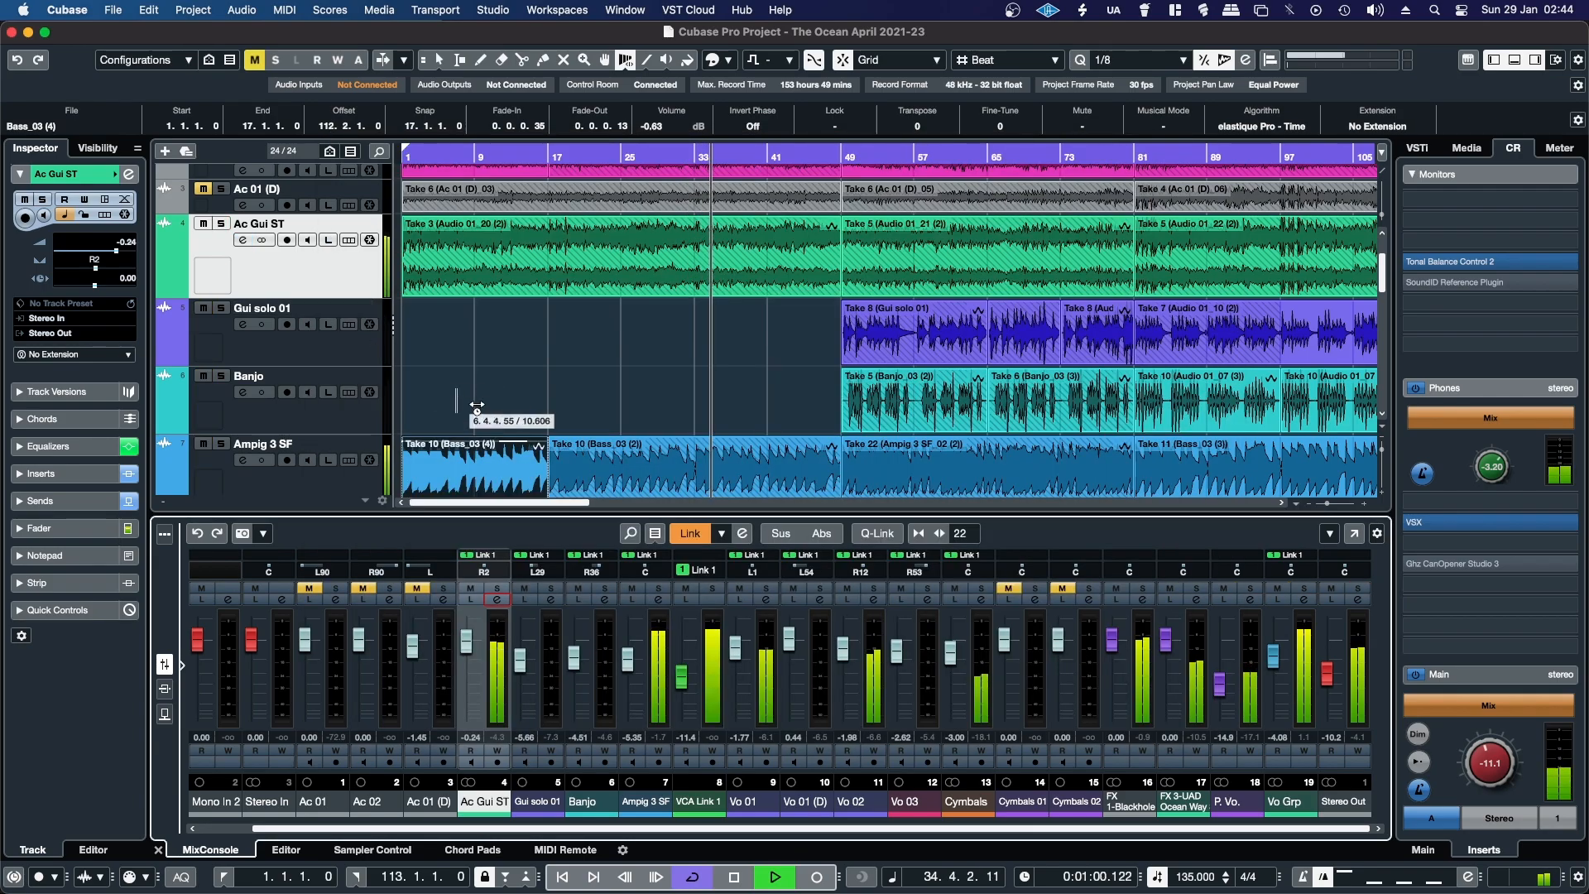
- Solo the Cymbals channel and open its soothe2 insert from the channel settings
scroll(559, 507, "right", 3)
scroll(561, 506, "right", 5)
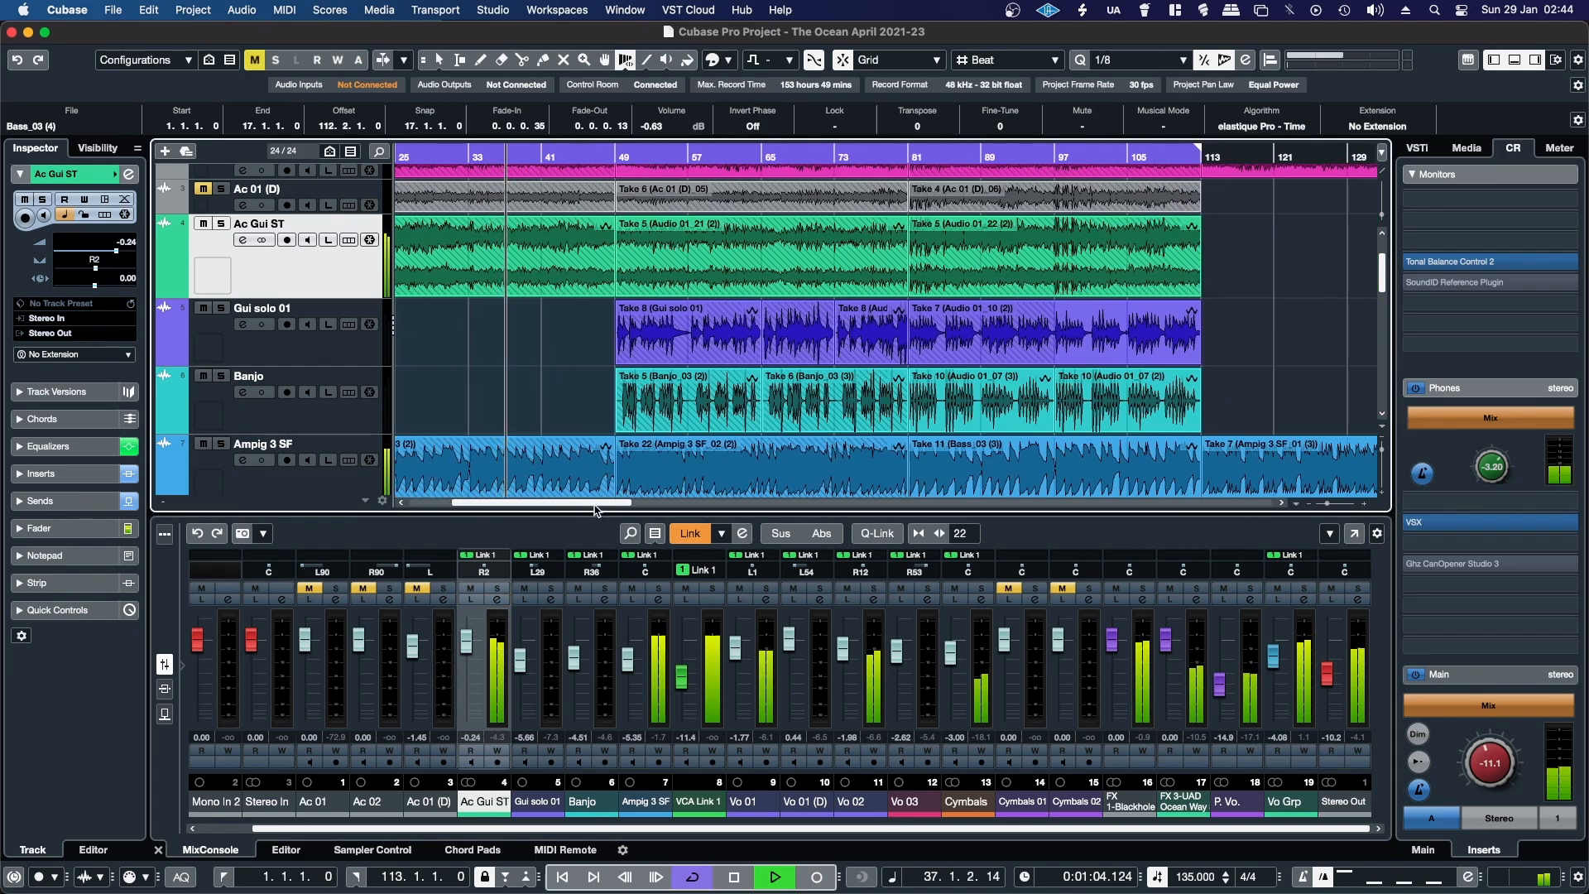
scroll(600, 507, "right", 1)
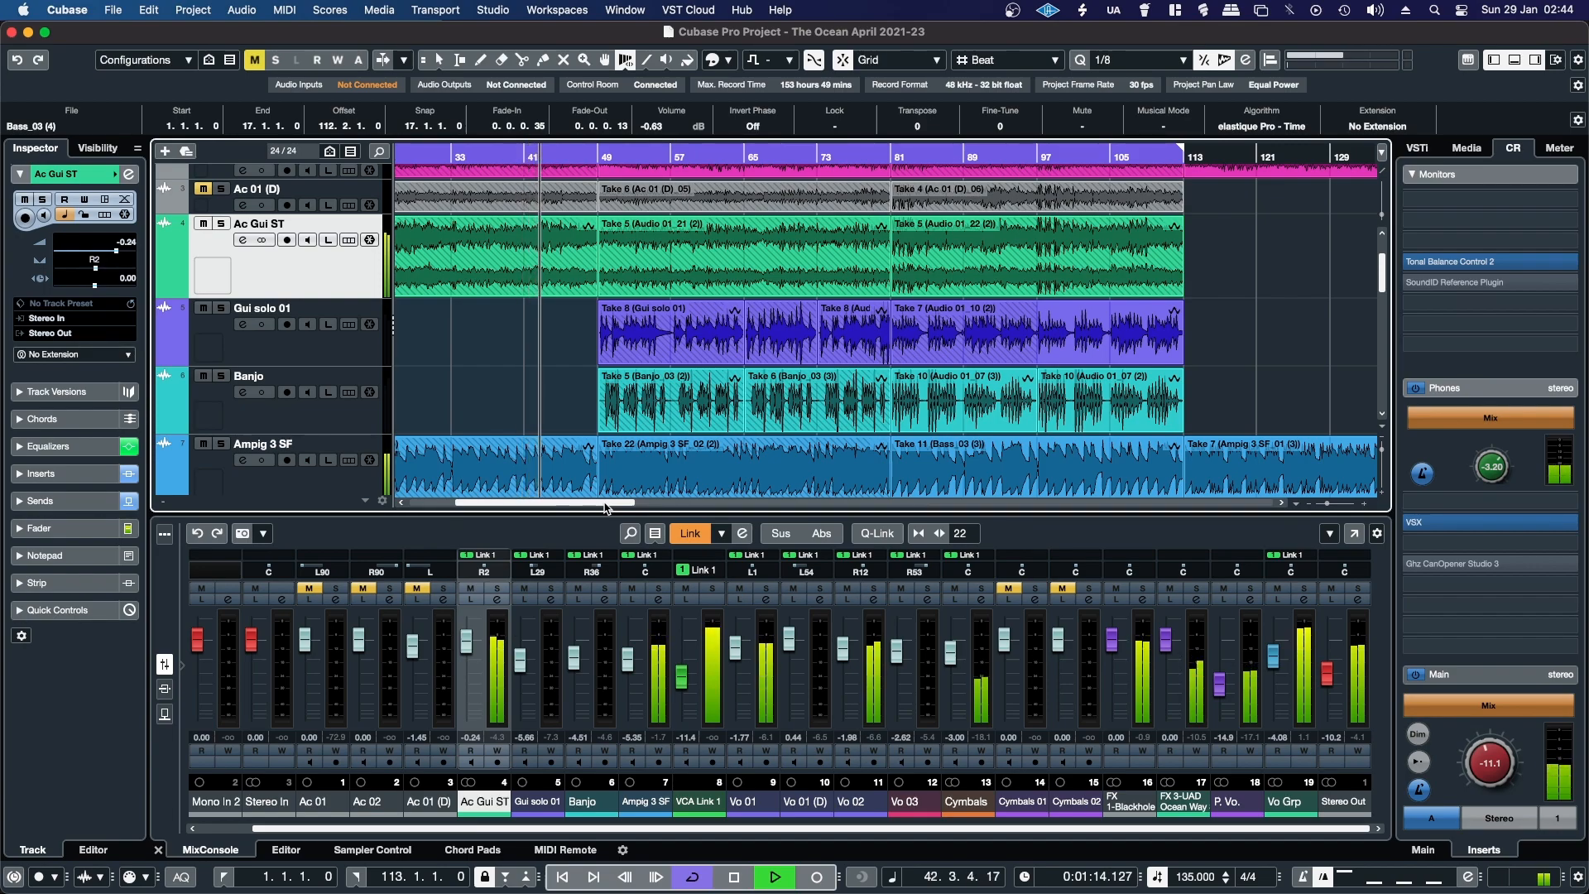
left_click(983, 588)
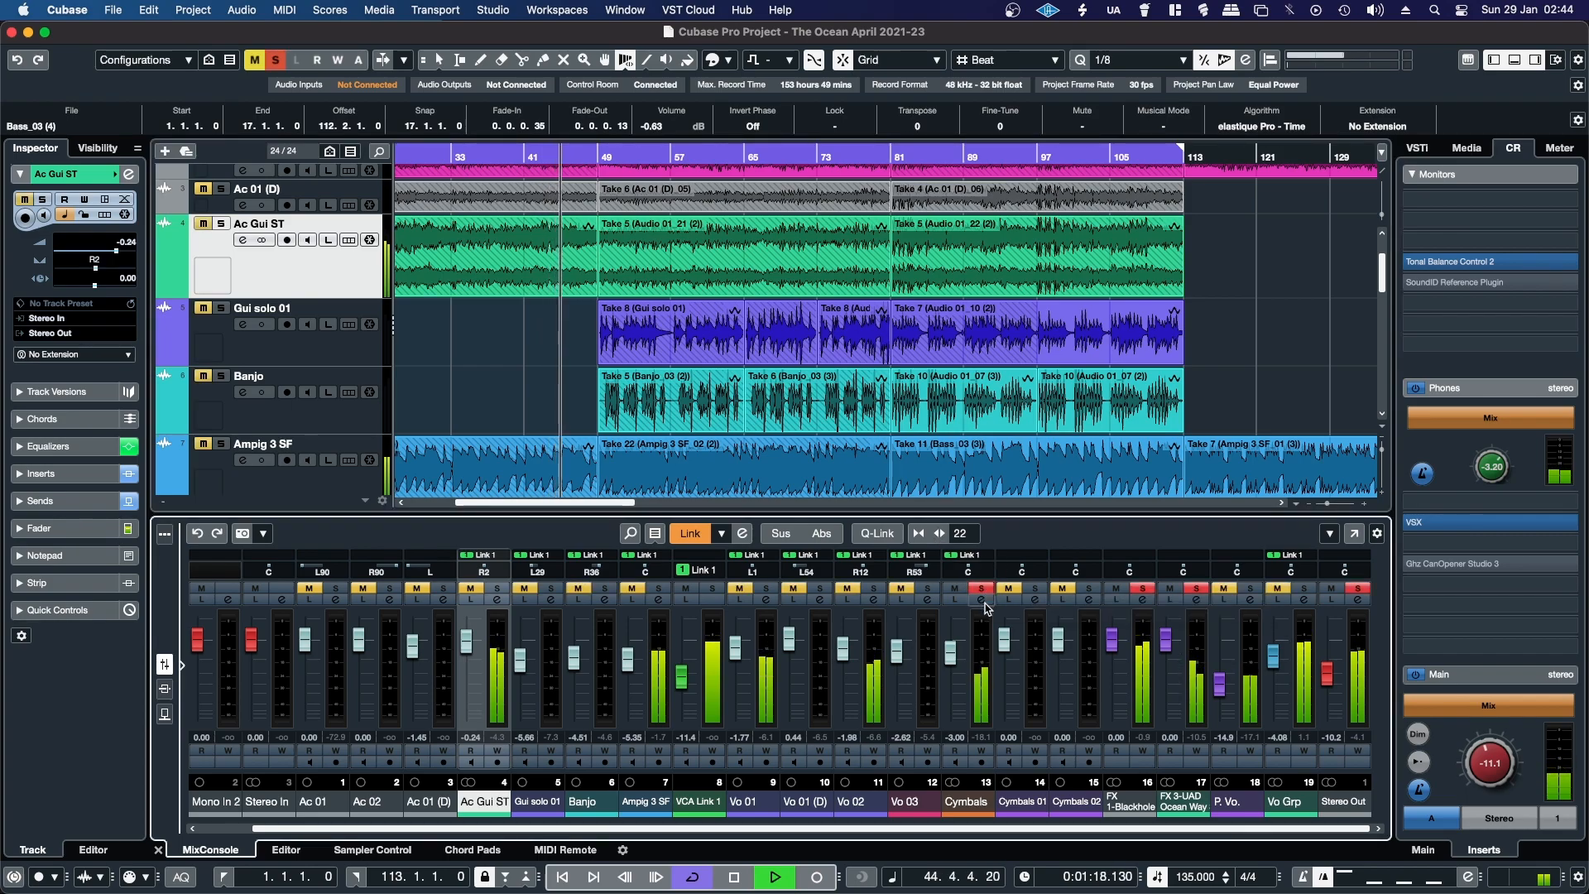
left_click(982, 600)
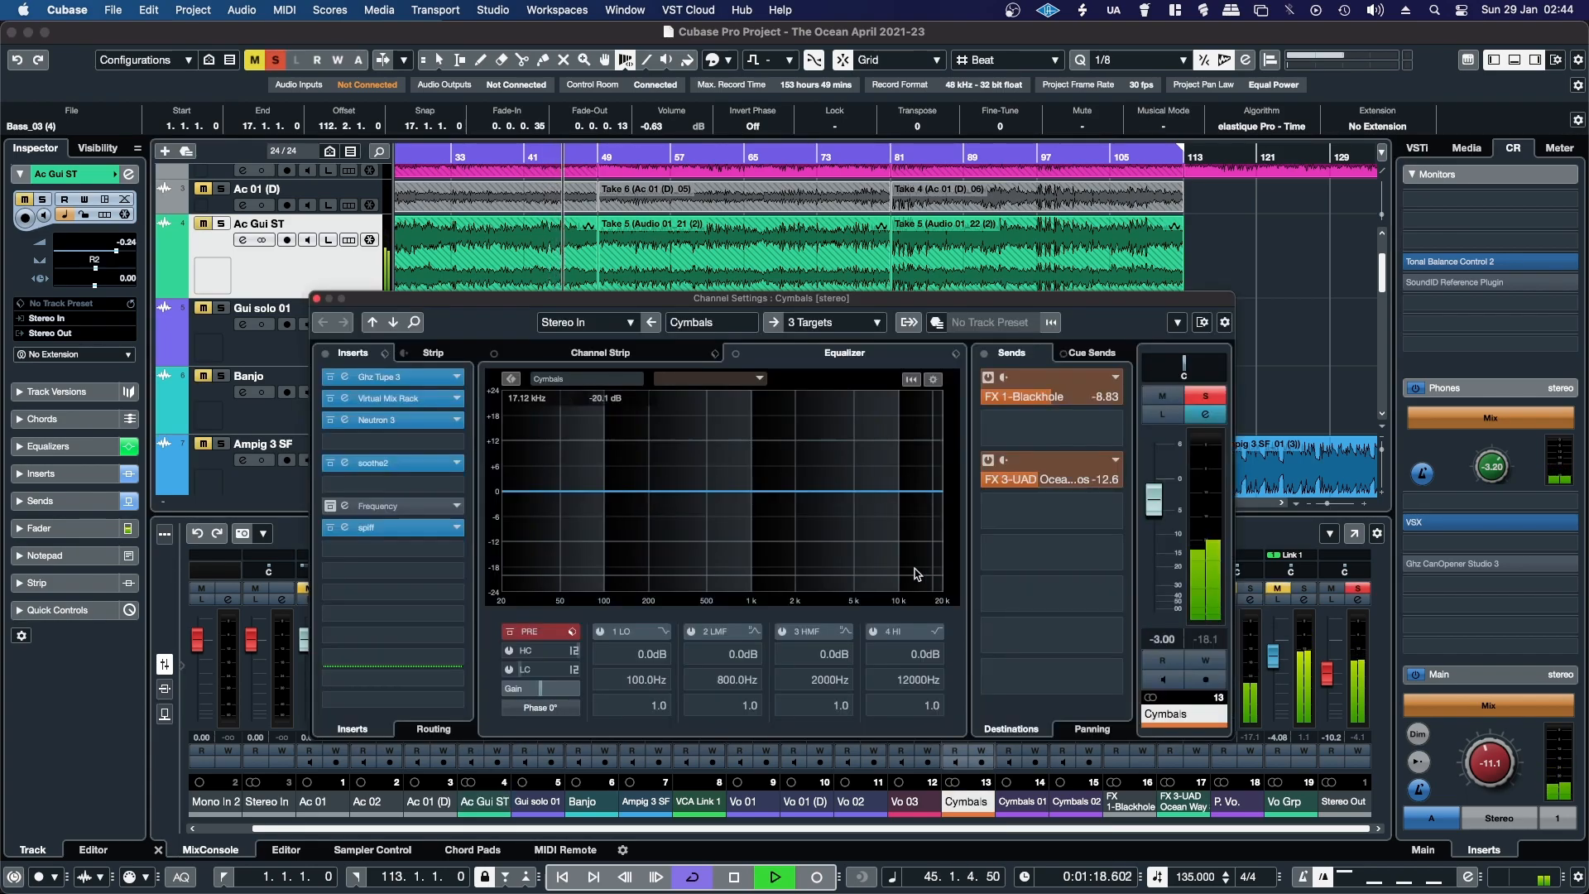
left_click(371, 462)
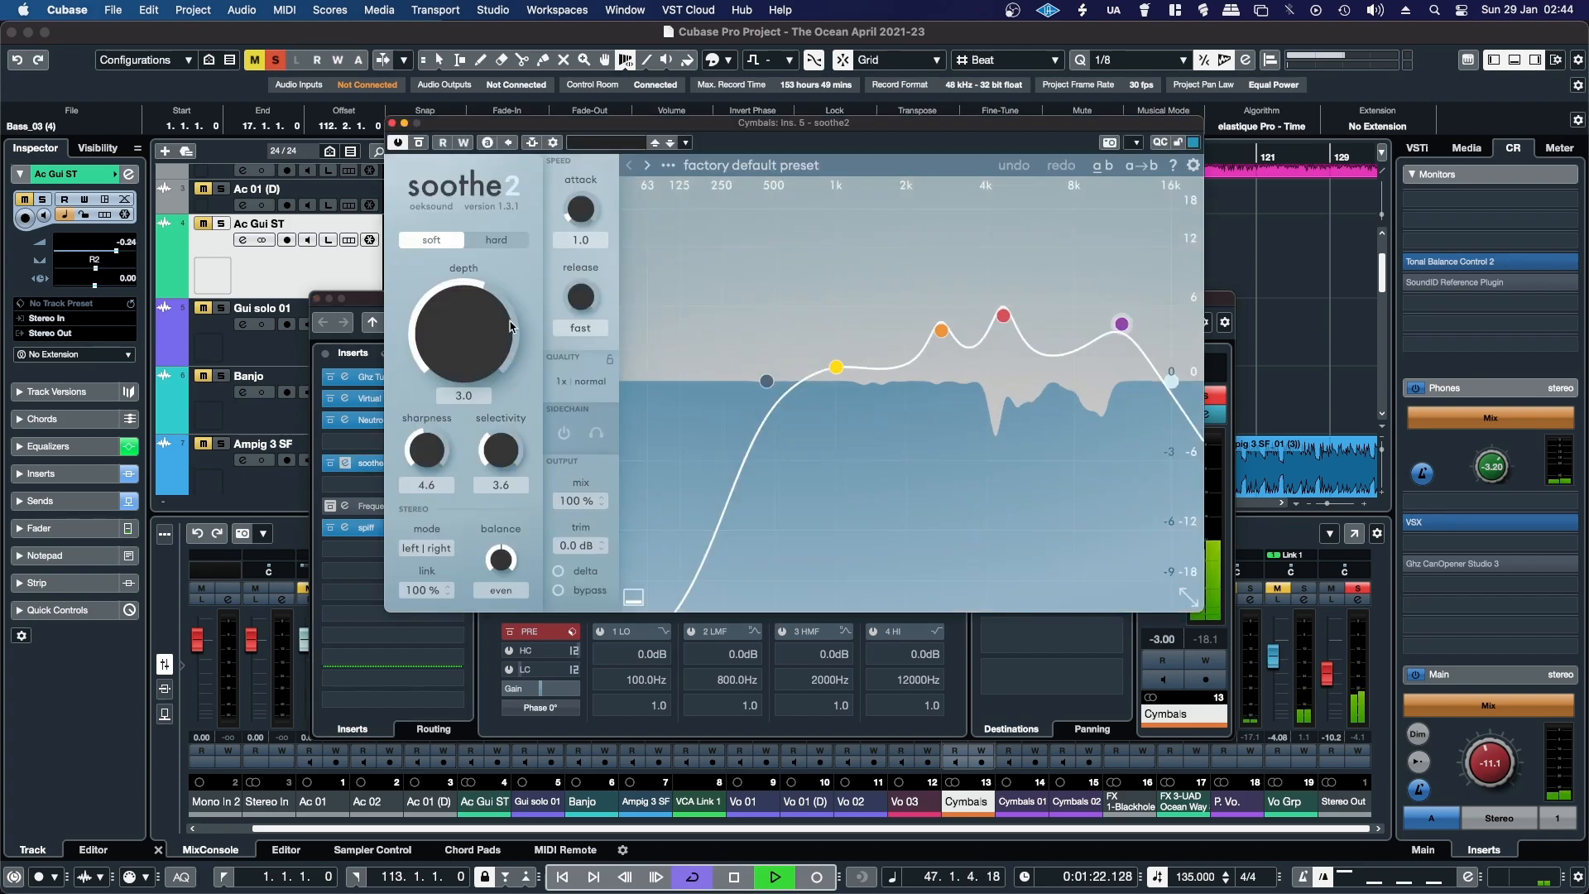
- Monitor soothe2's delta on Cymbals, fine-tune band 3, set band 4 to 10k5 Hz at 4.7 dB, and disable delta
left_click(558, 572)
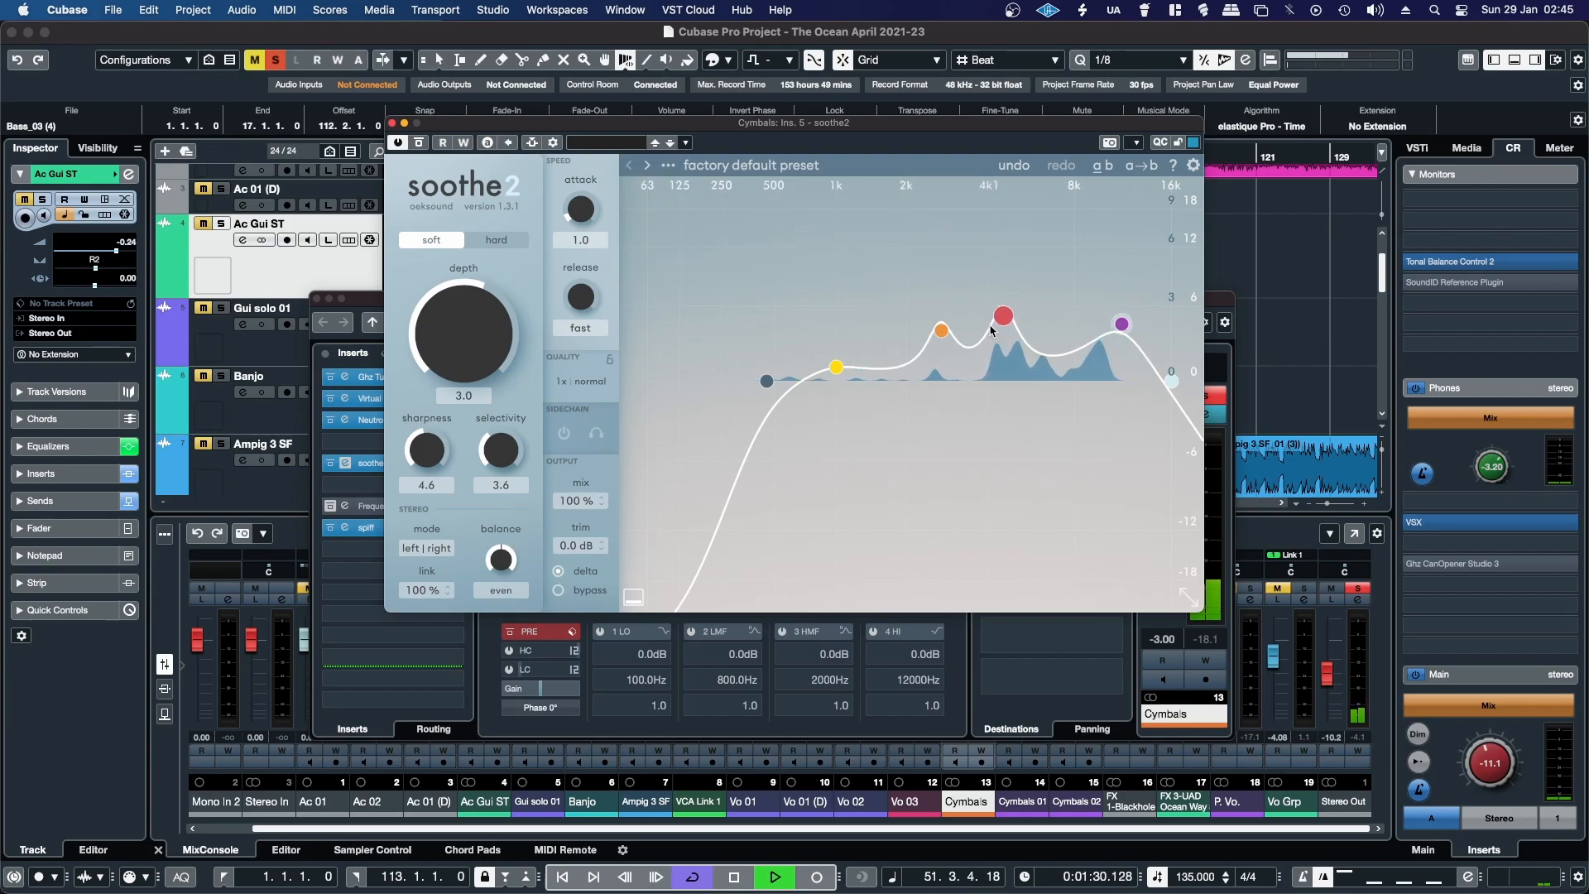
left_click_drag(1001, 321, 1002, 320)
left_click_drag(1127, 329, 1121, 327)
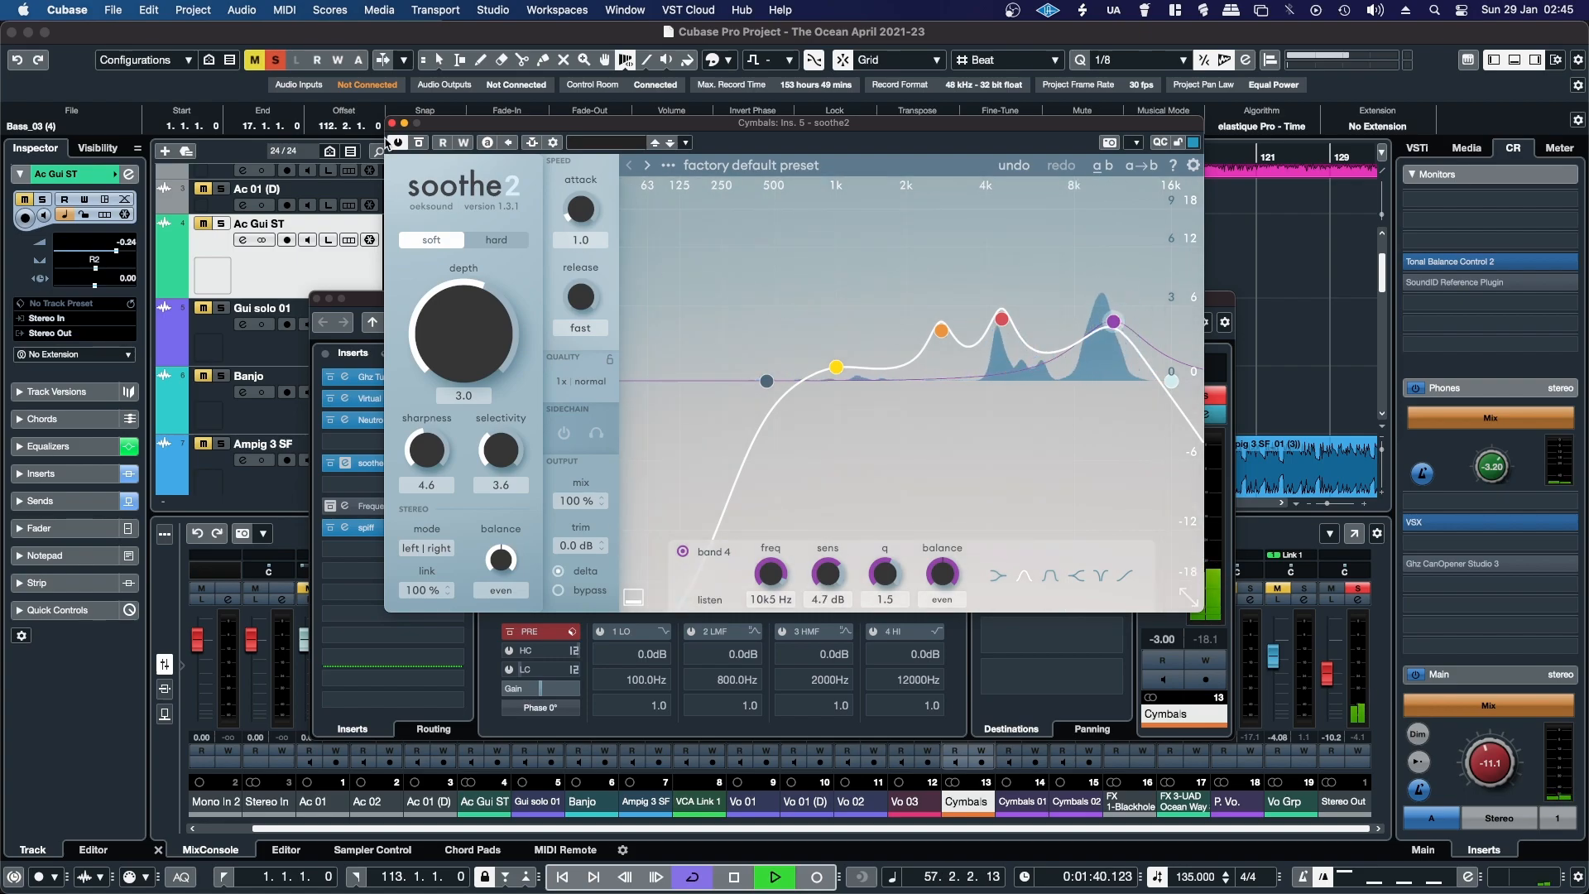
left_click(556, 571)
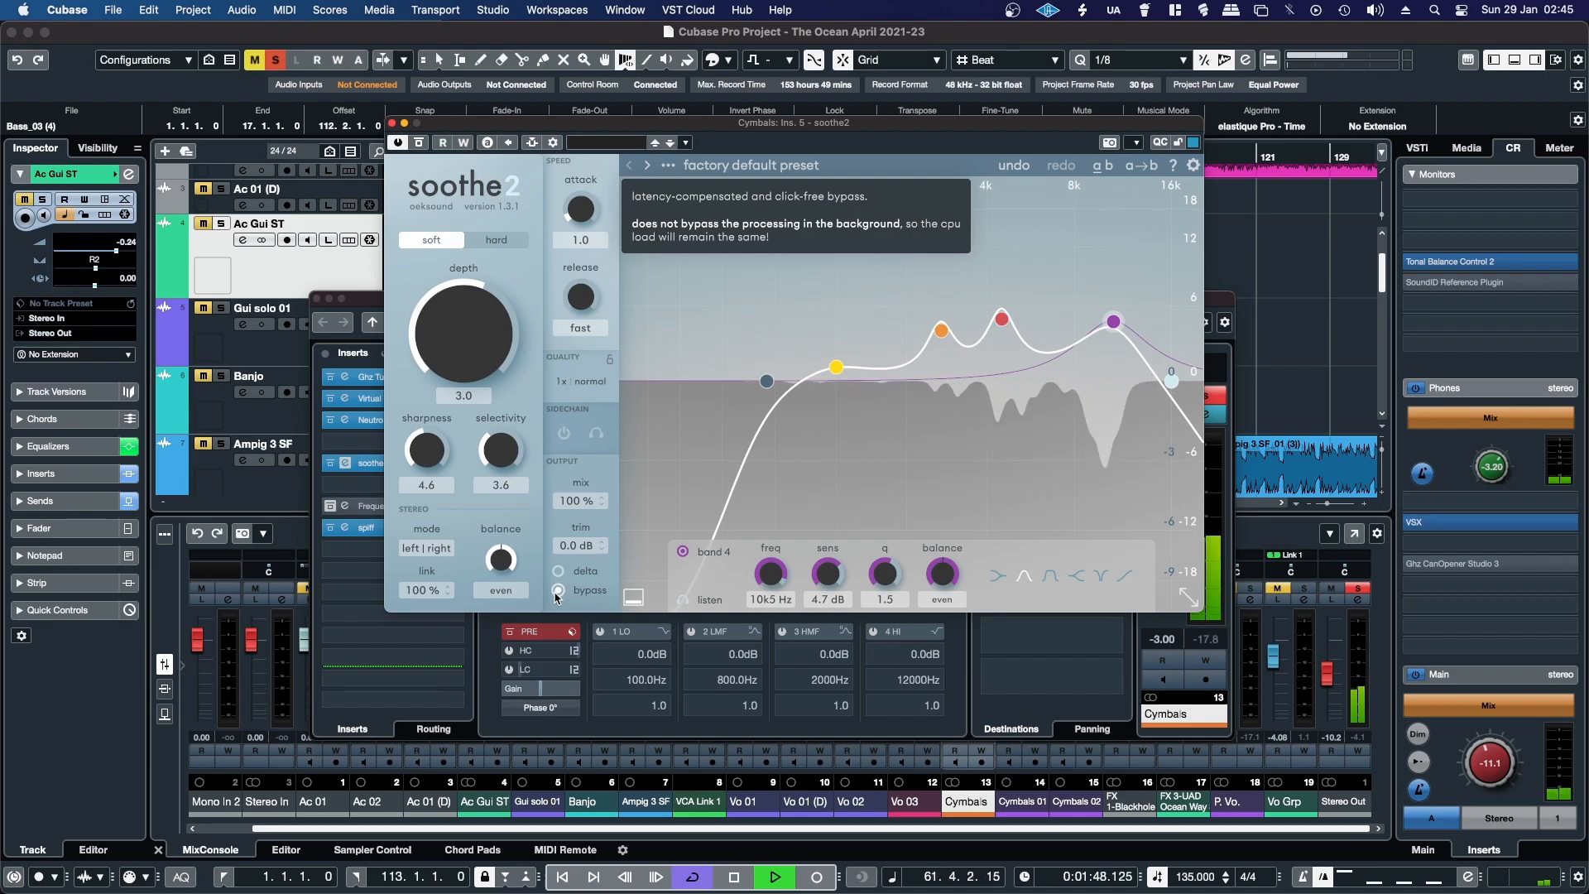
- Finish comparing against bypass, set soothe2's depth to 0.4, close the plug-in and unsolo Cymbals
left_click(556, 594)
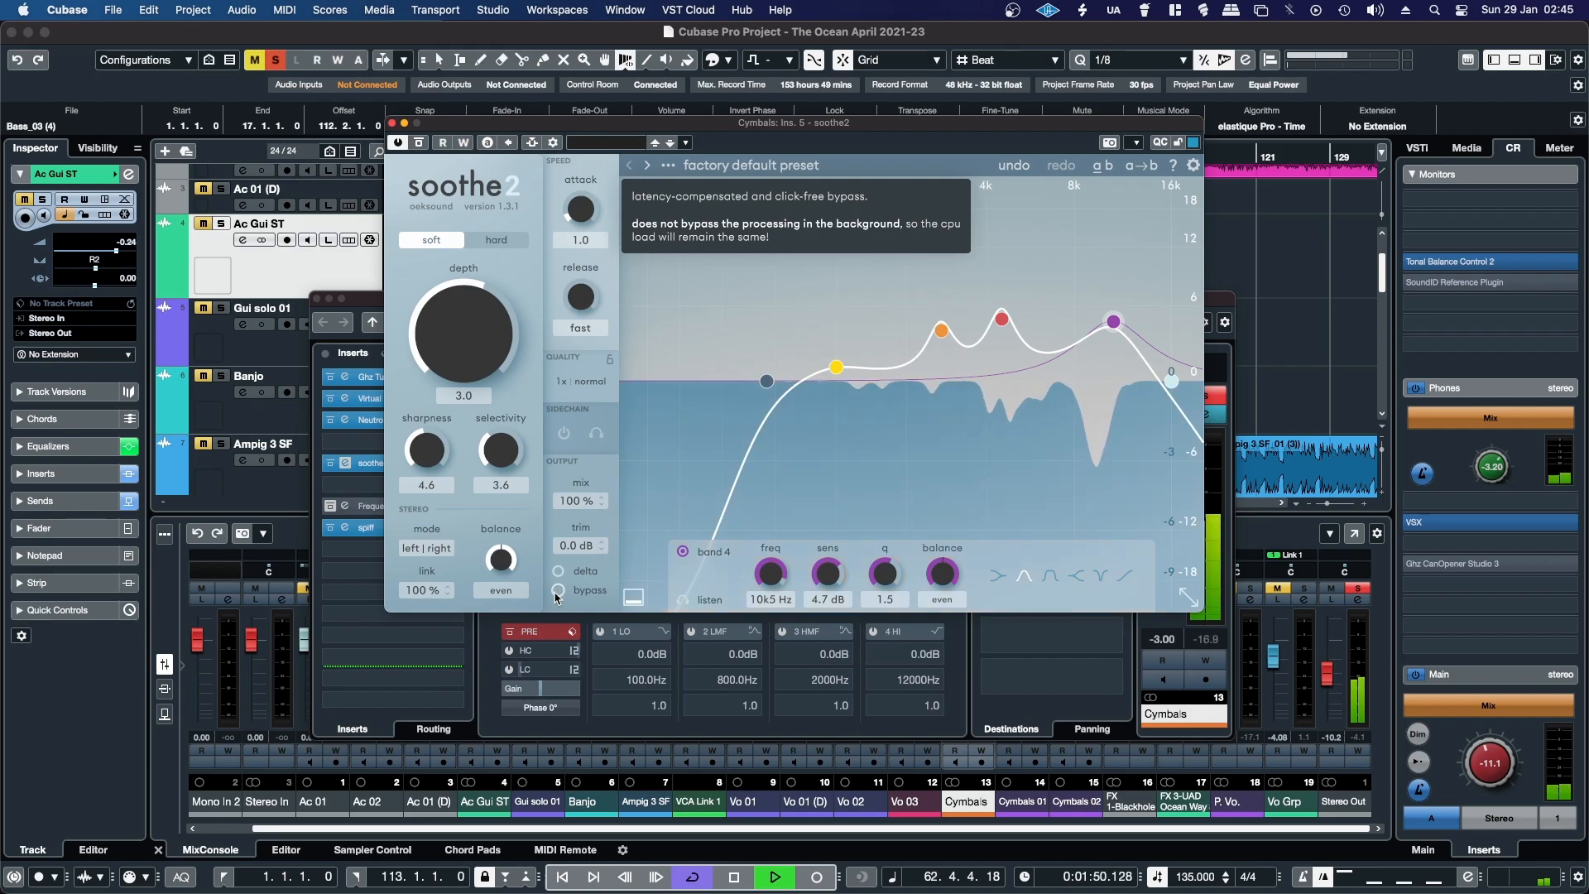
left_click_drag(440, 305, 438, 320)
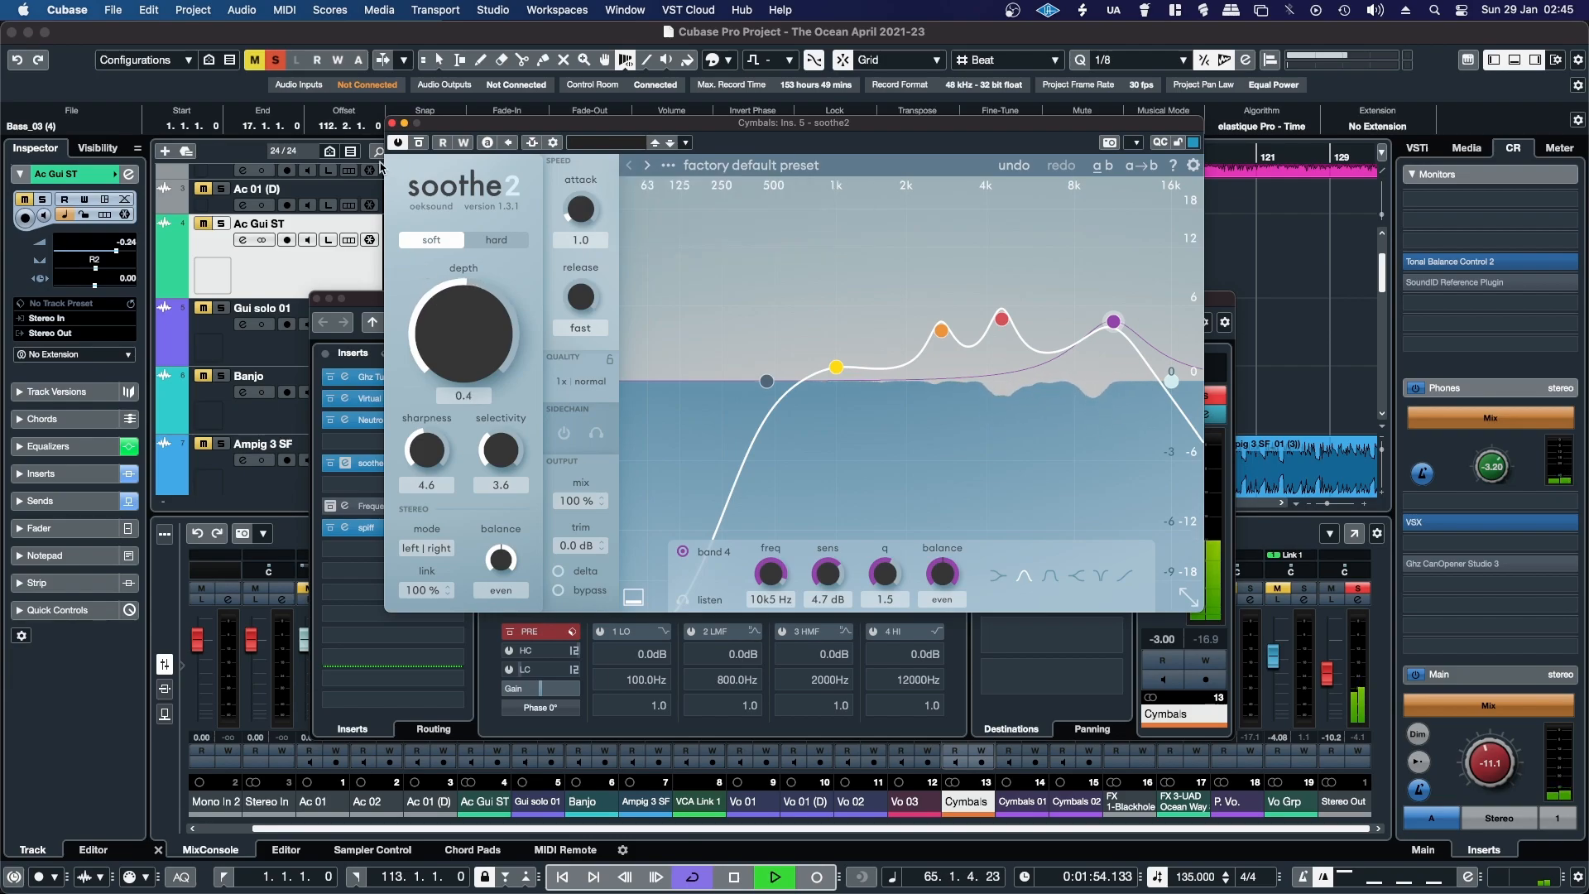
left_click(392, 124)
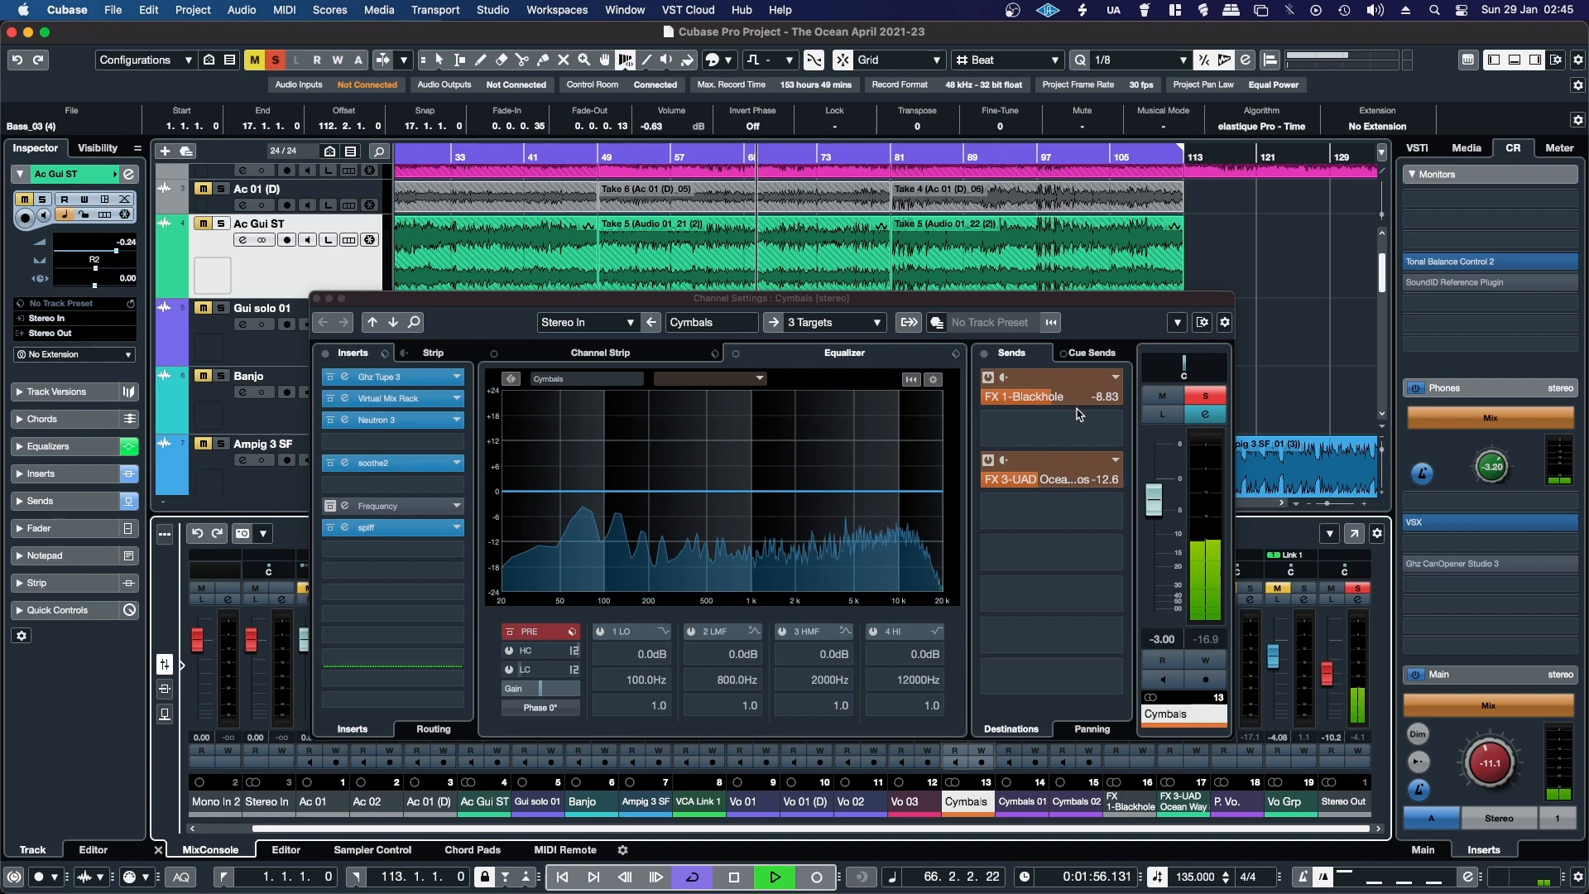
left_click(1186, 396)
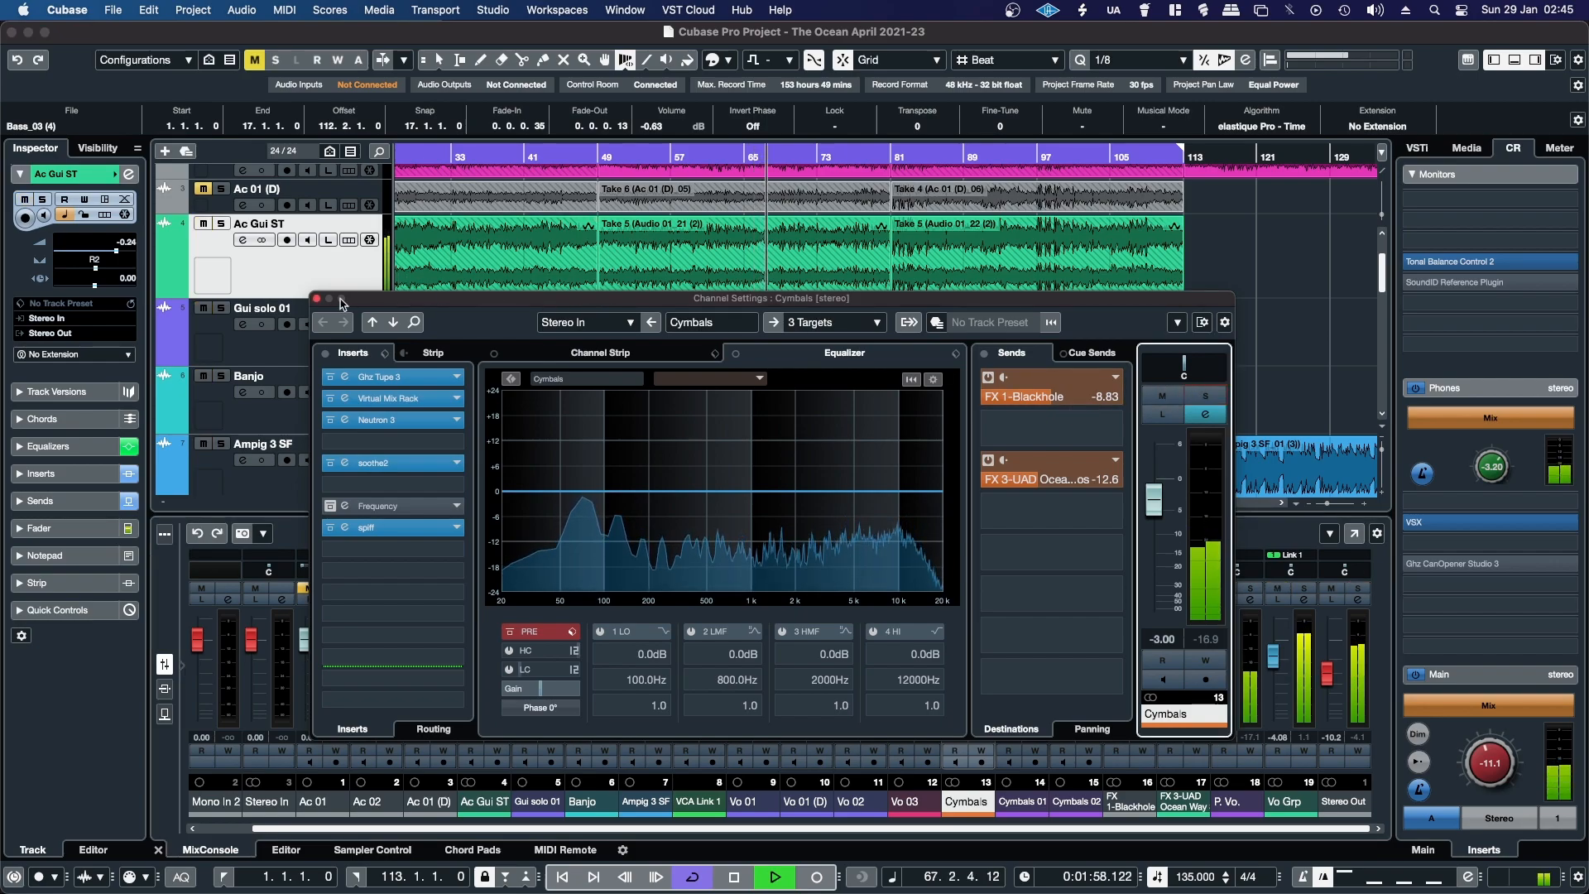
- Open the spiff insert on Cymbals and solo the channel again
left_click(399, 534)
left_click(1202, 397)
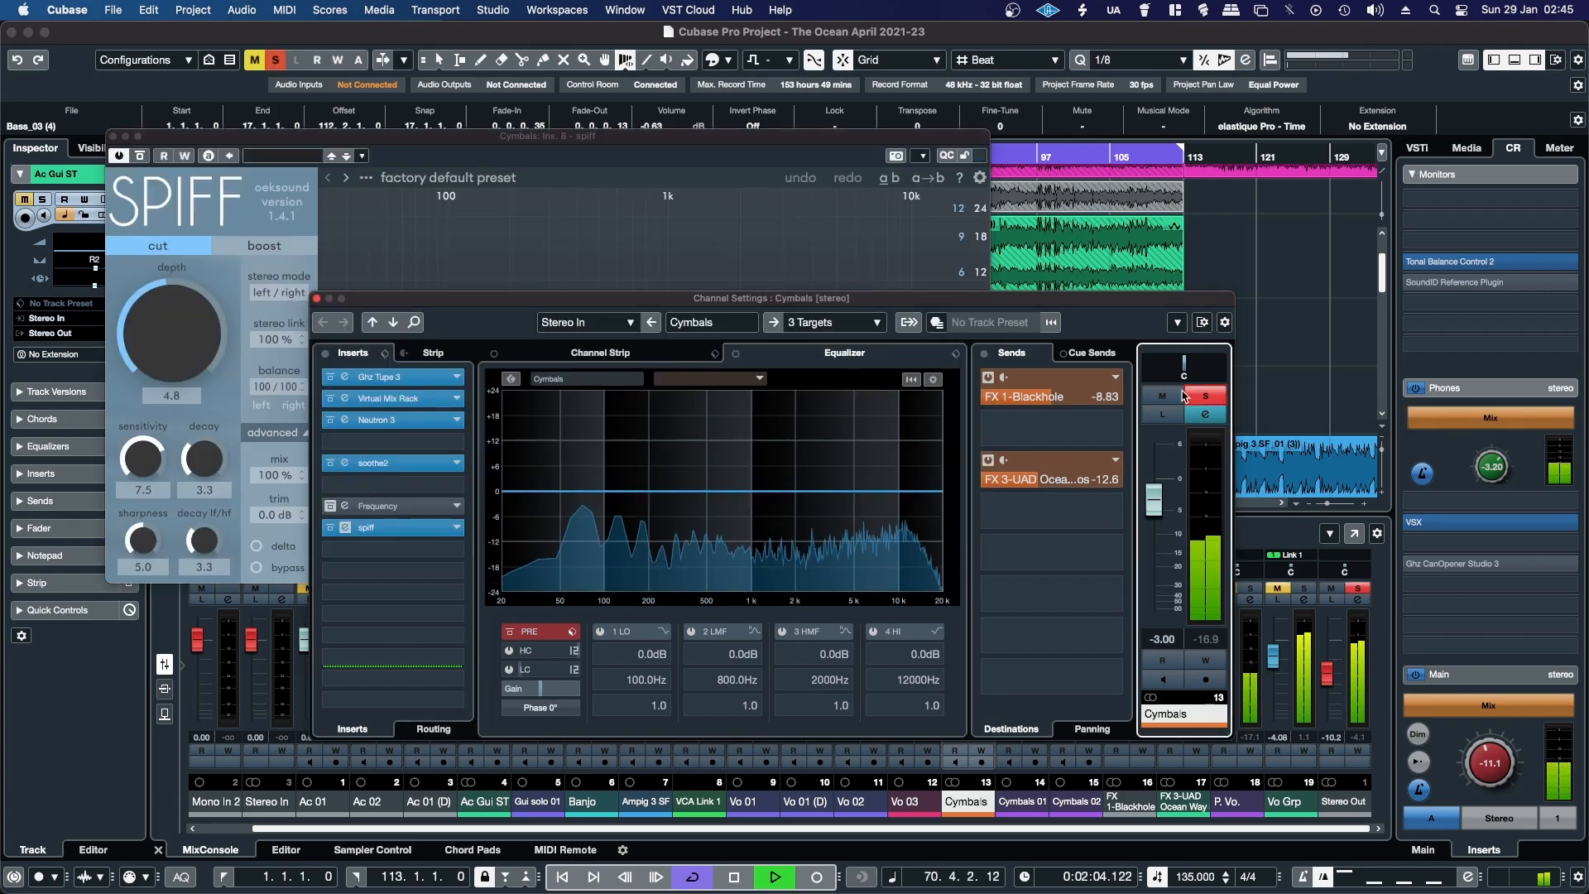
left_click(220, 280)
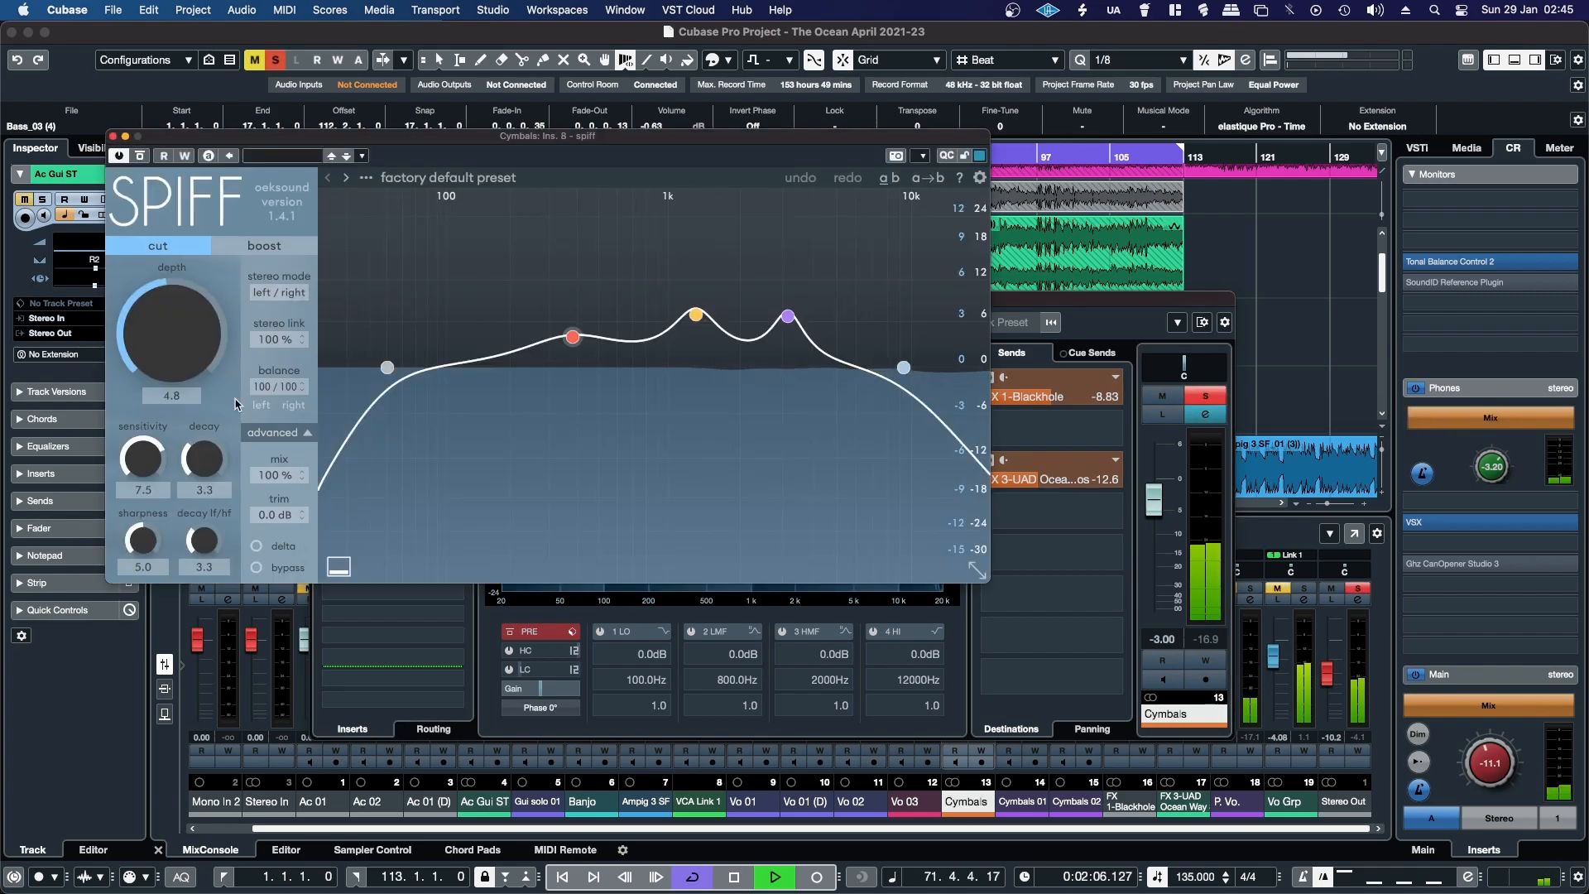
- Audition spiff's delta signal, set its depth to 4.4, close the plug-in, unsolo Cymbals and close its channel settings
left_click(256, 547)
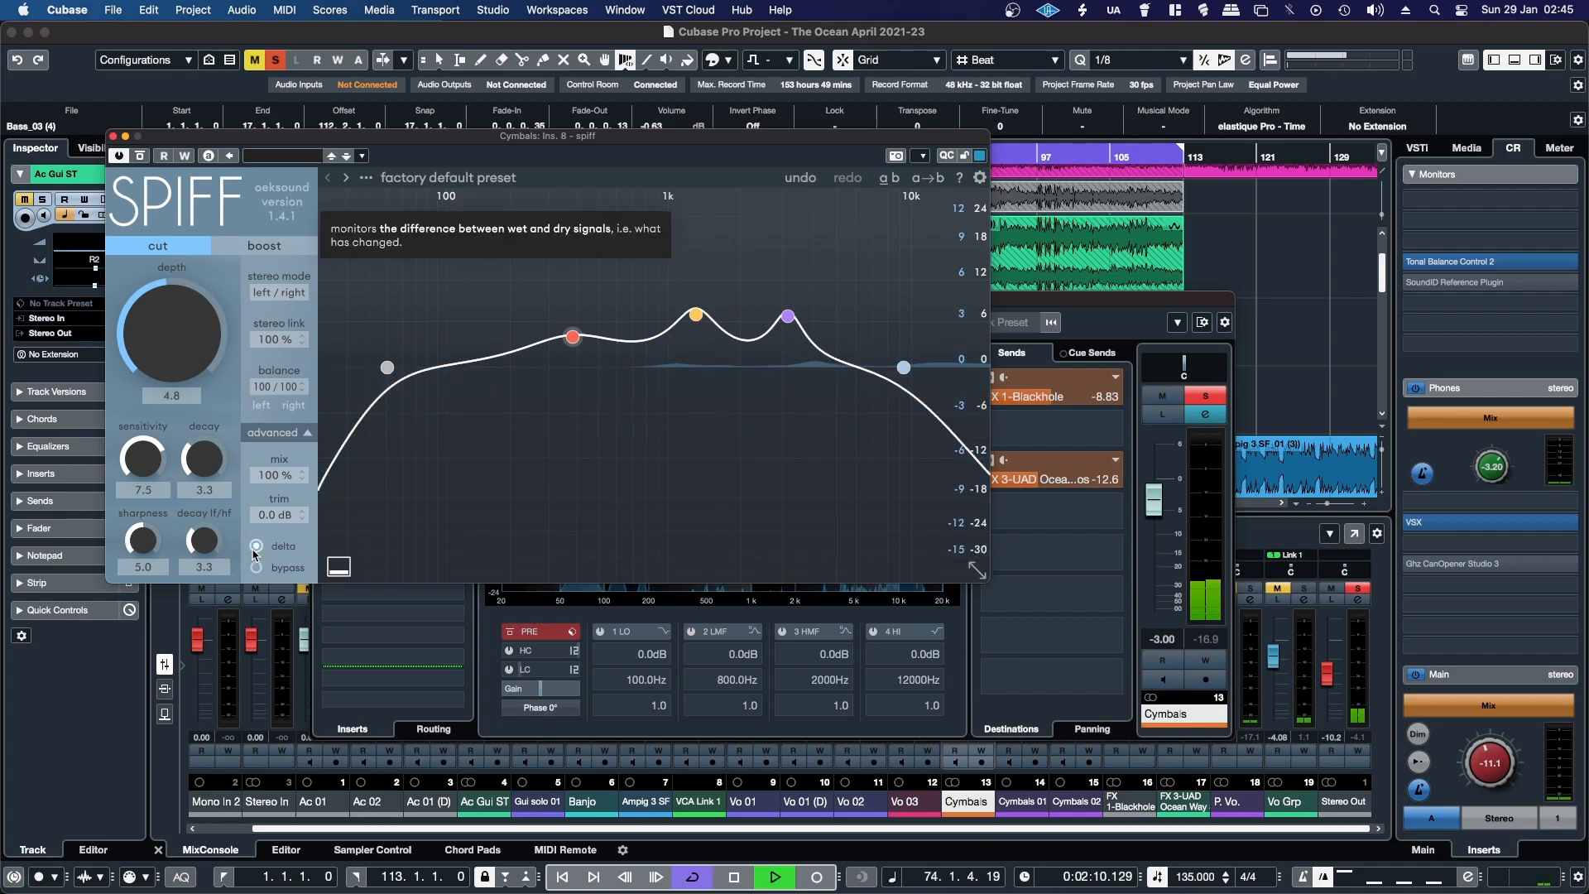
left_click_drag(188, 341, 189, 348)
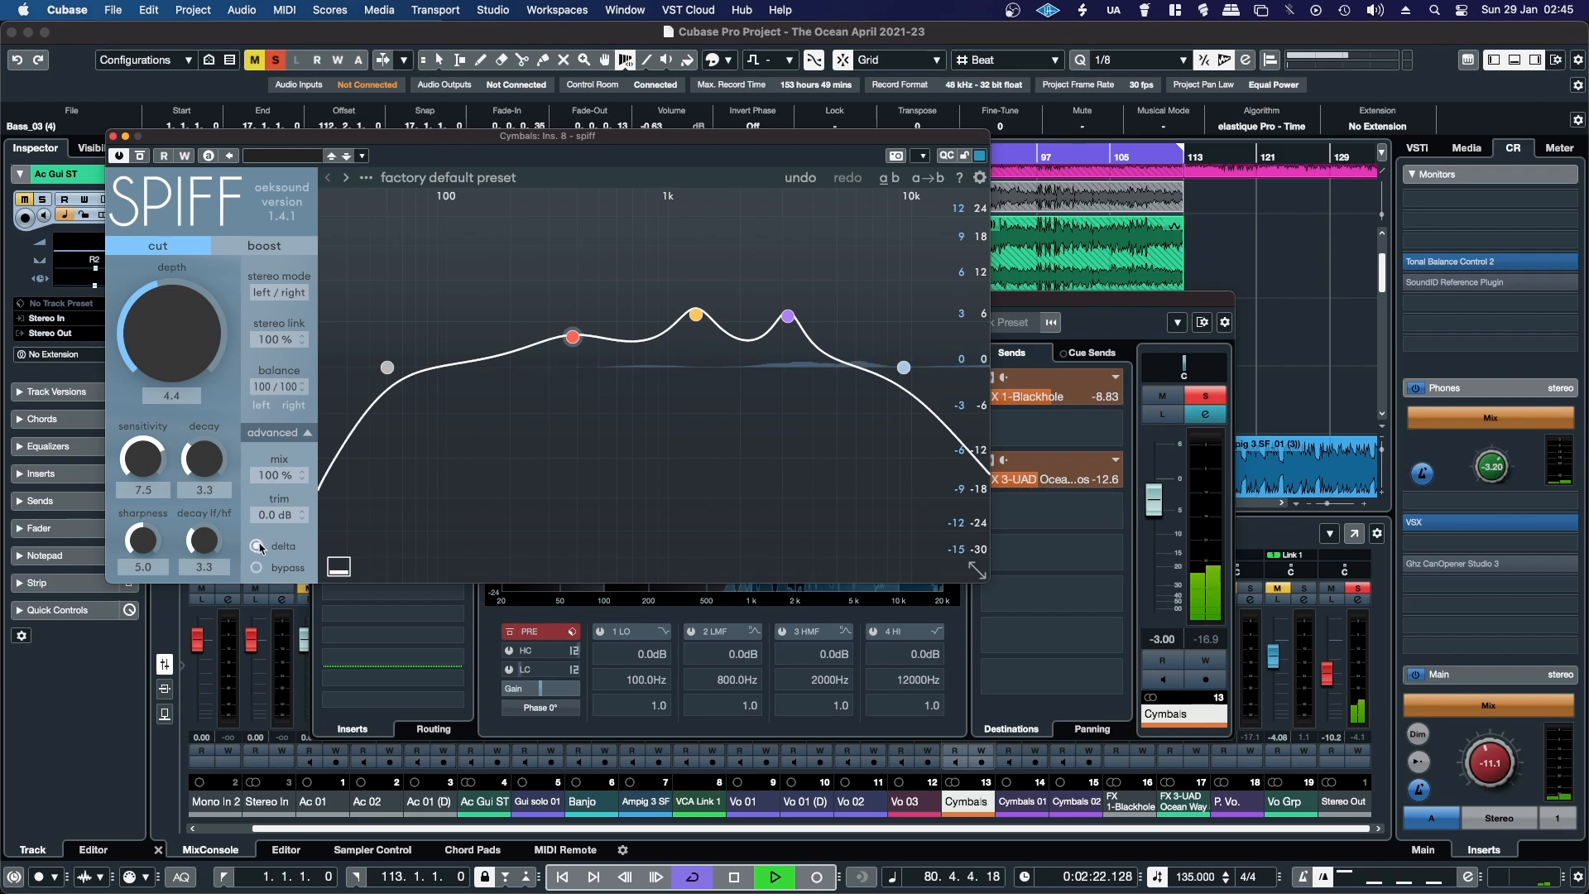
left_click(113, 136)
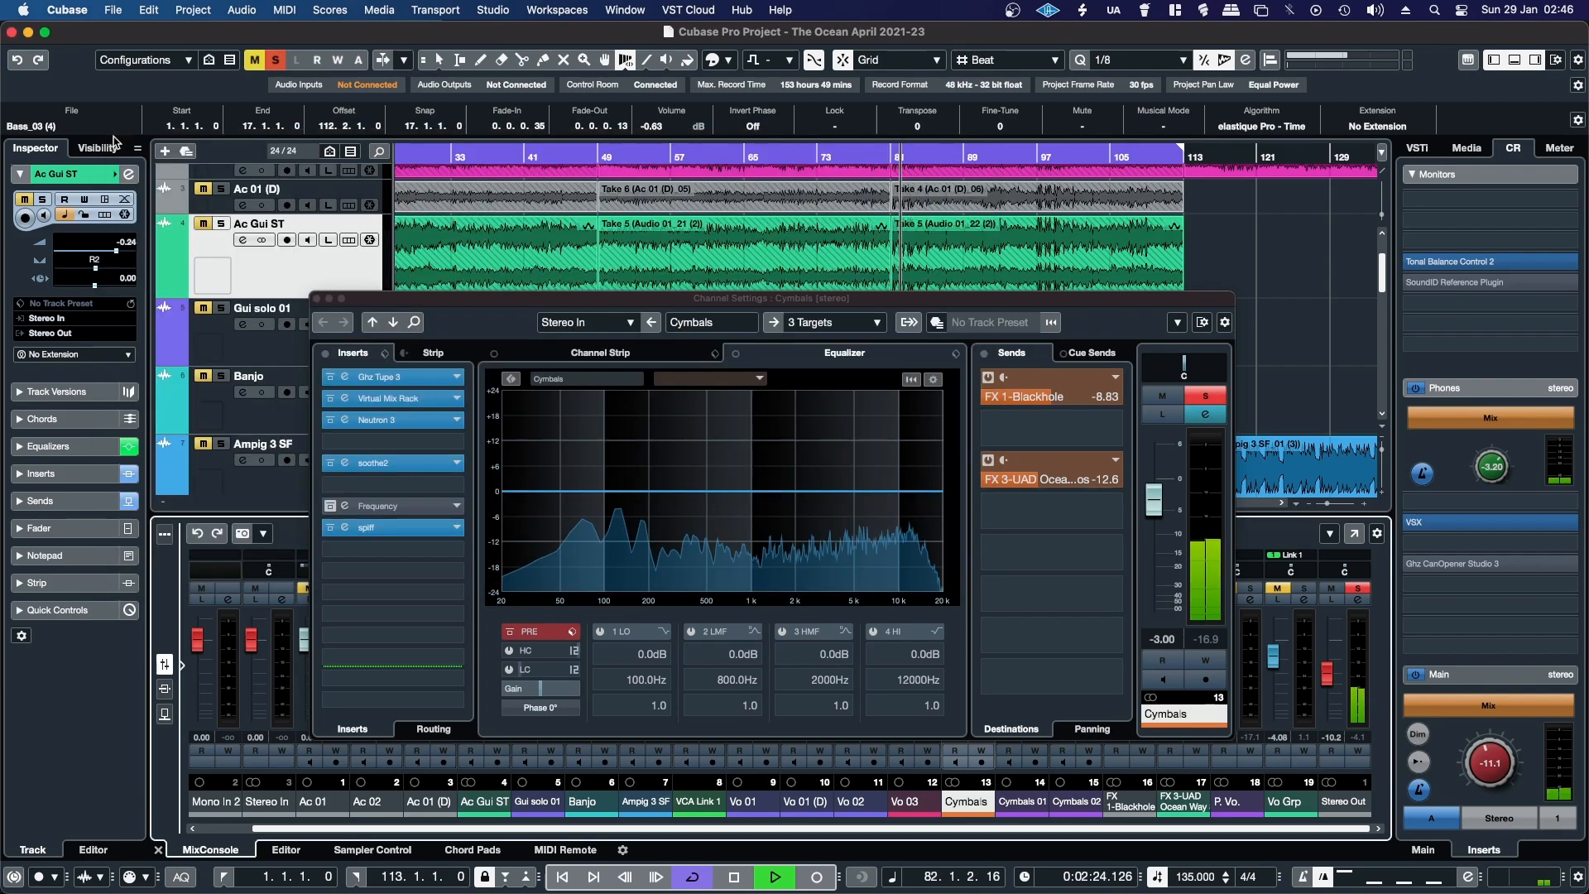
left_click(1196, 397)
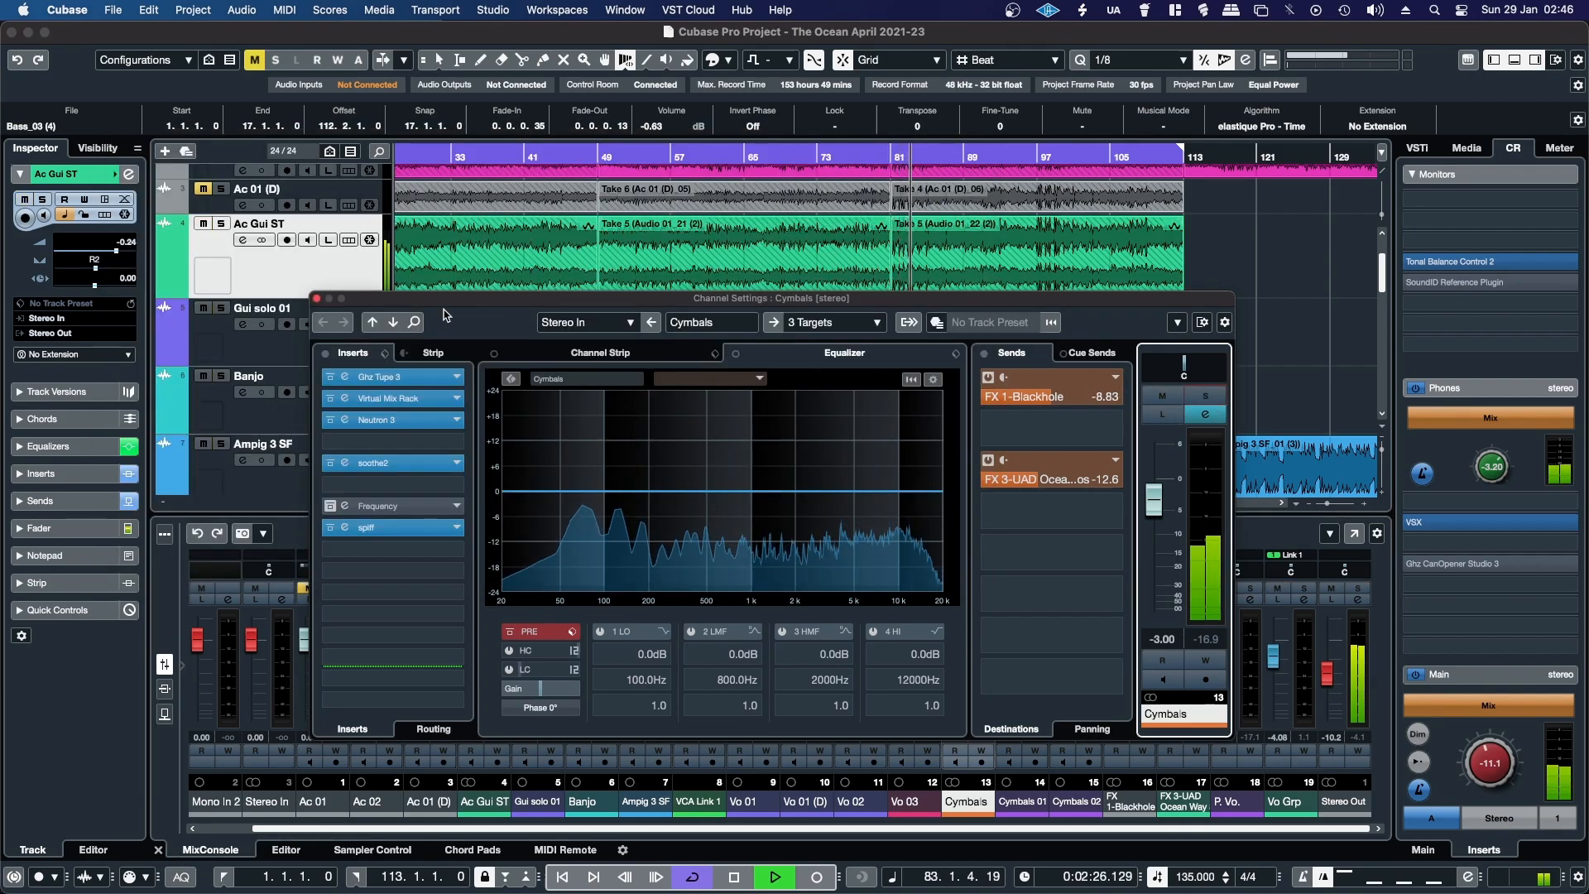
left_click(316, 298)
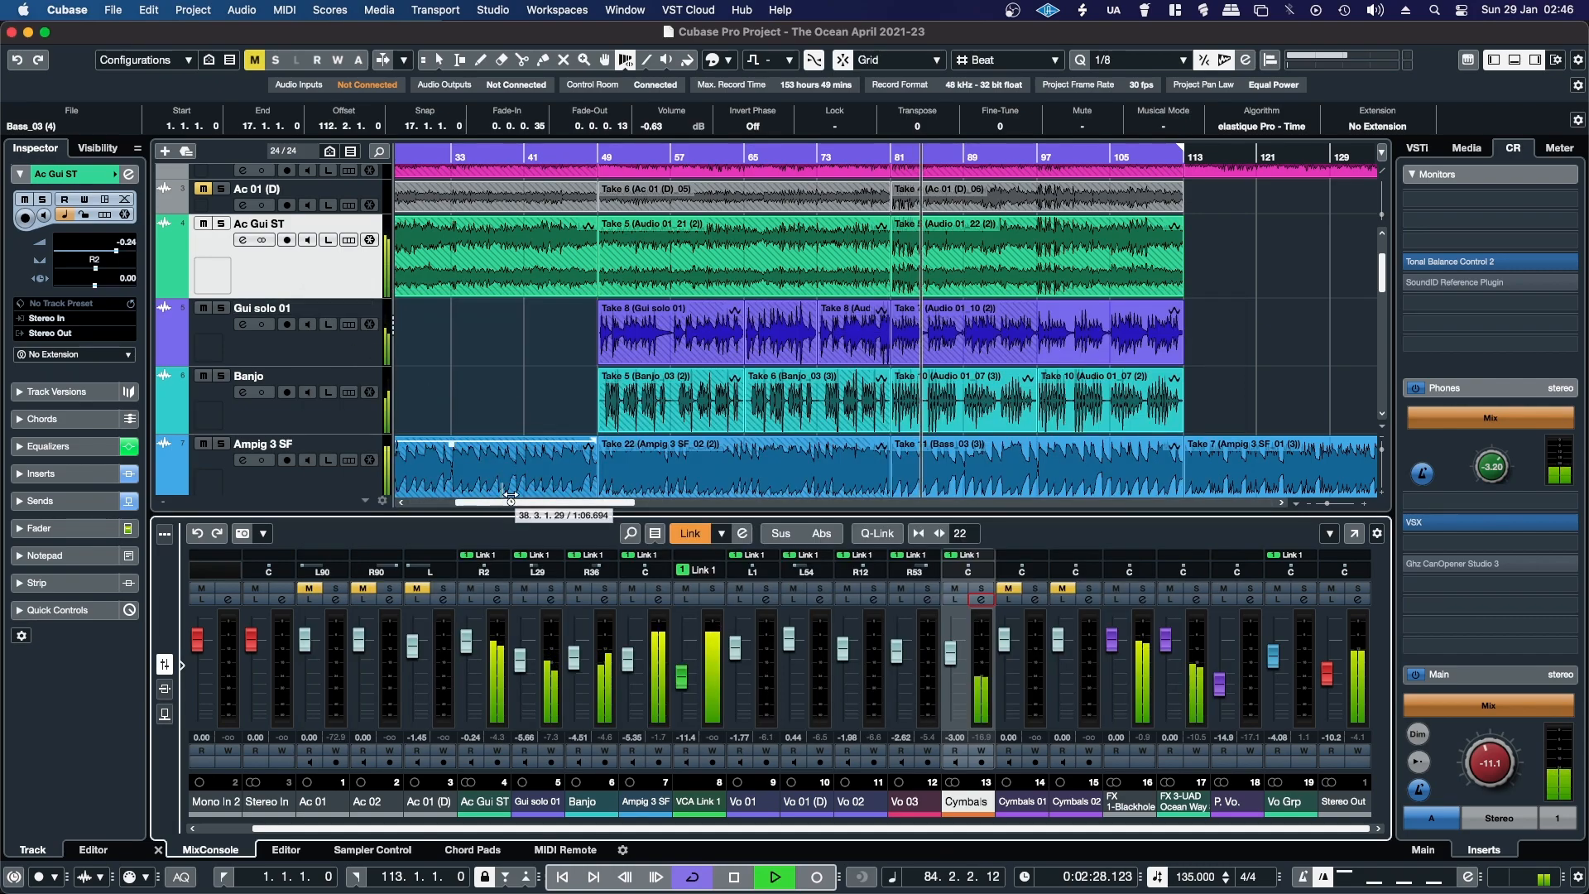
- Move the start of the cycle range to bar 49 and play from there
left_click_drag(507, 502, 445, 505)
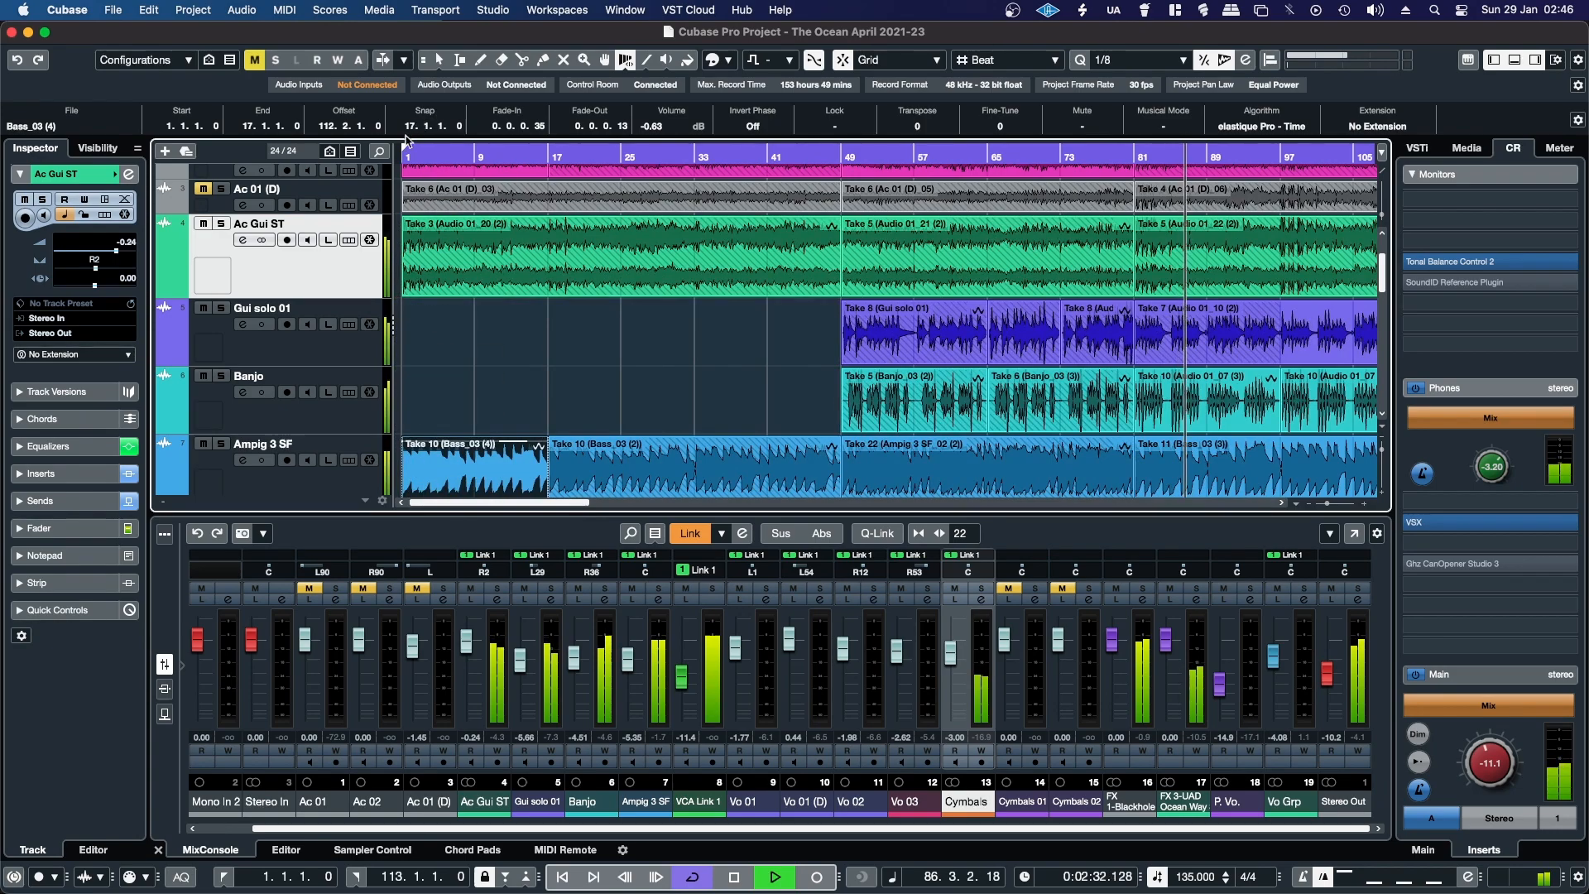
left_click_drag(414, 155, 845, 179)
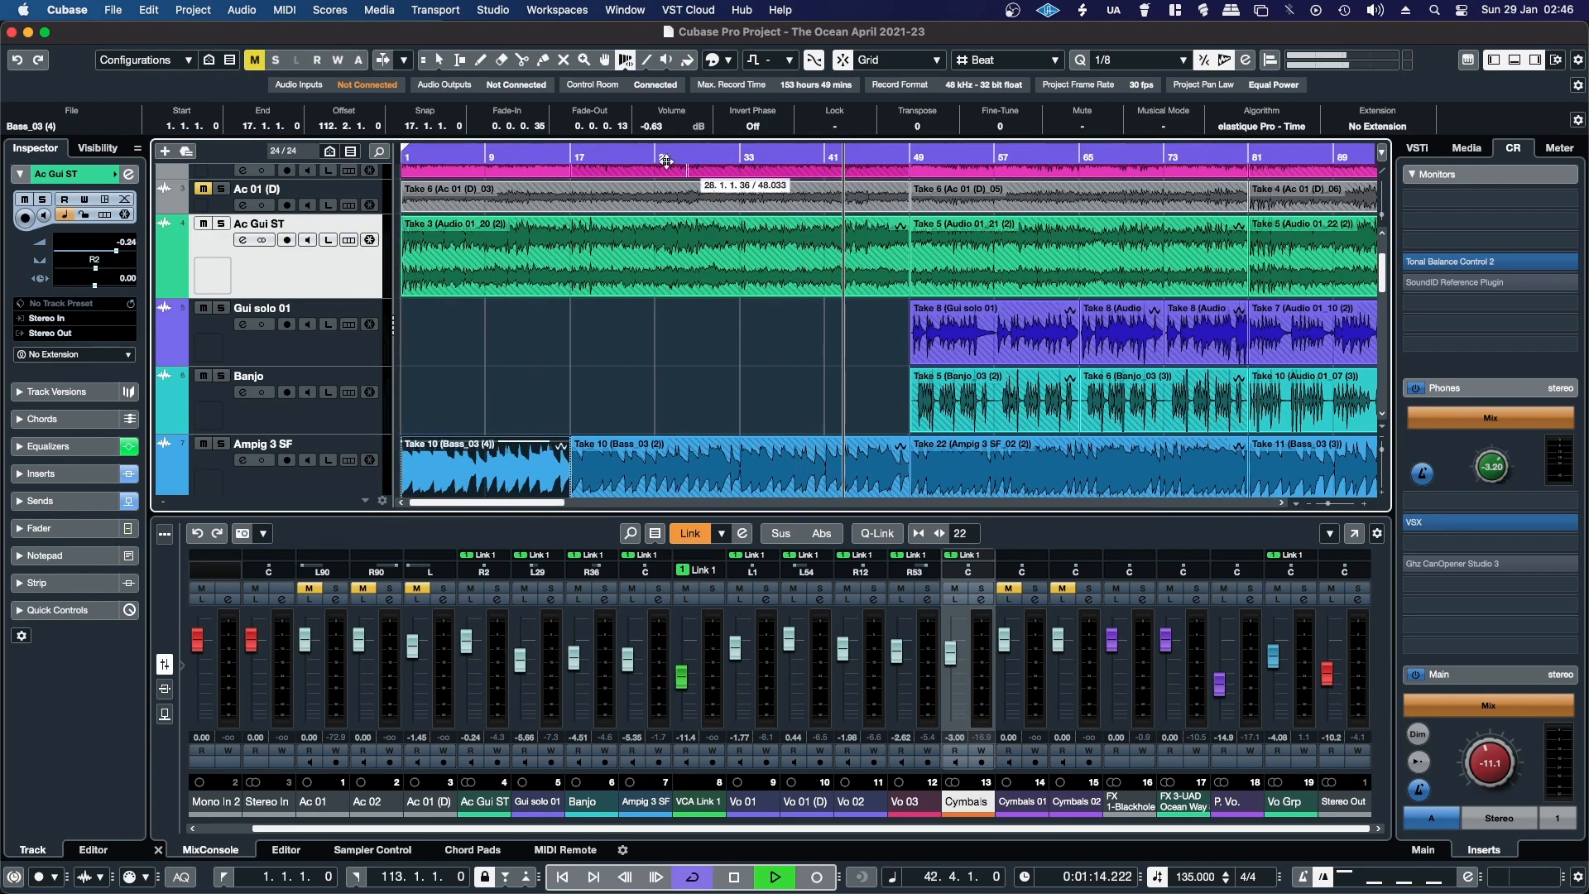
left_click_drag(405, 152, 911, 160)
left_click(912, 155)
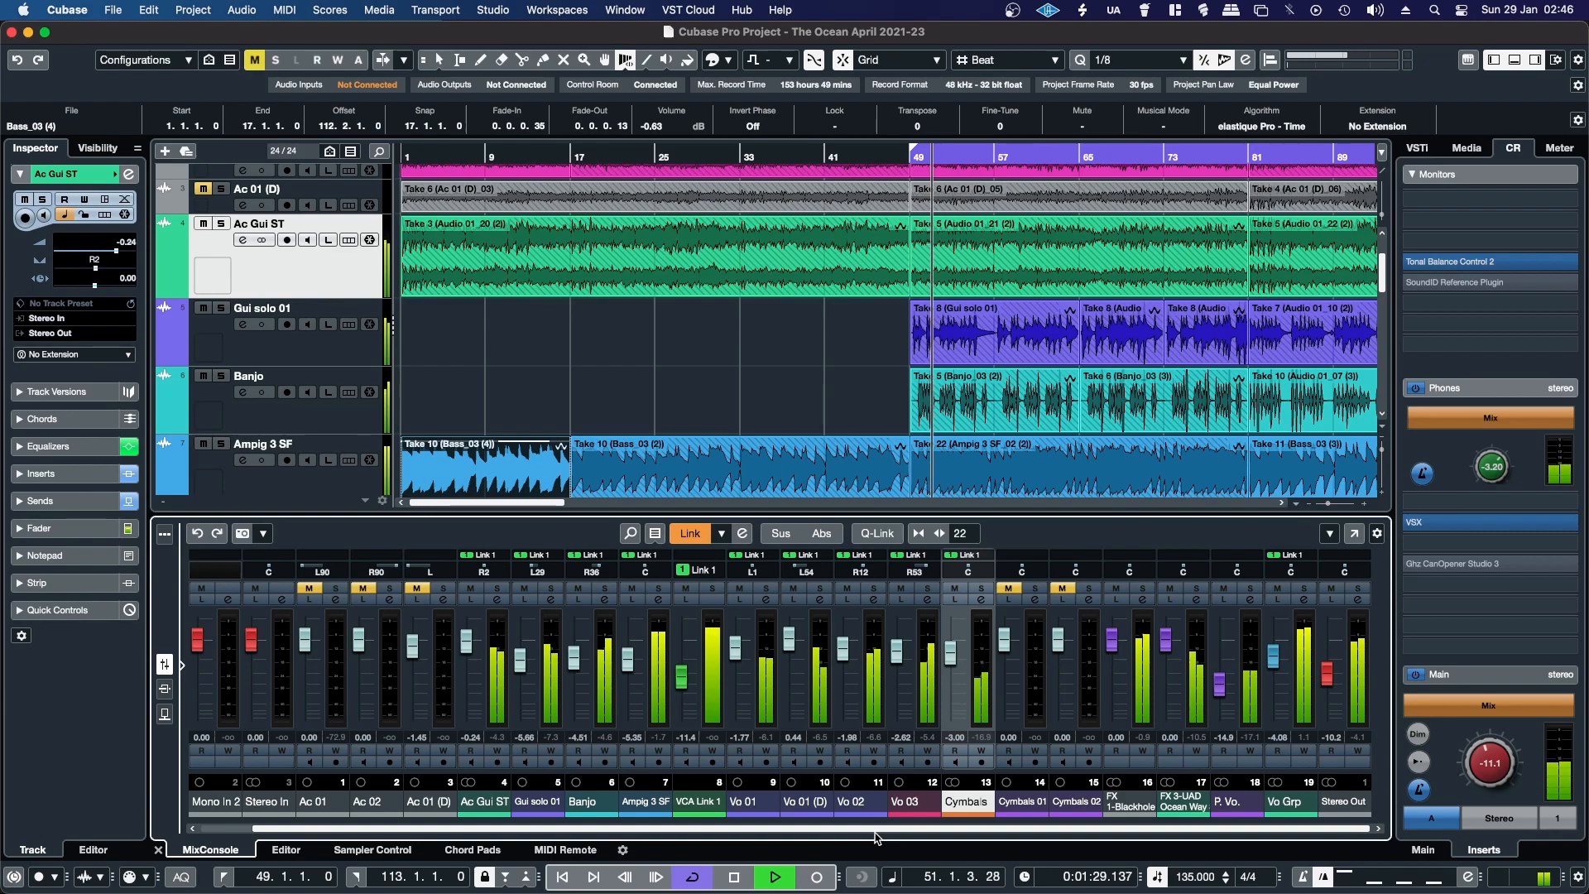
- Open the Banjo channel settings, solo the channel and open its spiff insert
left_click(606, 599)
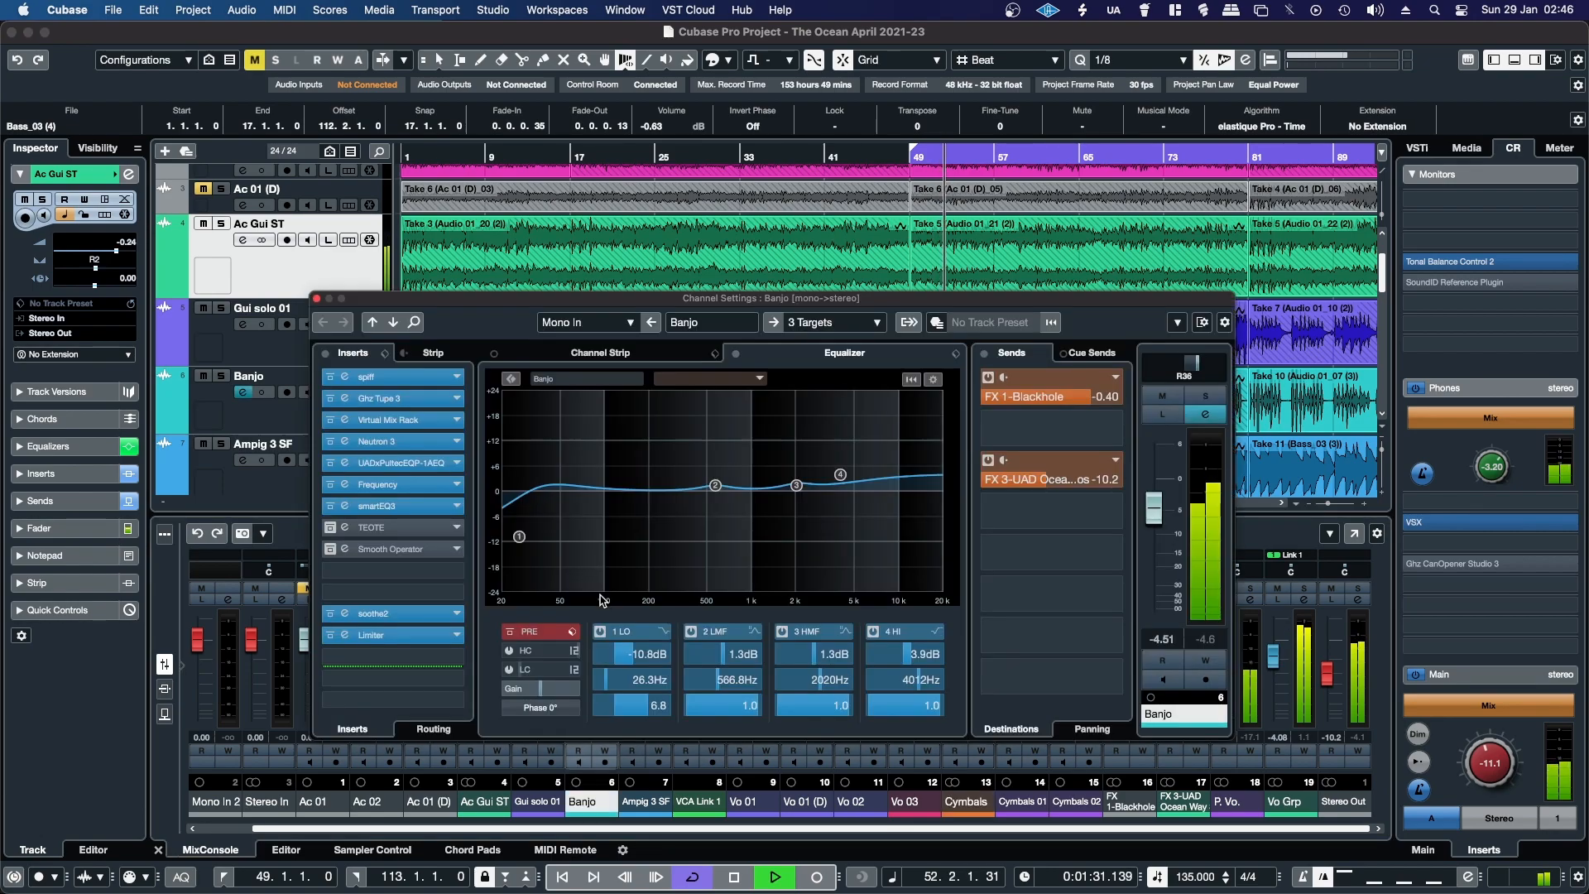
left_click(1205, 395)
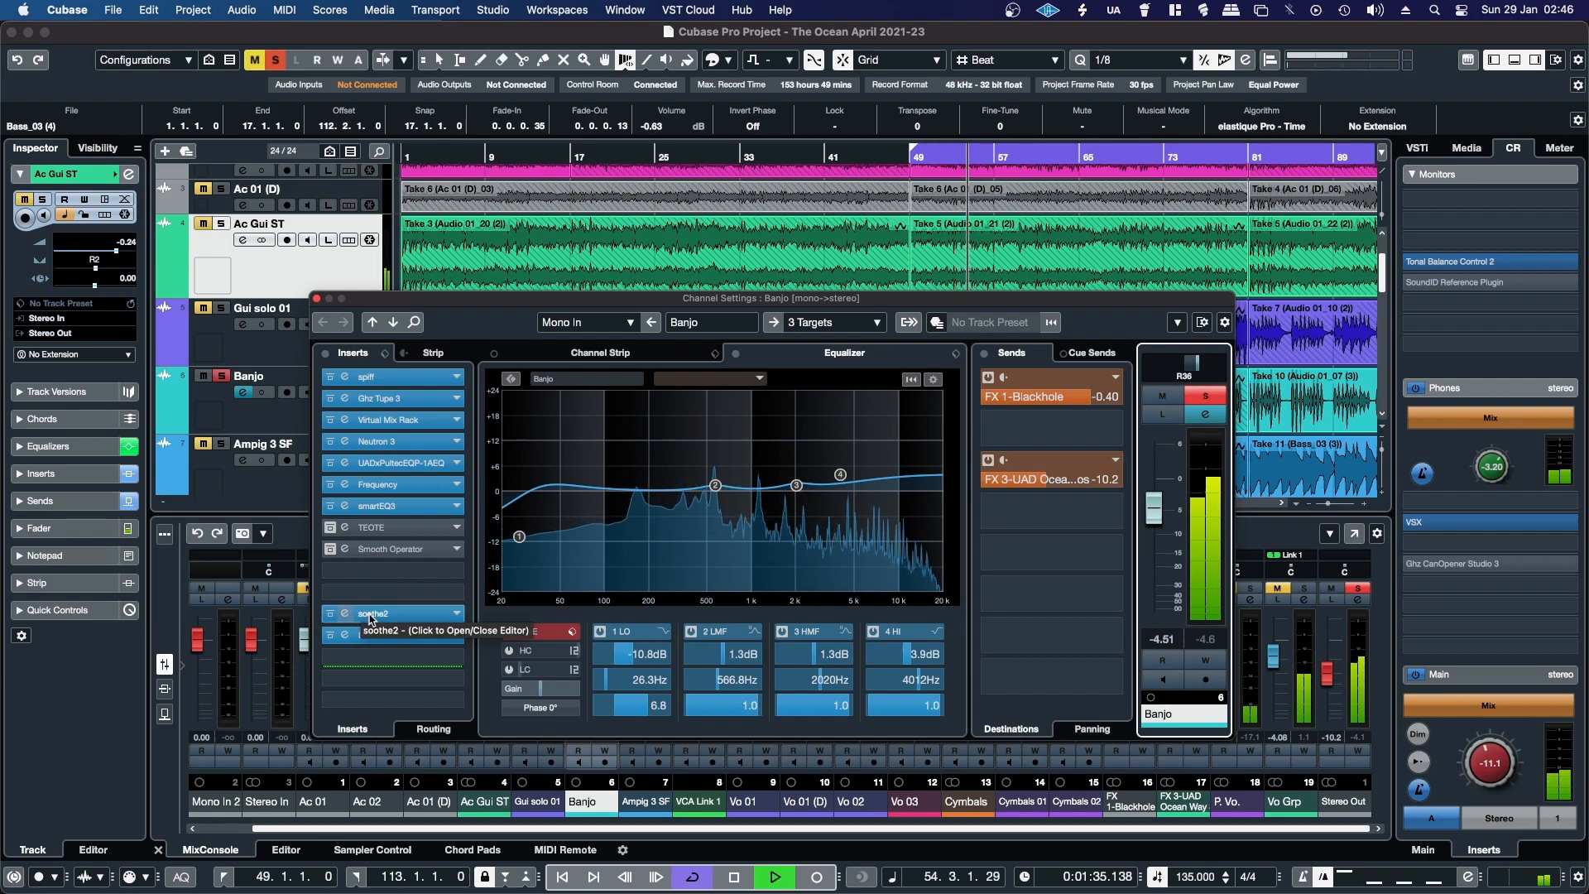
left_click(366, 376)
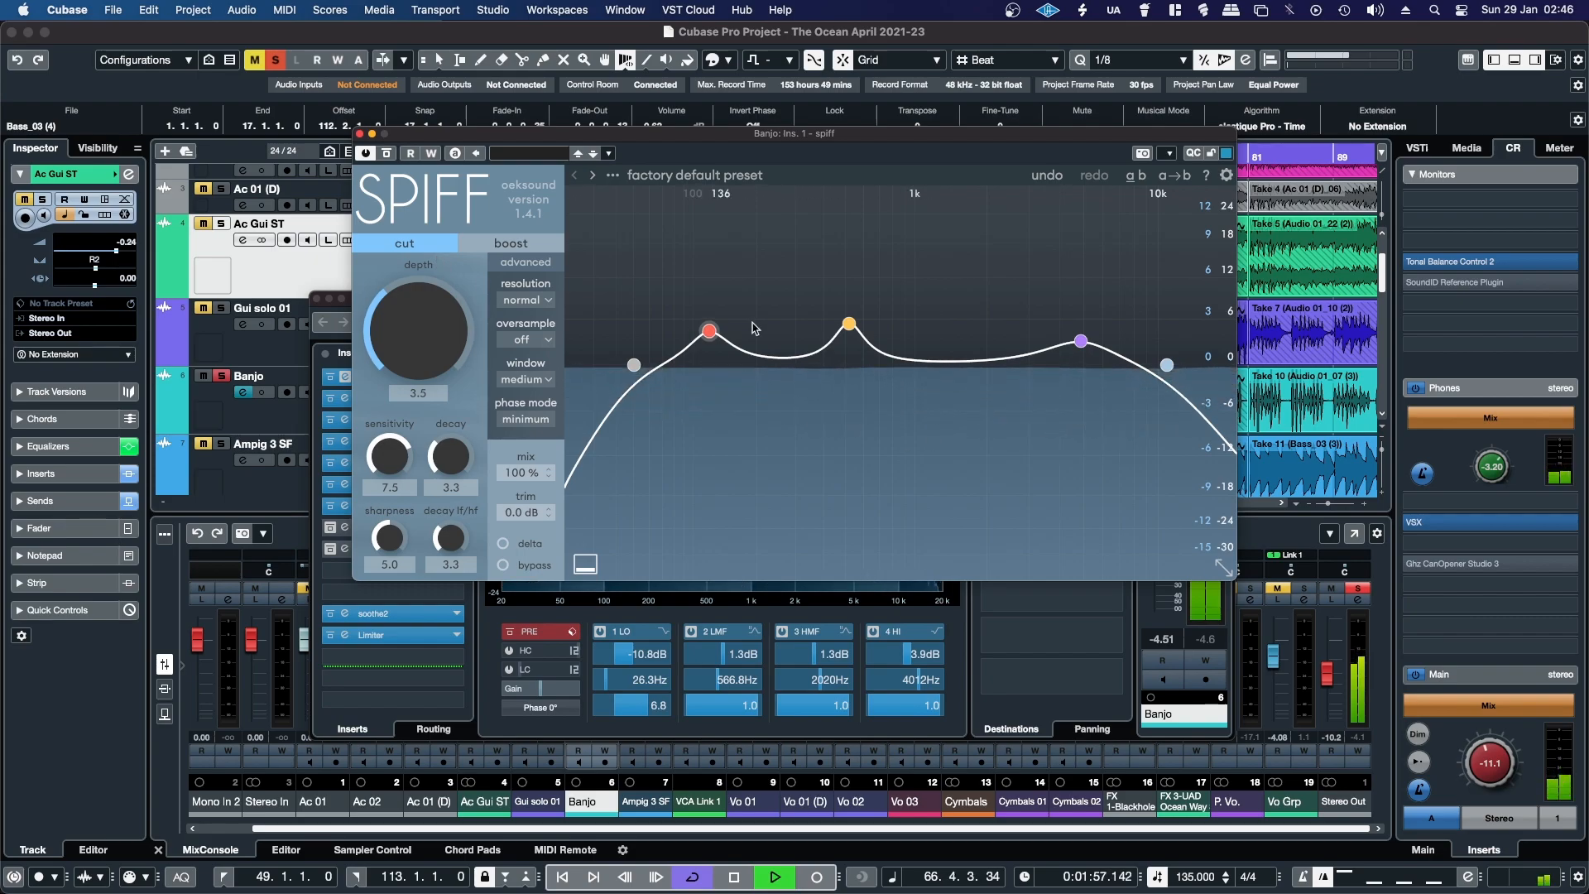
- Set spiff's band 1 to 132 Hz at 4.4 dB and band 2 to 548 Hz at 4.7 dB, and close the plug-in
left_click_drag(708, 334, 715, 335)
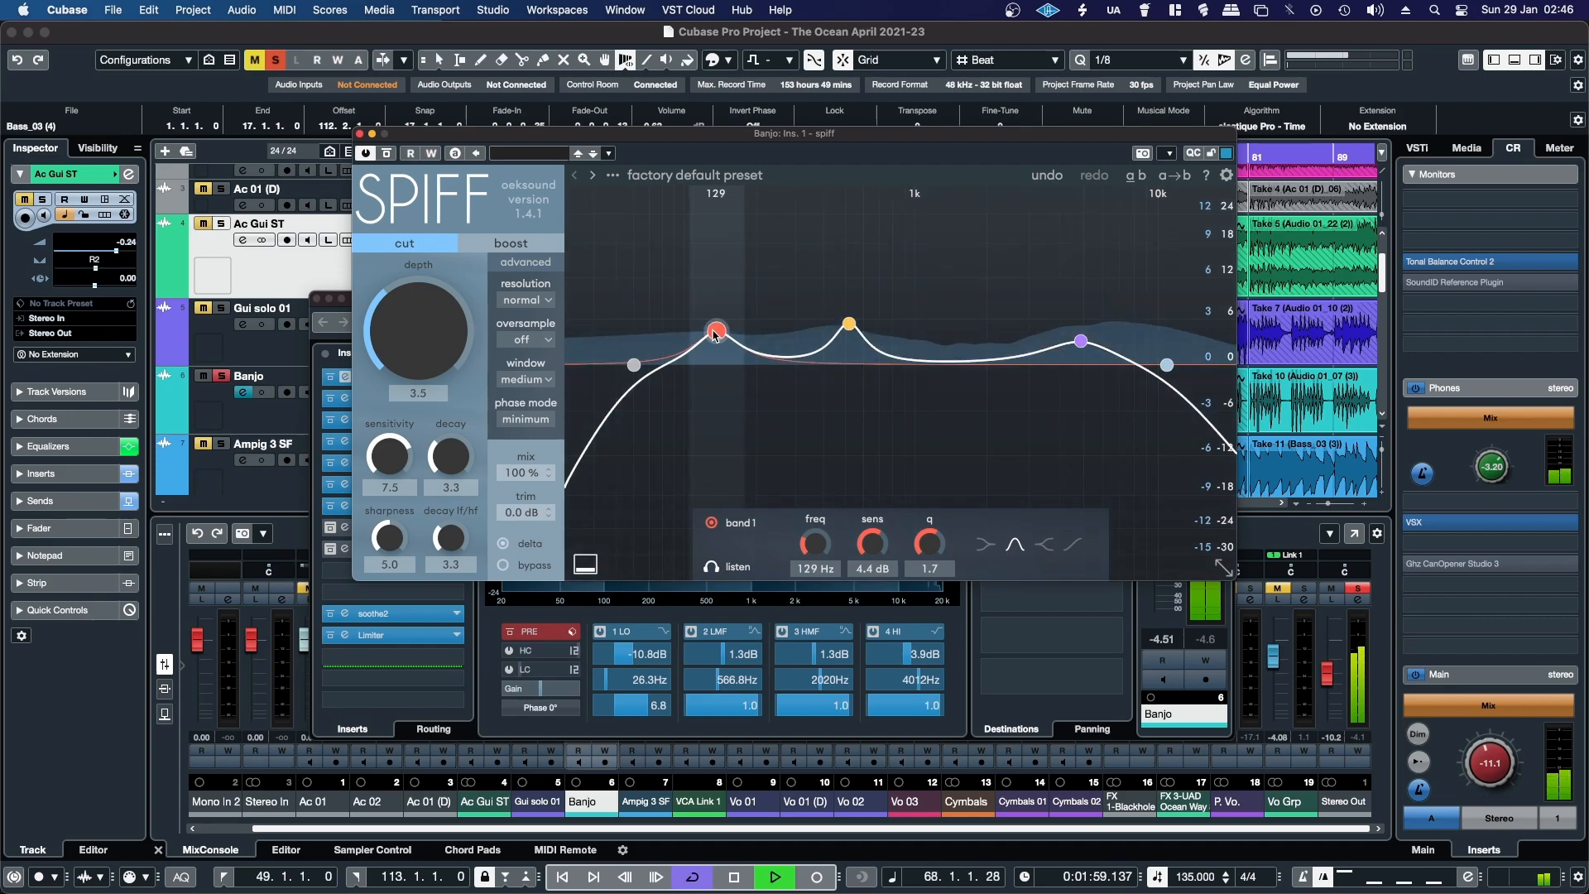
left_click(850, 325)
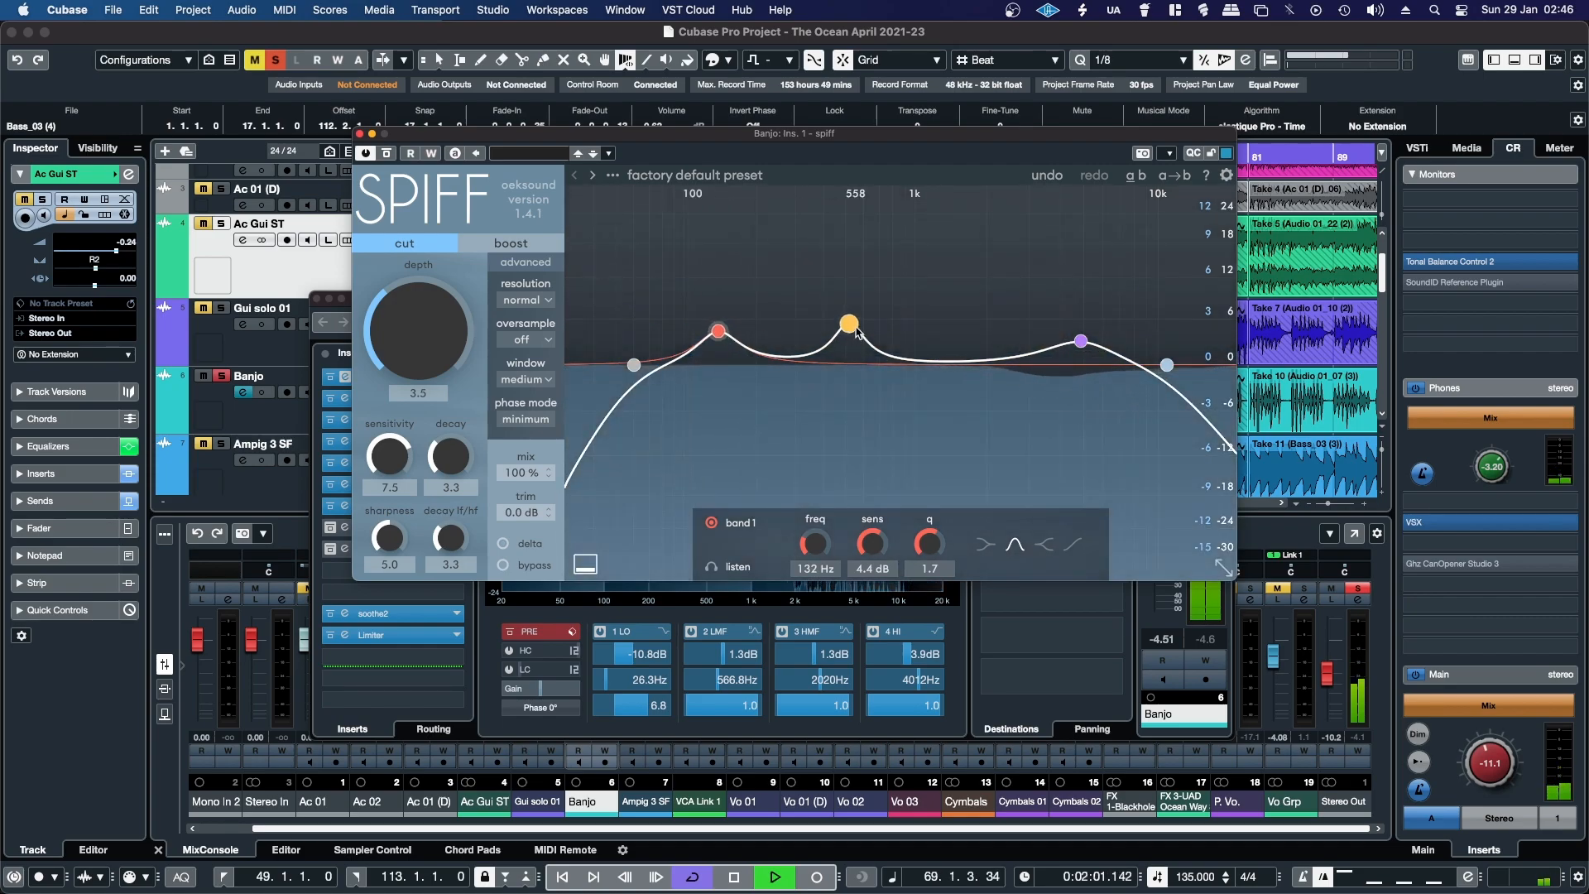
left_click_drag(855, 332, 857, 335)
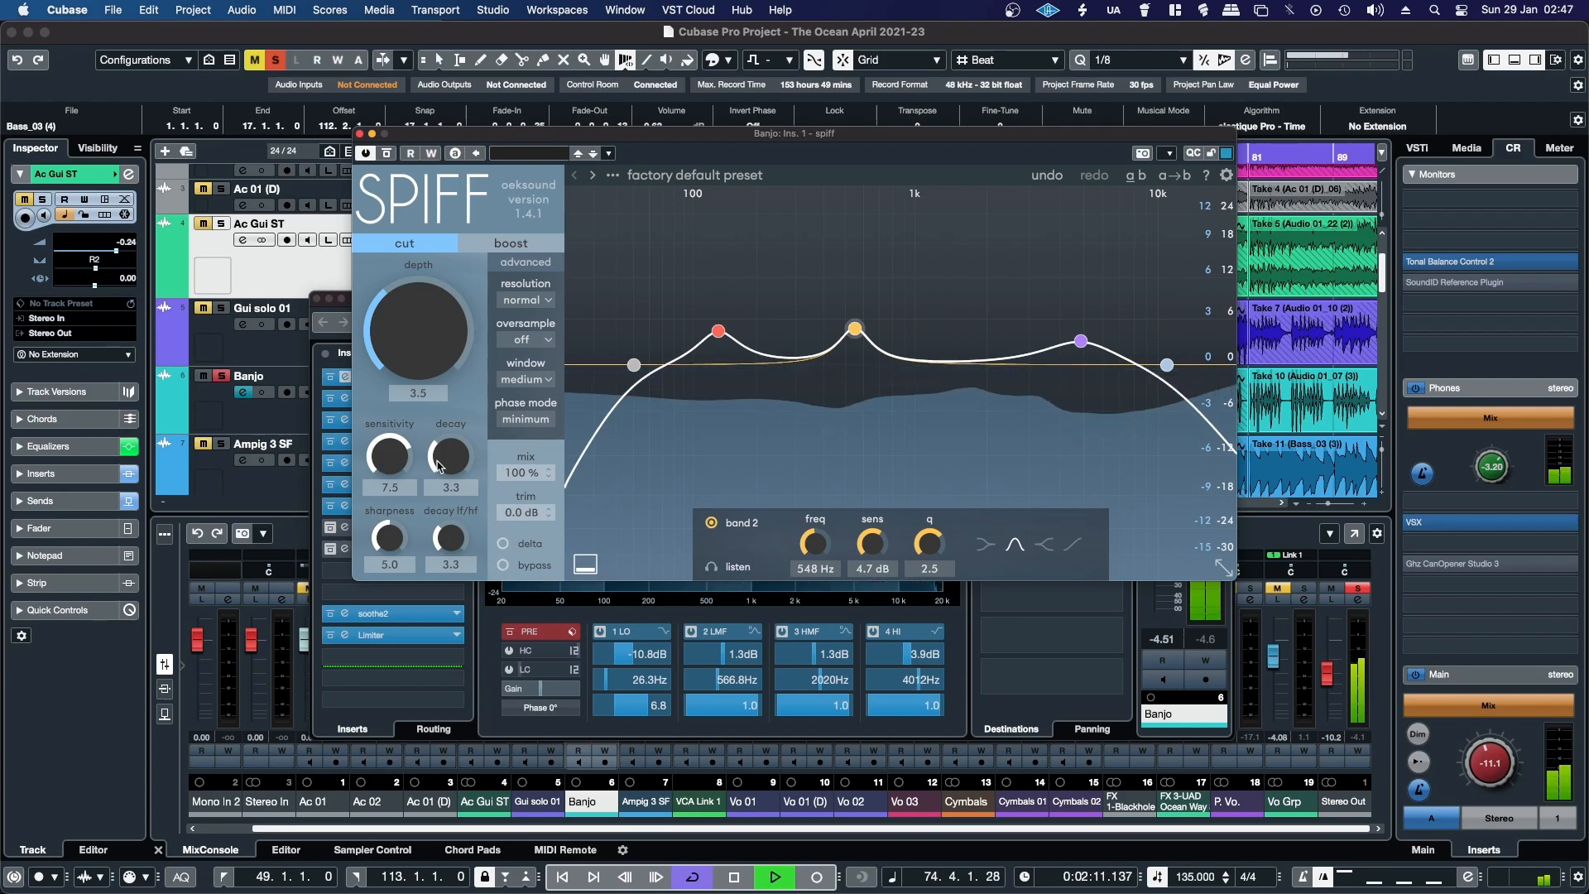
left_click(360, 133)
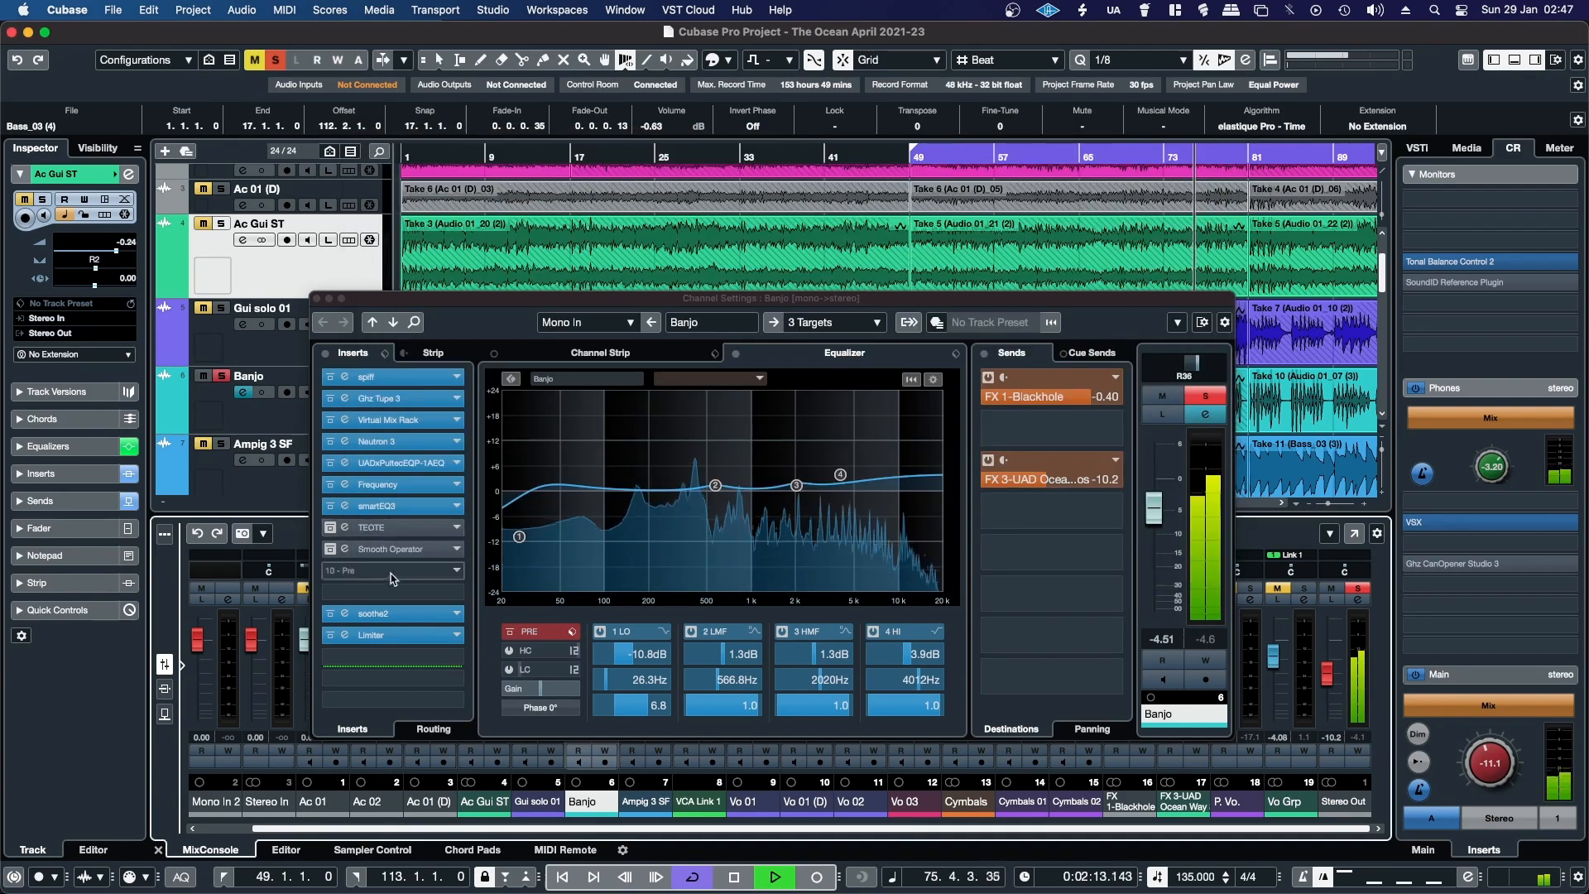
- Open the soothe2 insert on Banjo and audition its delta signal
left_click(392, 616)
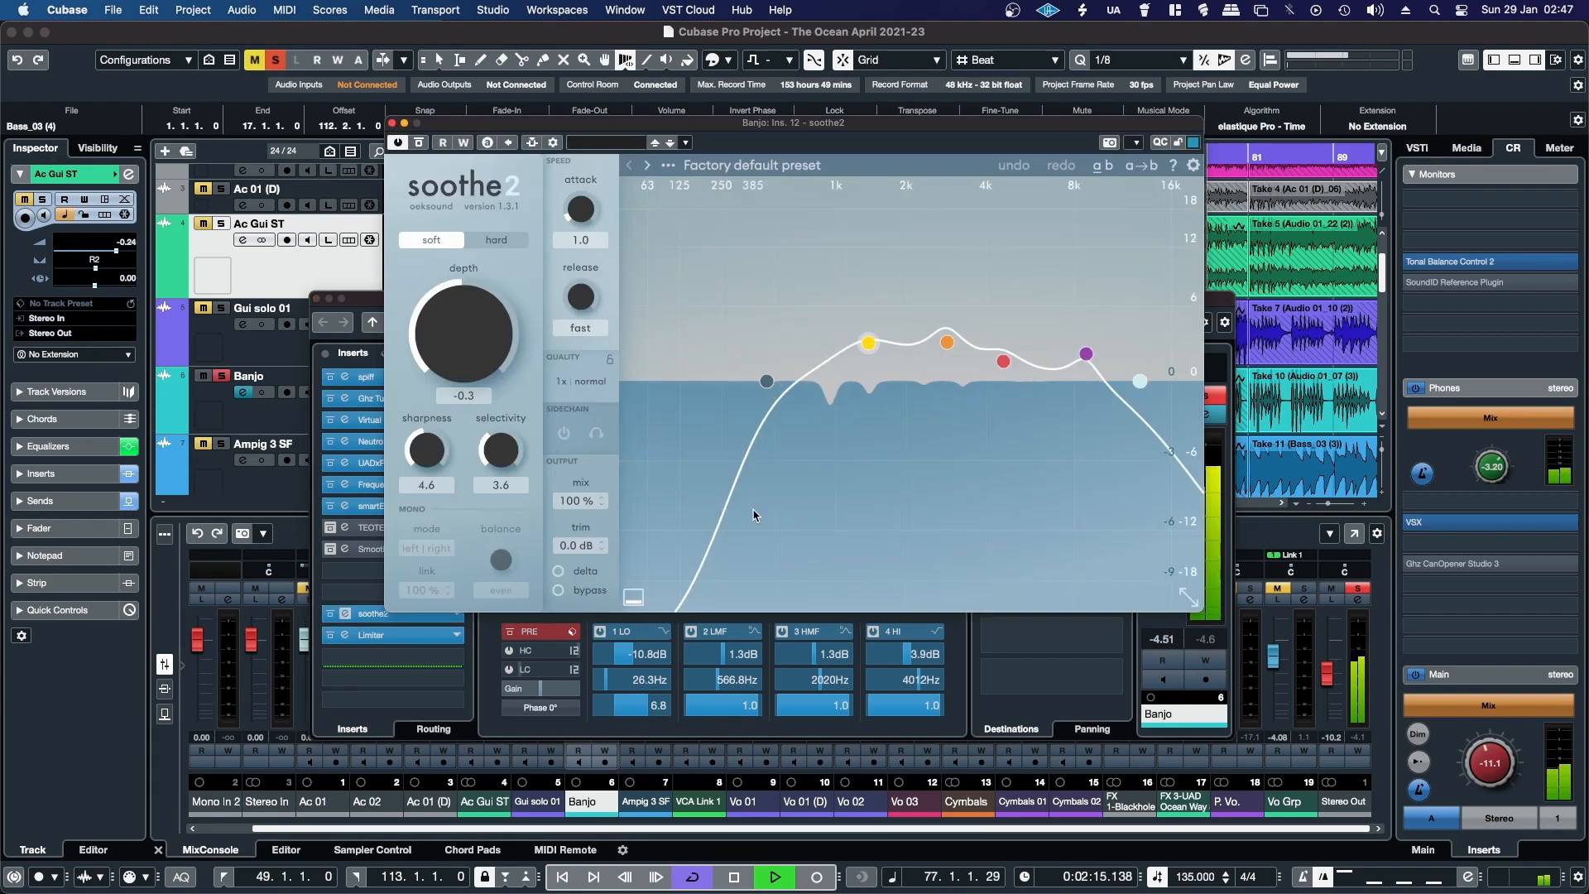
left_click(559, 571)
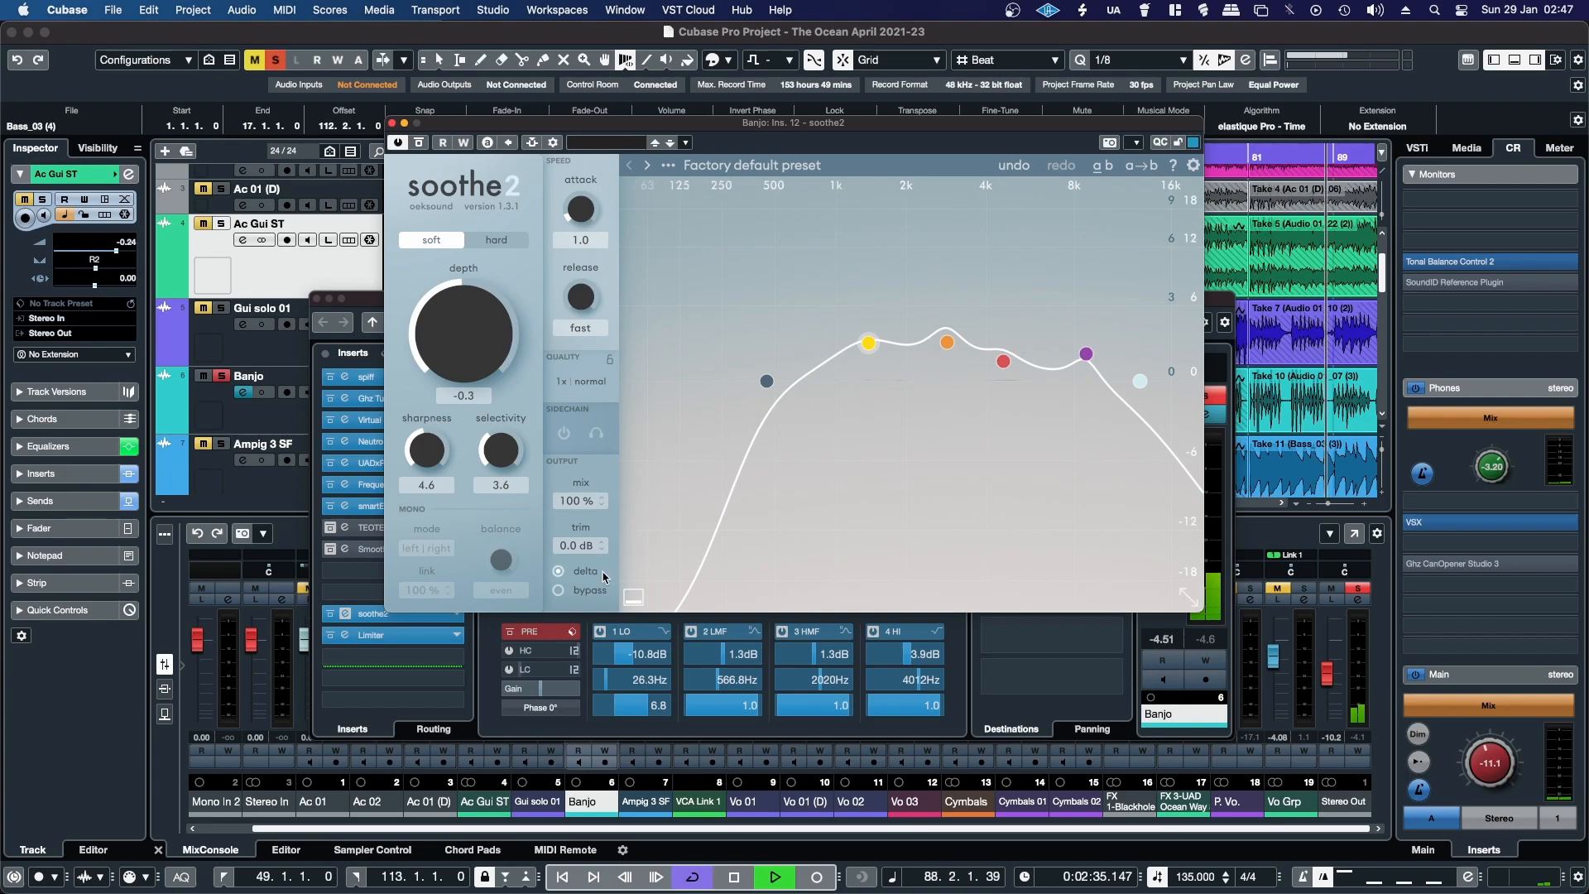
- Set the depth of soothe2 on Banjo to -2.1 with delta off, and close and unsolo the channel
left_click(563, 575)
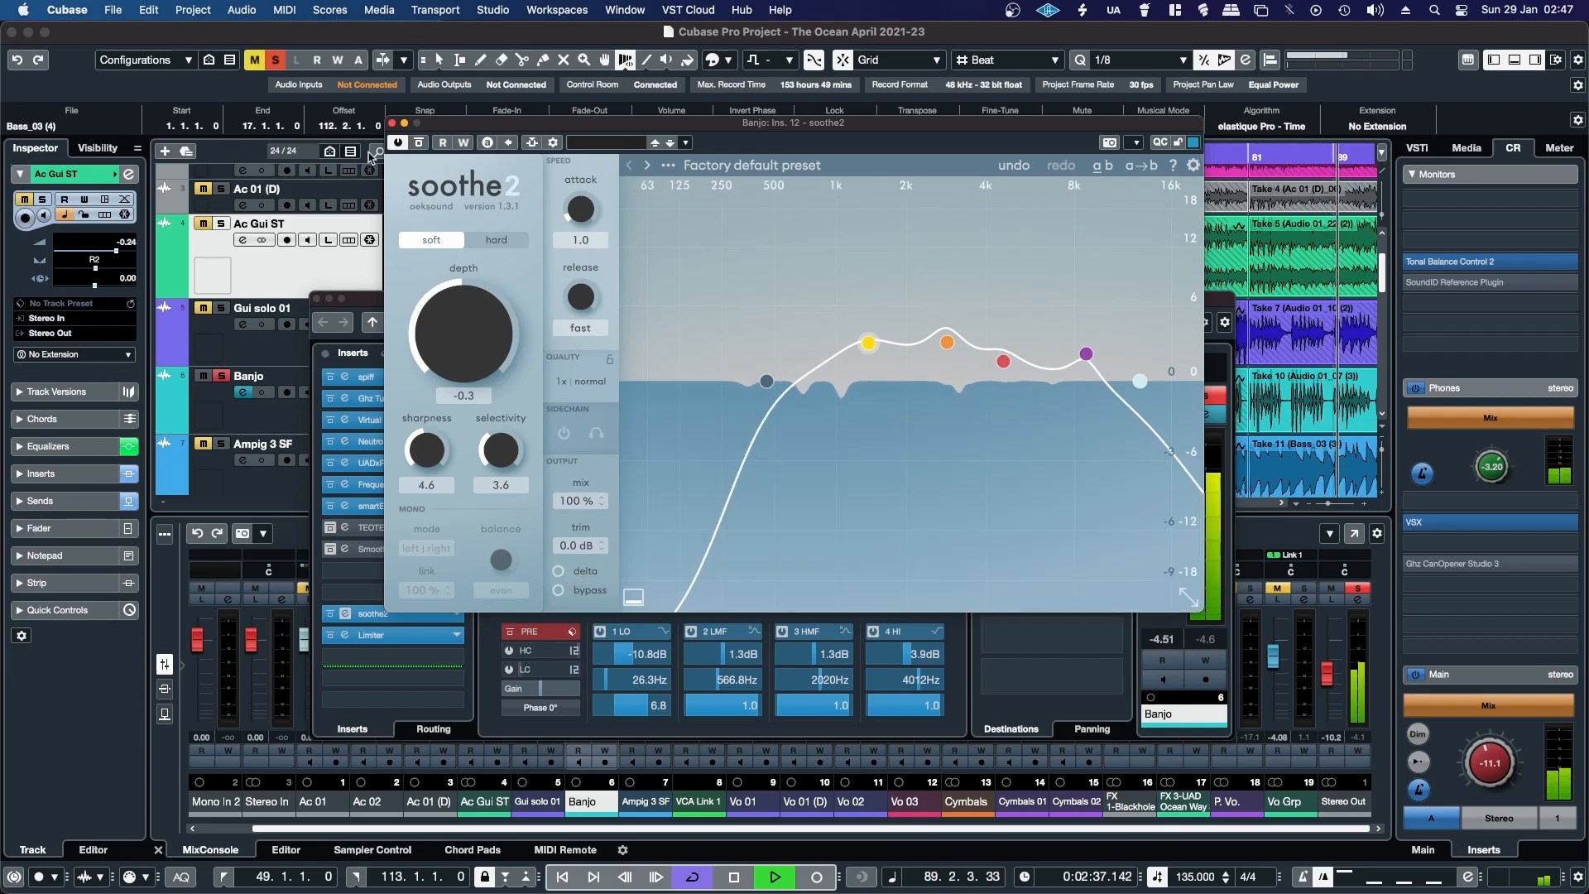
left_click_drag(453, 313, 454, 327)
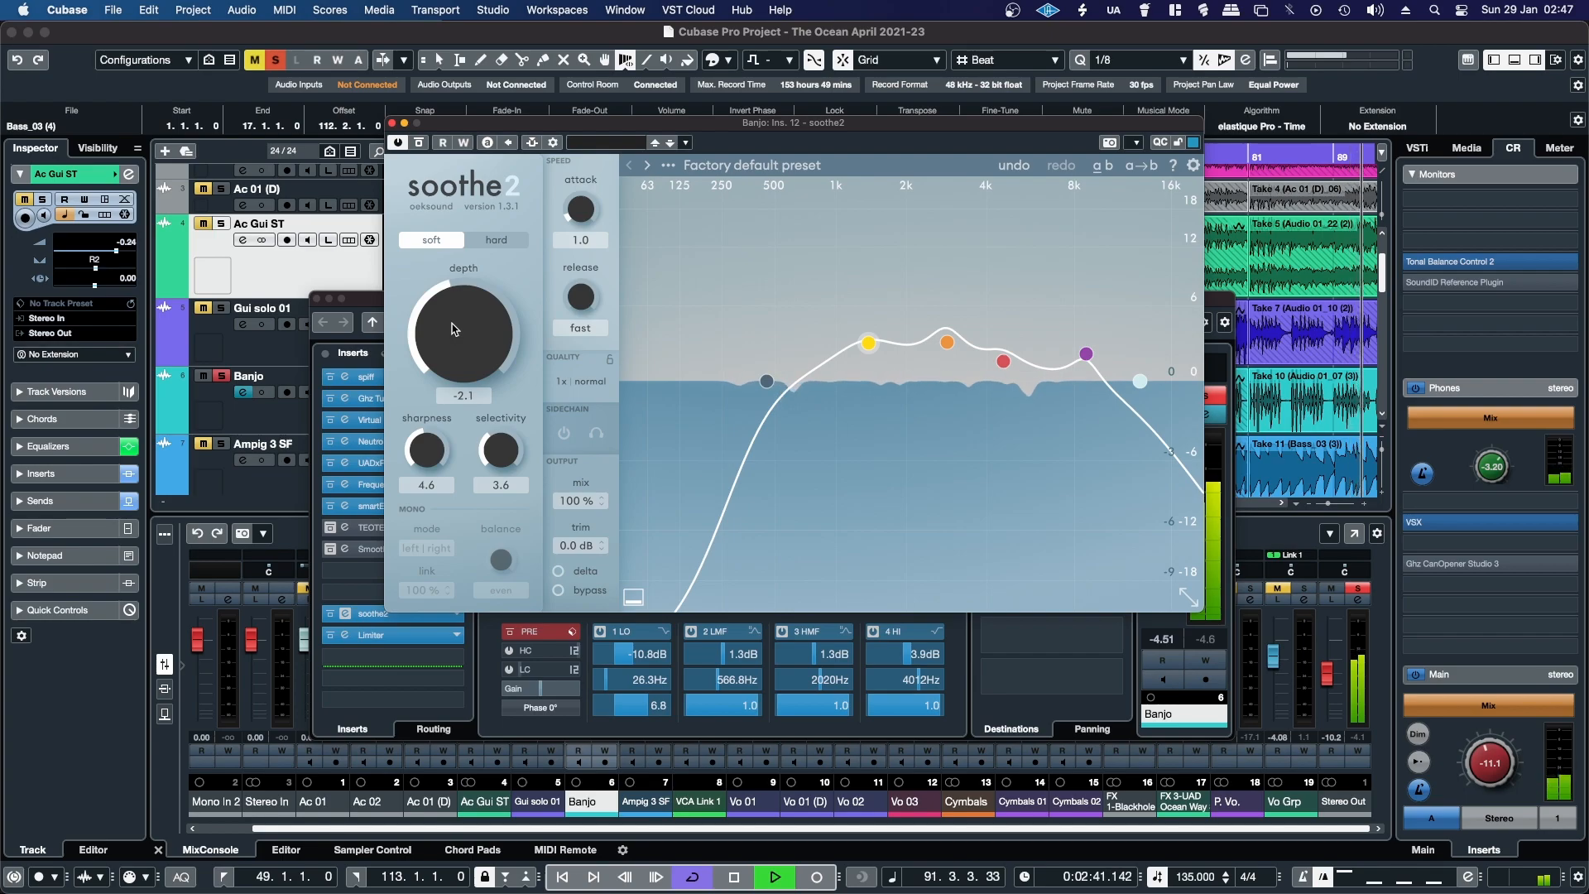
left_click(392, 122)
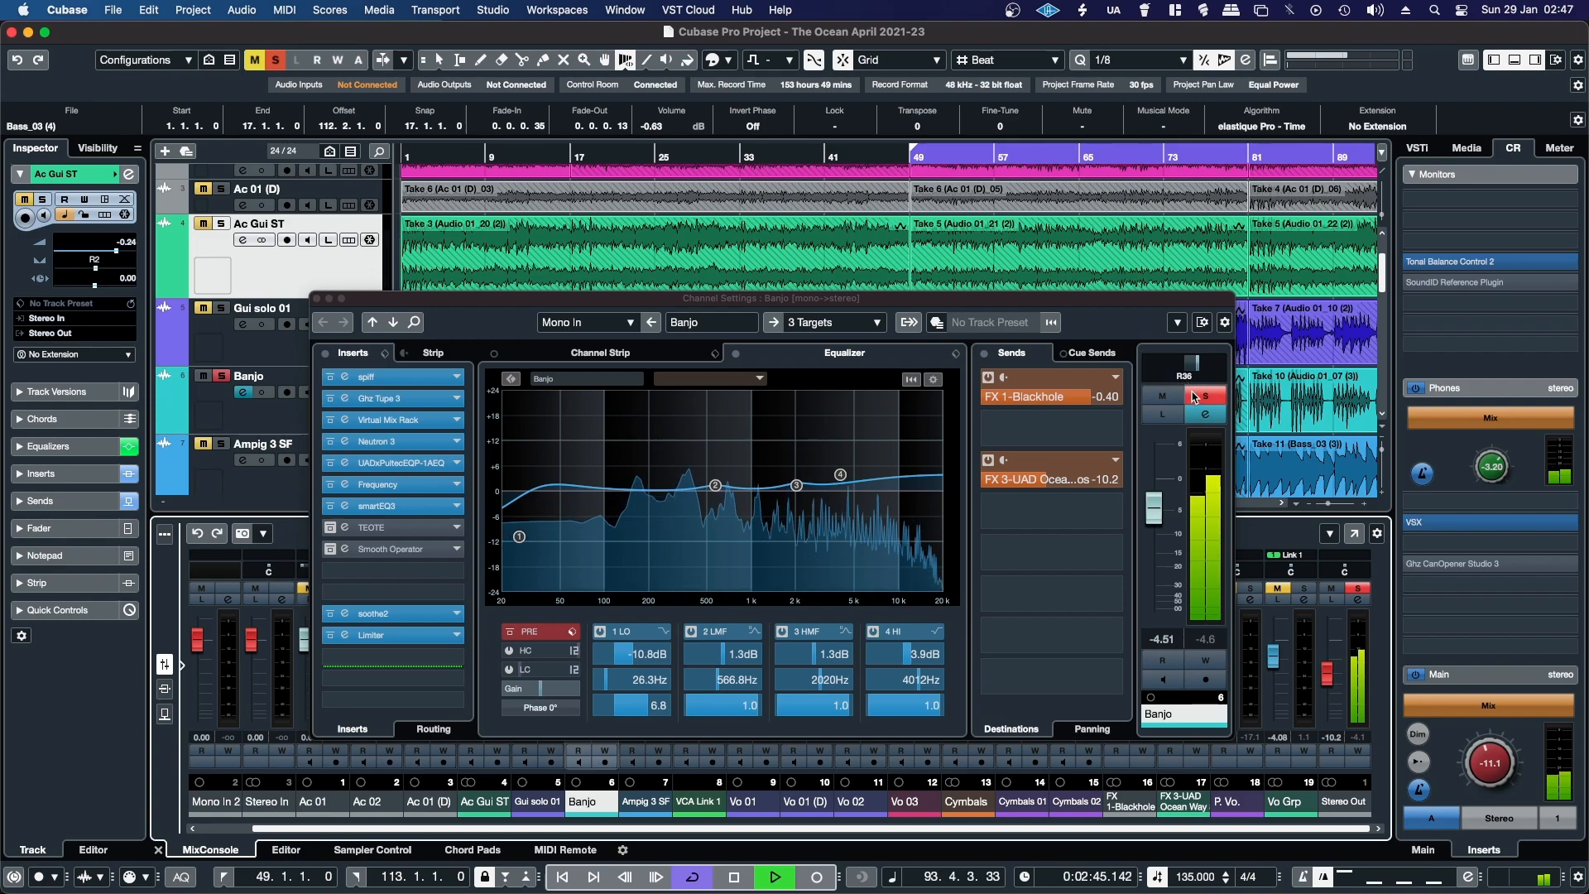
left_click(1205, 395)
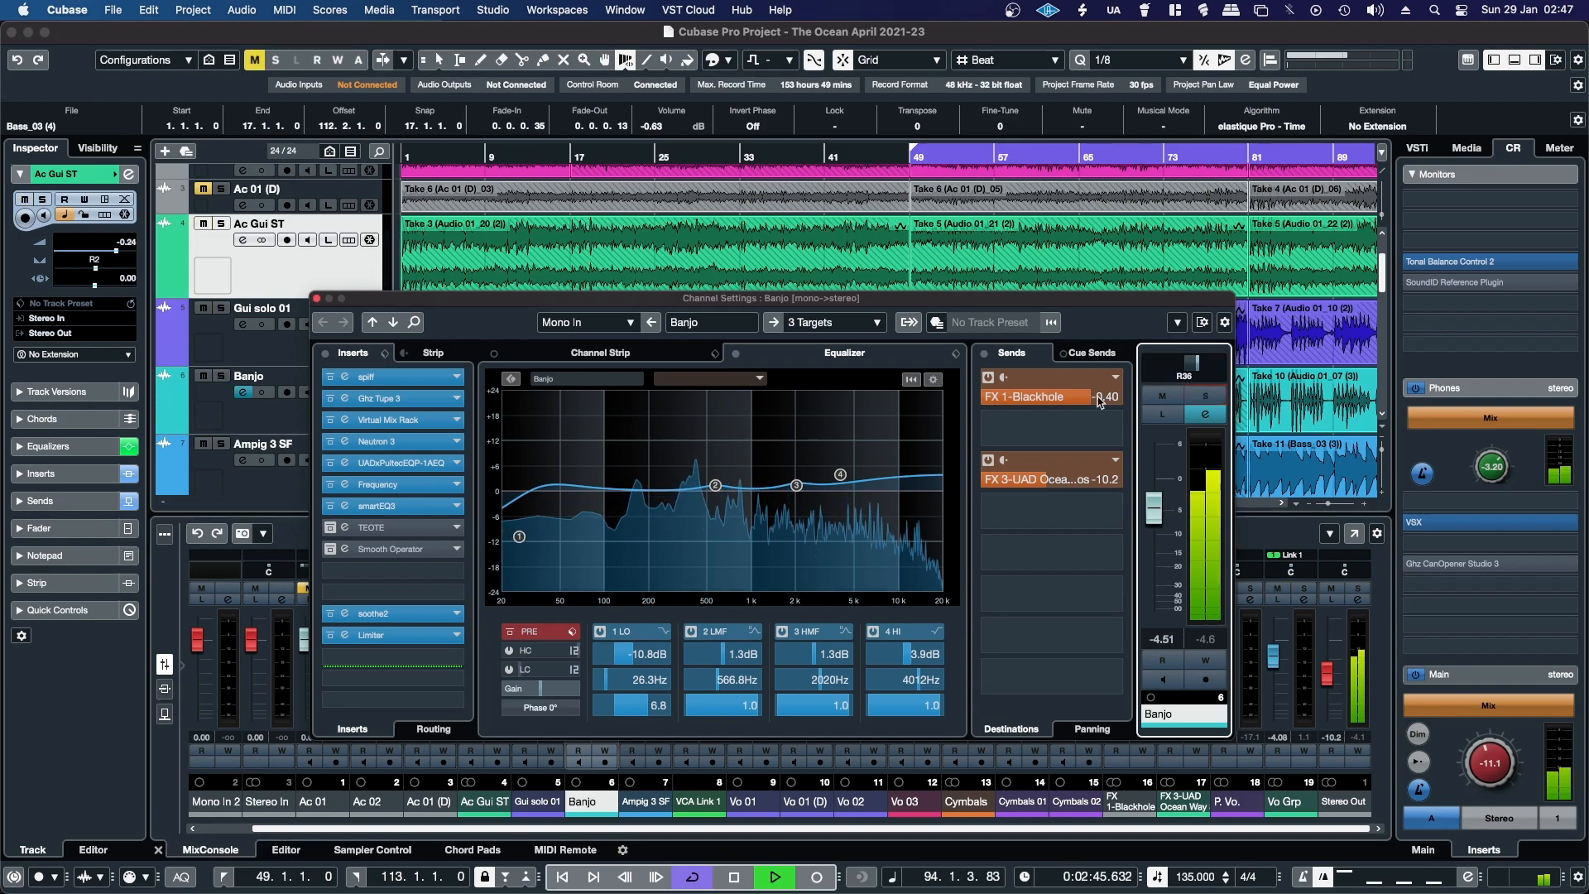
left_click(315, 298)
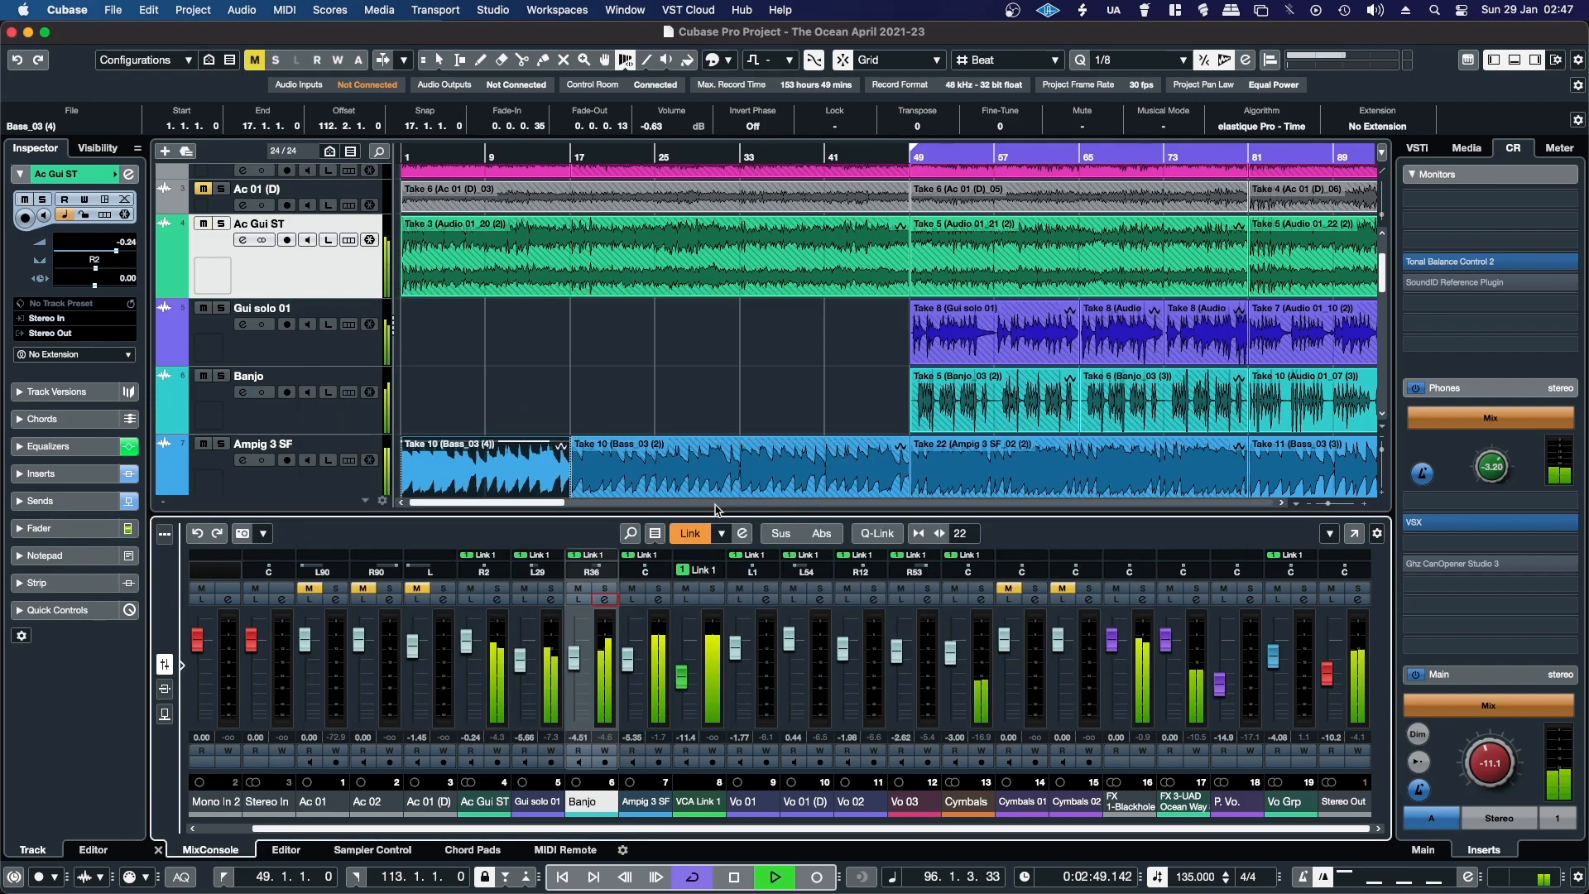
- Solo Gui solo 01, open its channel settings and soothe2 insert, and audition the delta signal
left_click(551, 587)
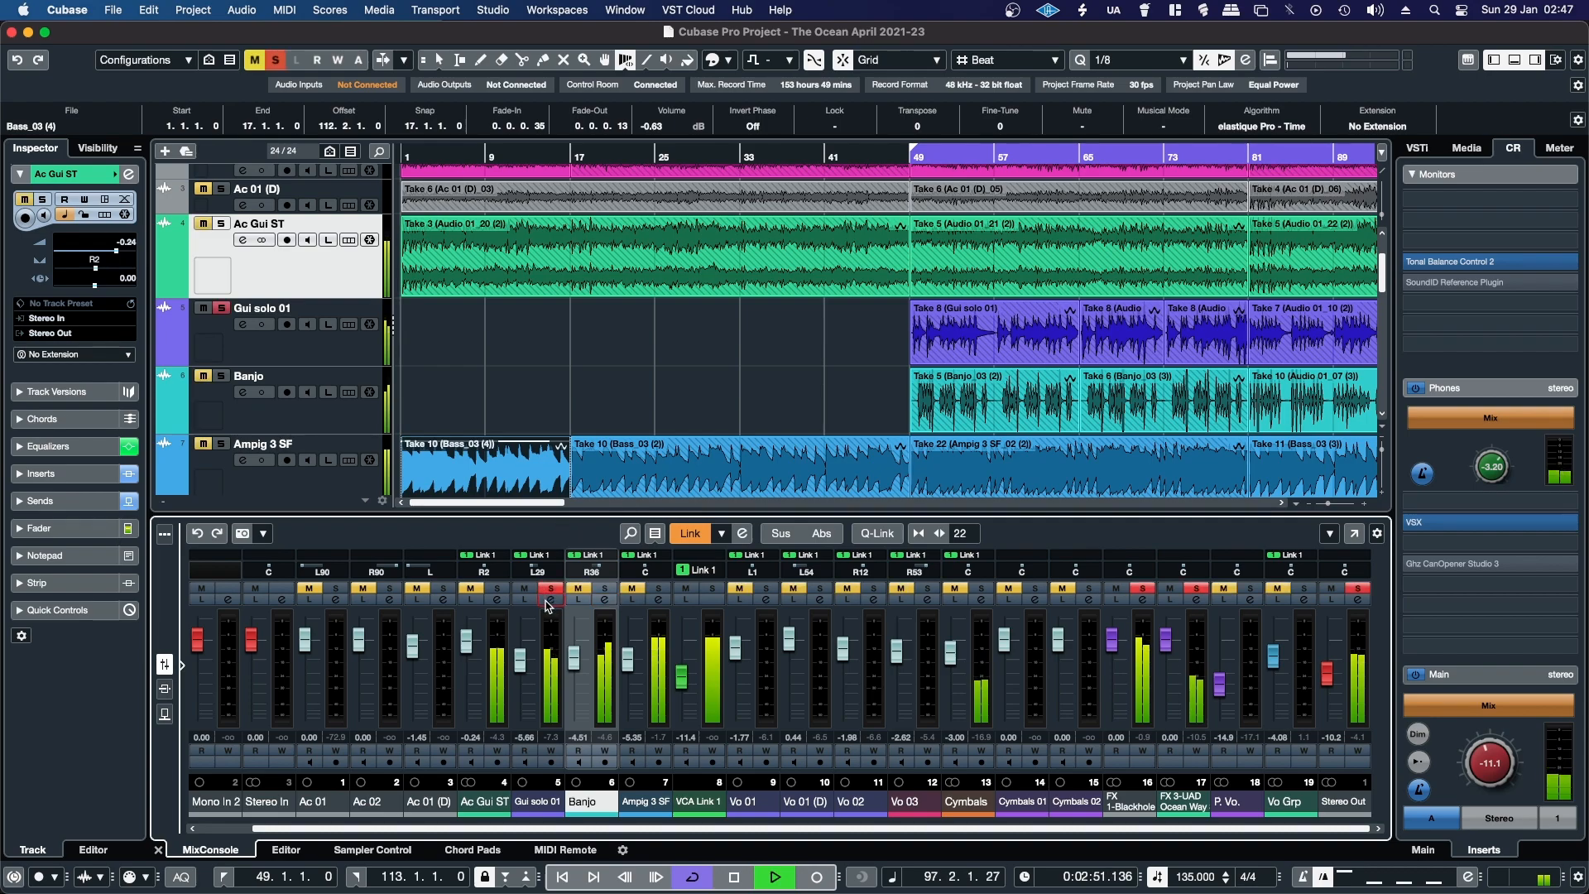
left_click(551, 599)
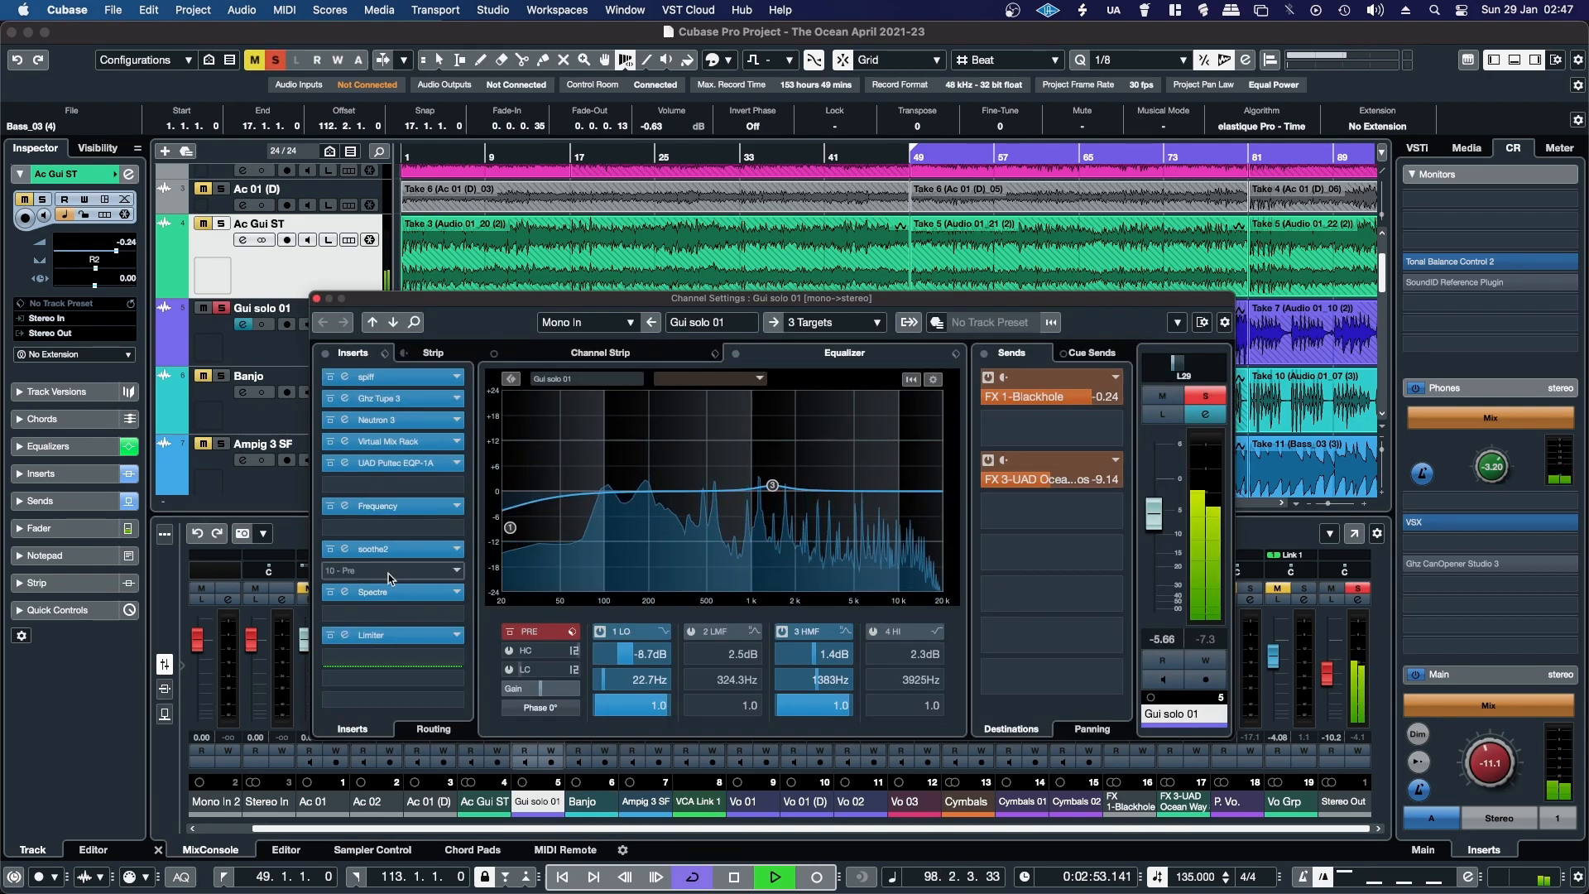
left_click(389, 549)
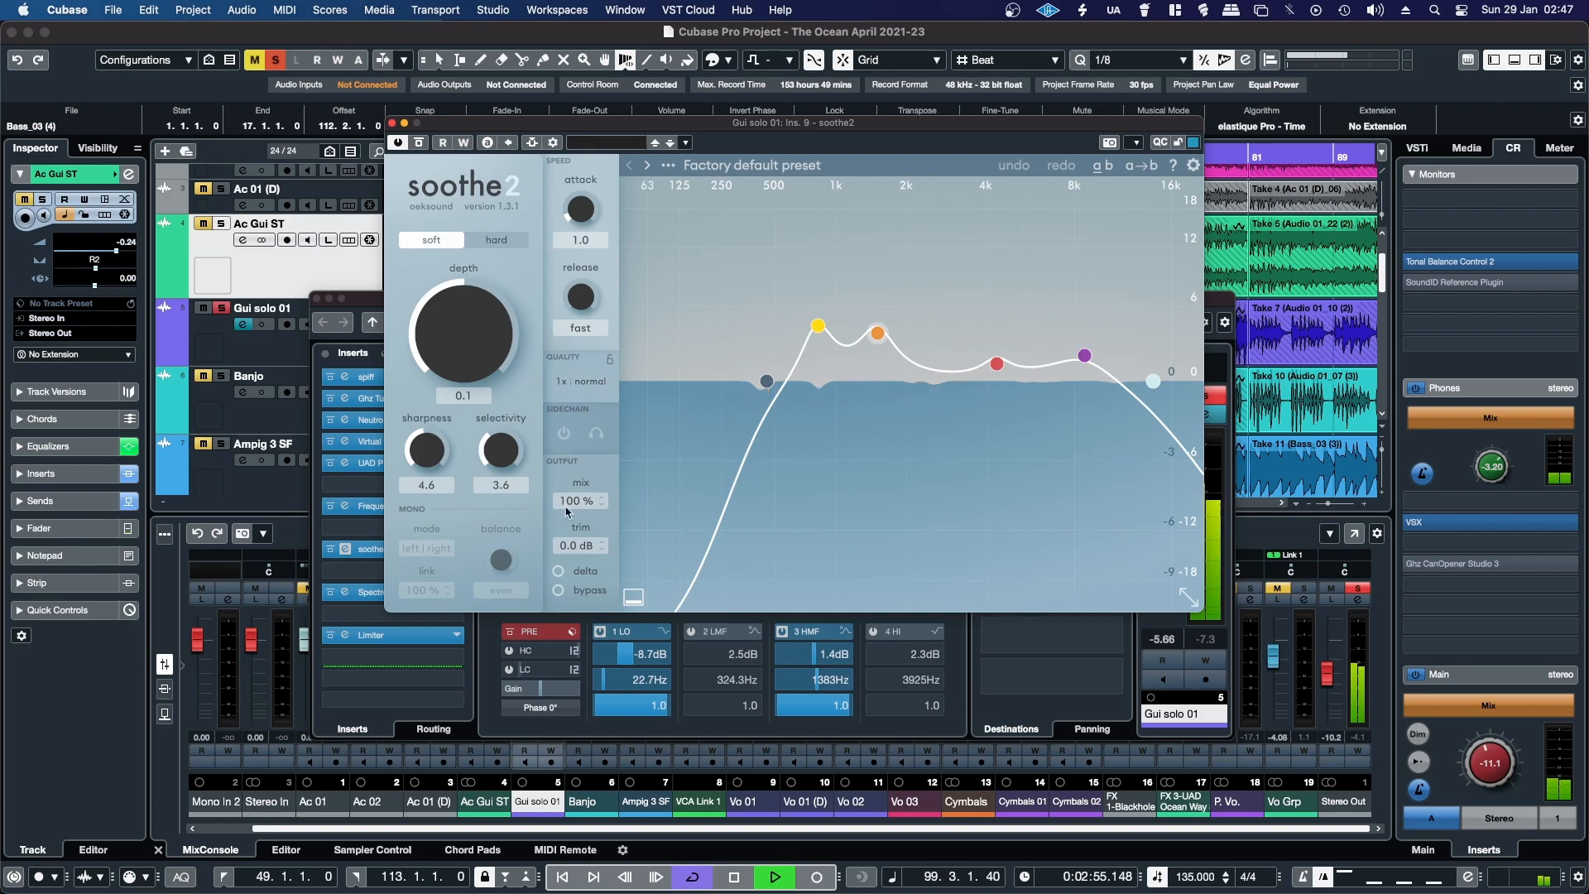
left_click(559, 580)
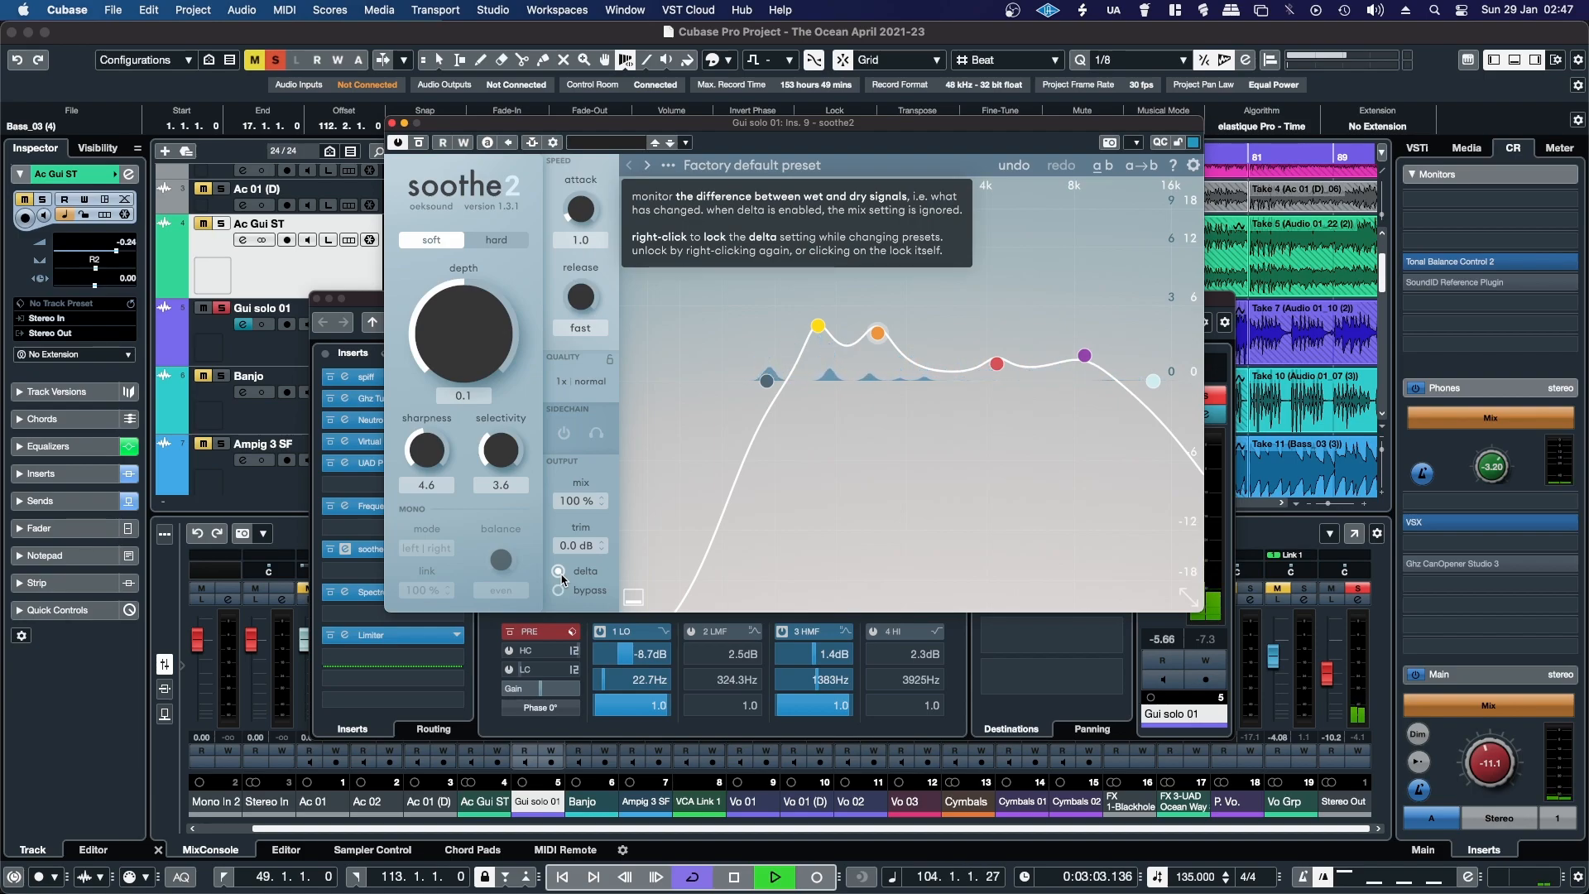
left_click(562, 572)
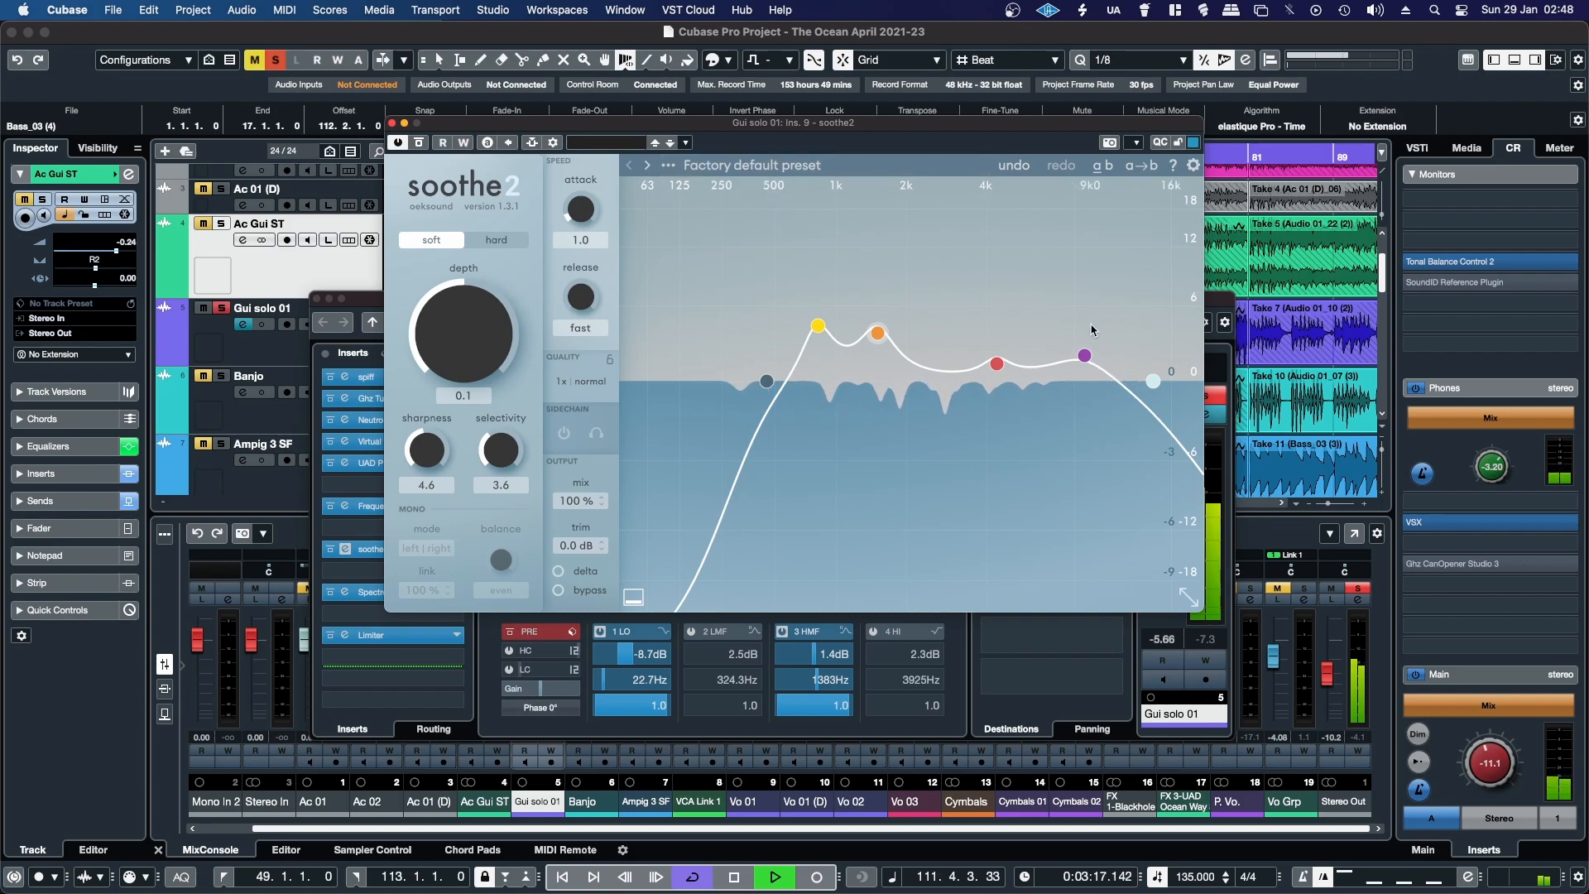
- Set soothe2's band 2 to 1.5 kHz at 3.5 dB and band 3 to 4.3 kHz at 1.7 dB, and close and unsolo Gui solo 01
mouse_move(877, 344)
left_mouse_down()
mouse_move(895, 346)
mouse_move(880, 347)
left_mouse_up()
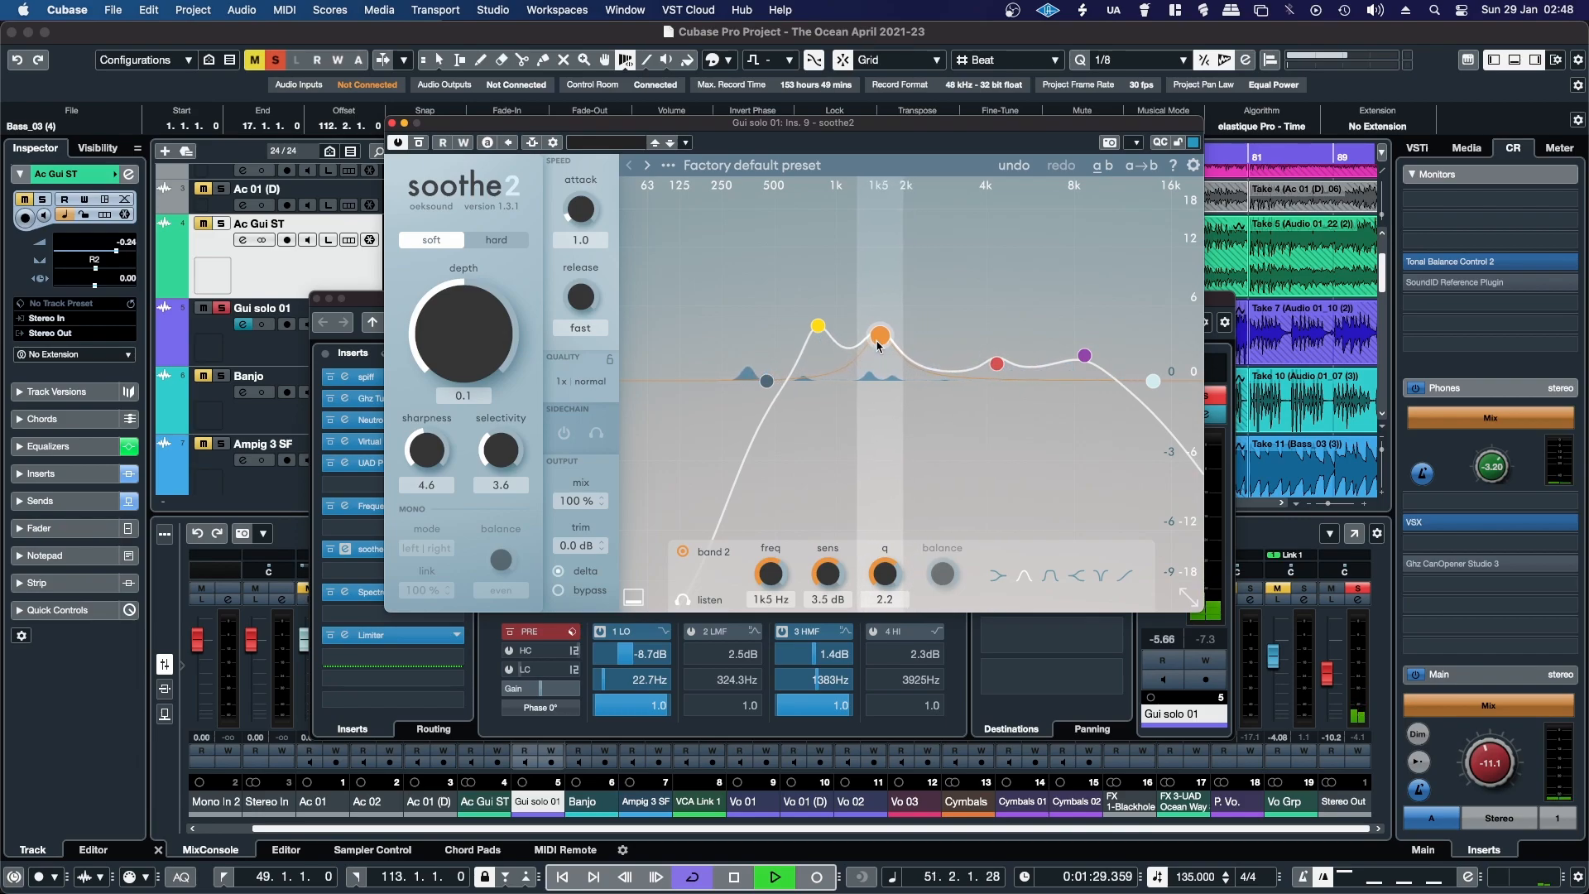
left_click(997, 365)
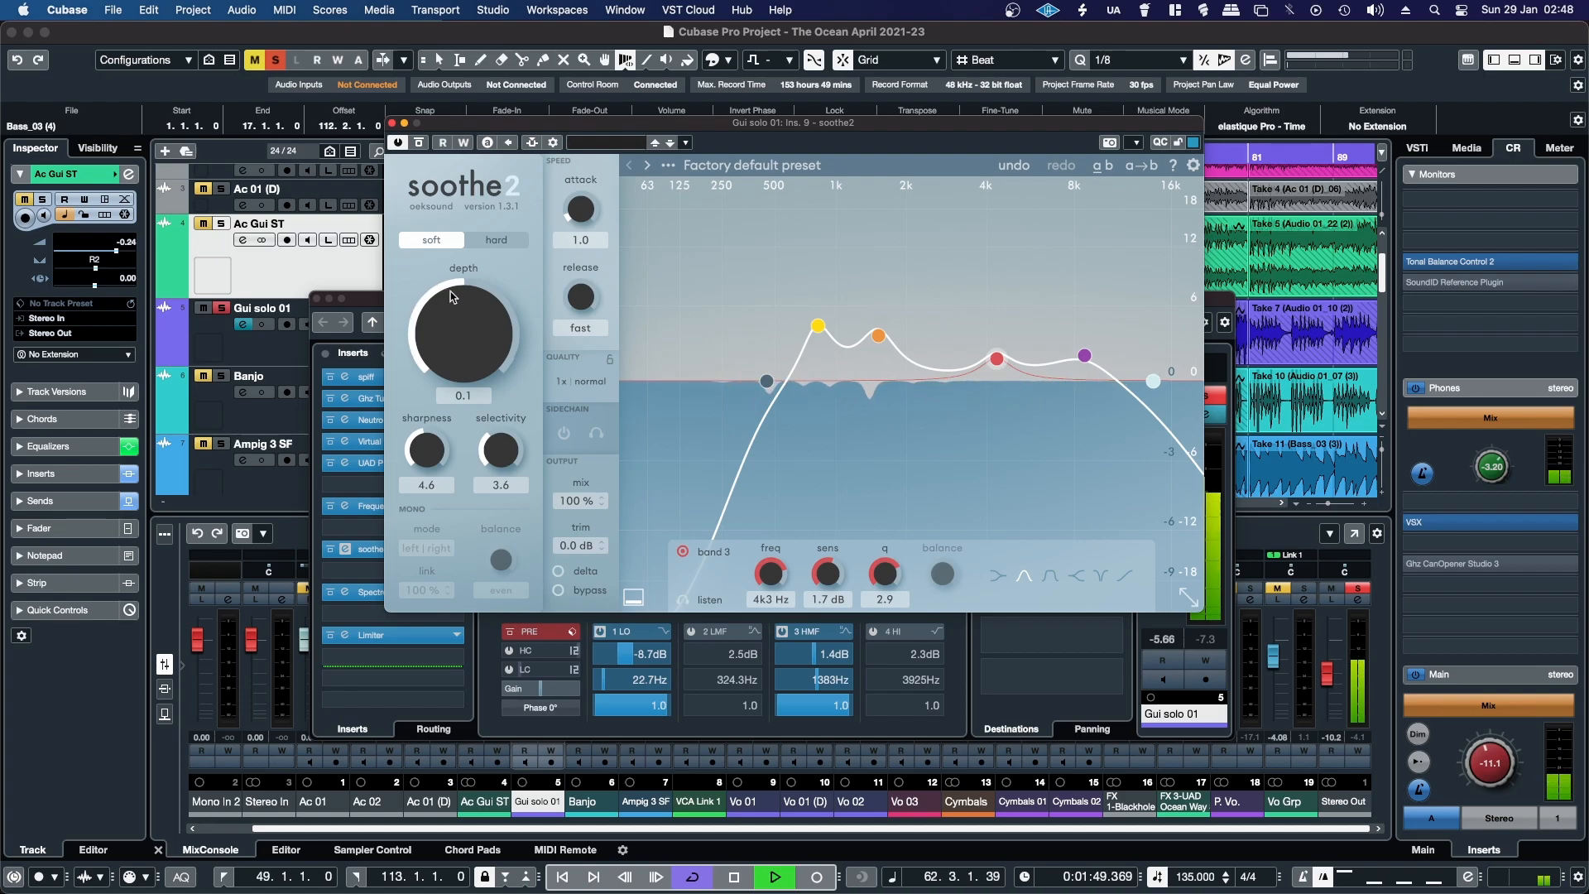
left_click(391, 123)
left_click(1206, 396)
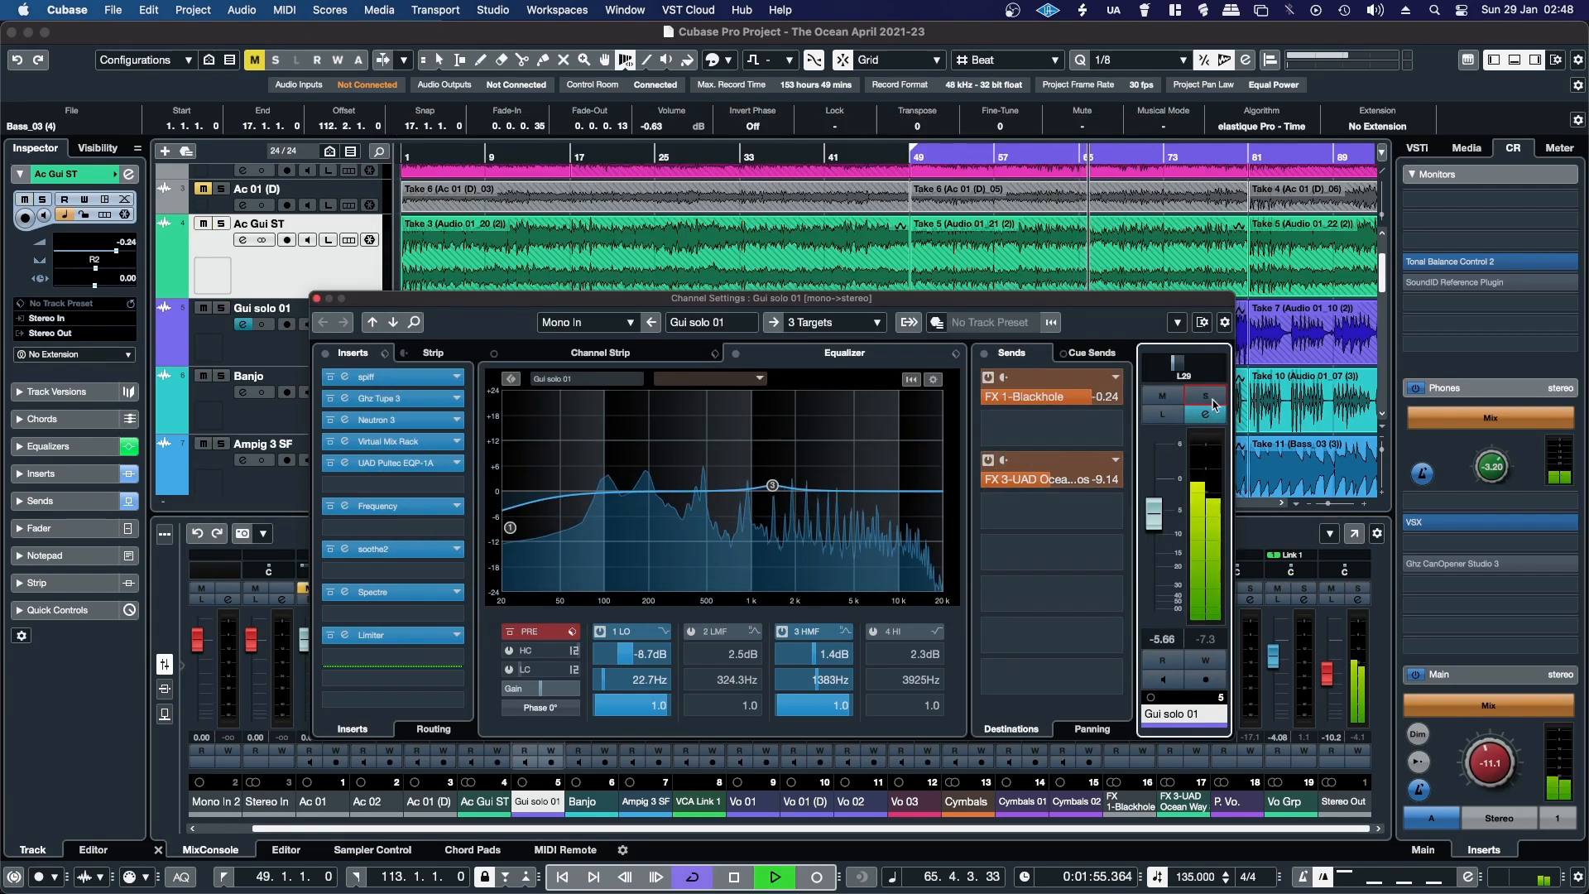
left_click(317, 299)
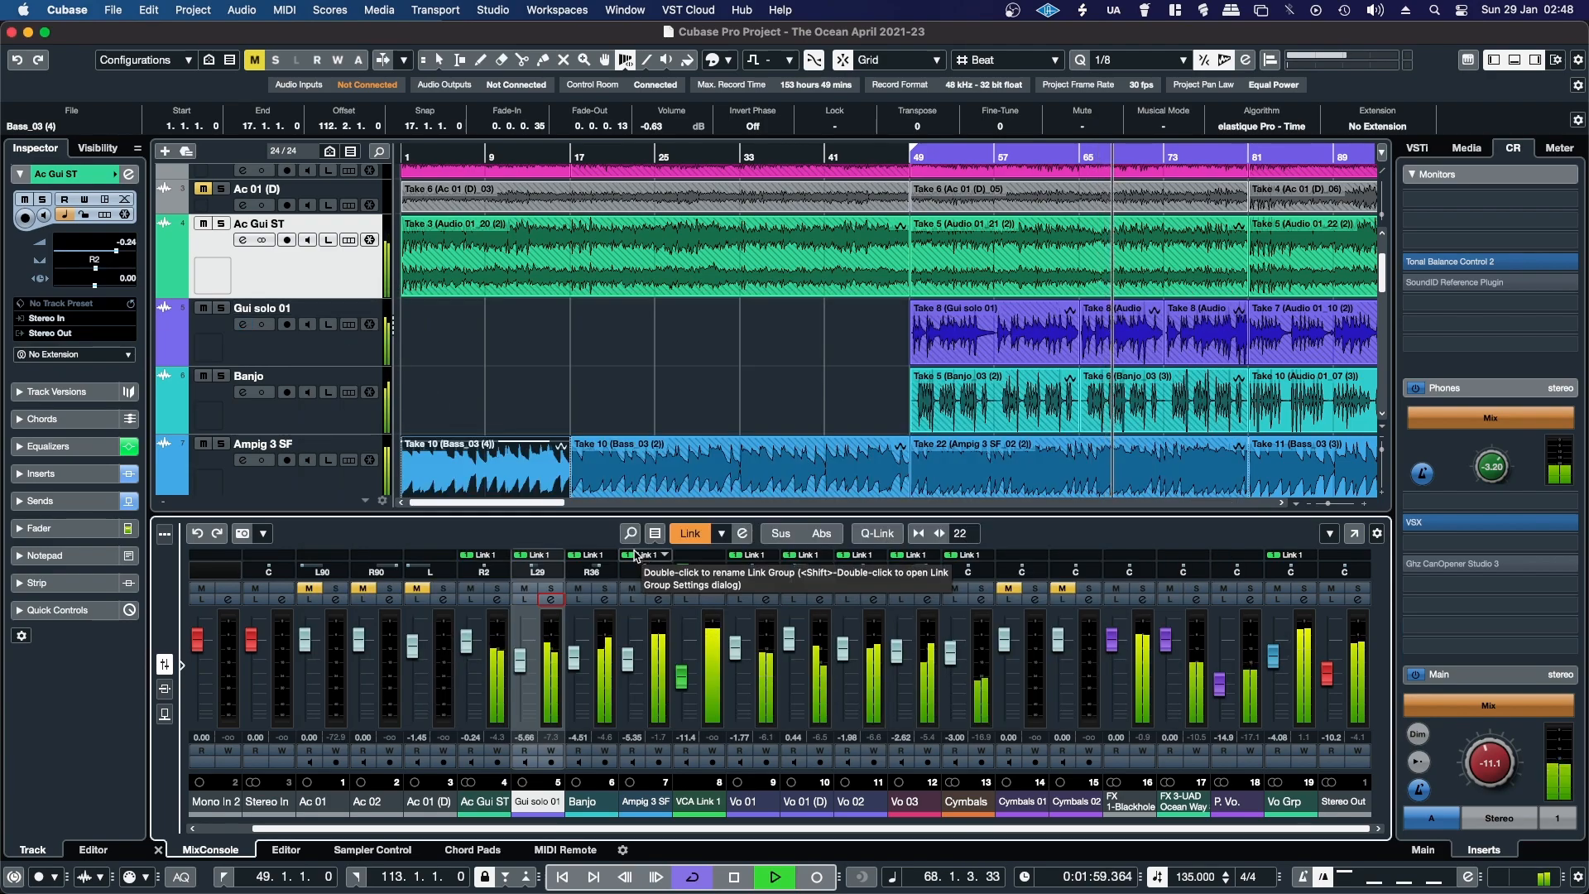
- Solo Ampig 3 SF, audition the delta signal of its soothe2 insert, and close the plug-in and channel settings
left_click(660, 588)
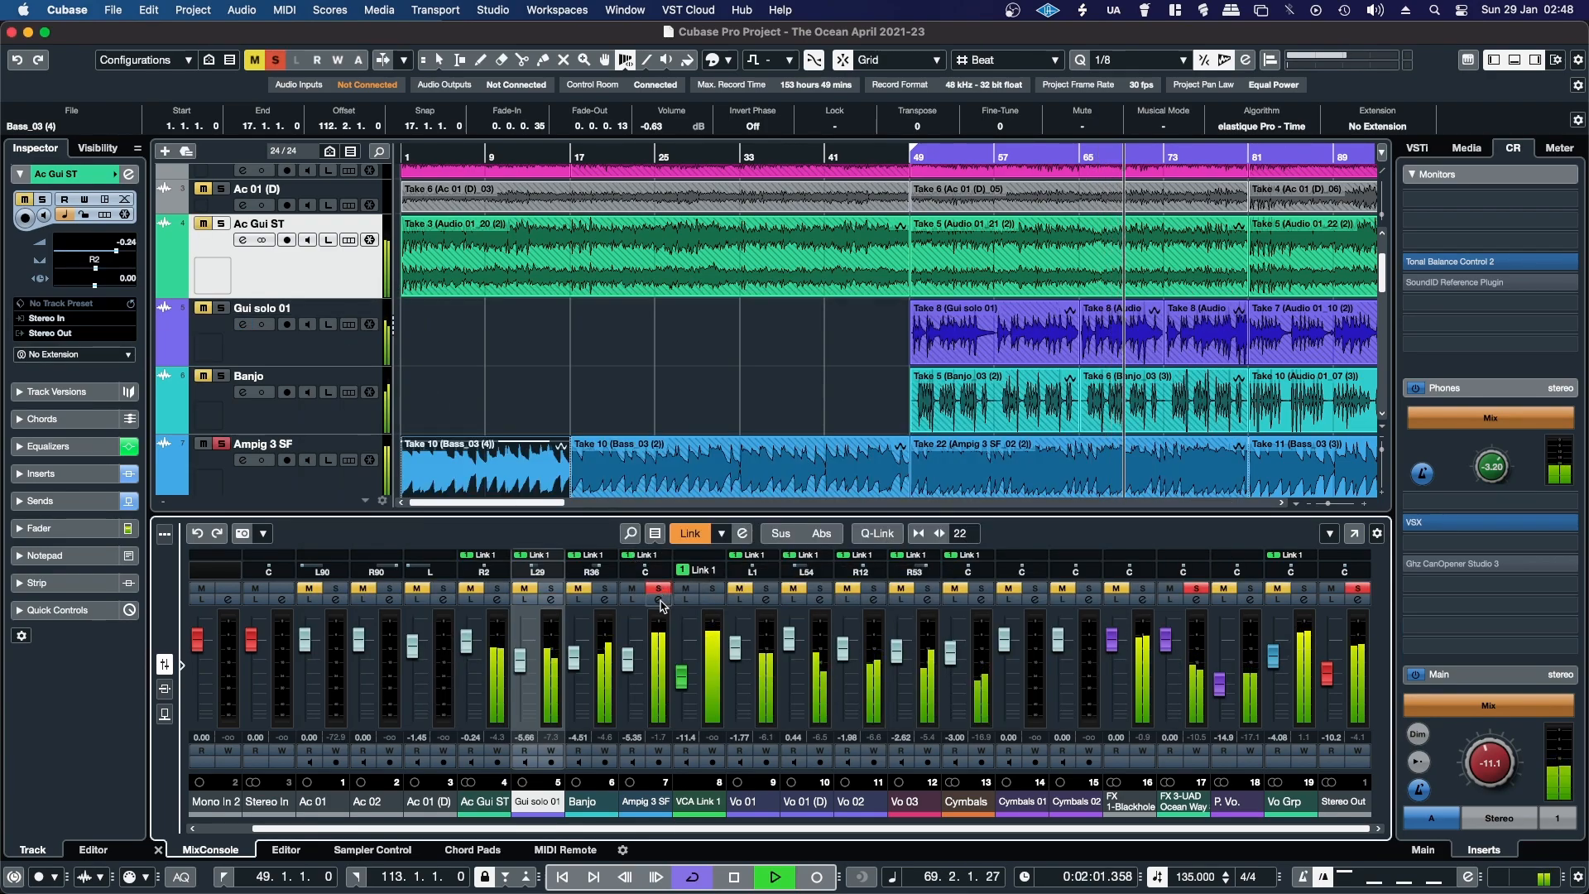
left_click(660, 599)
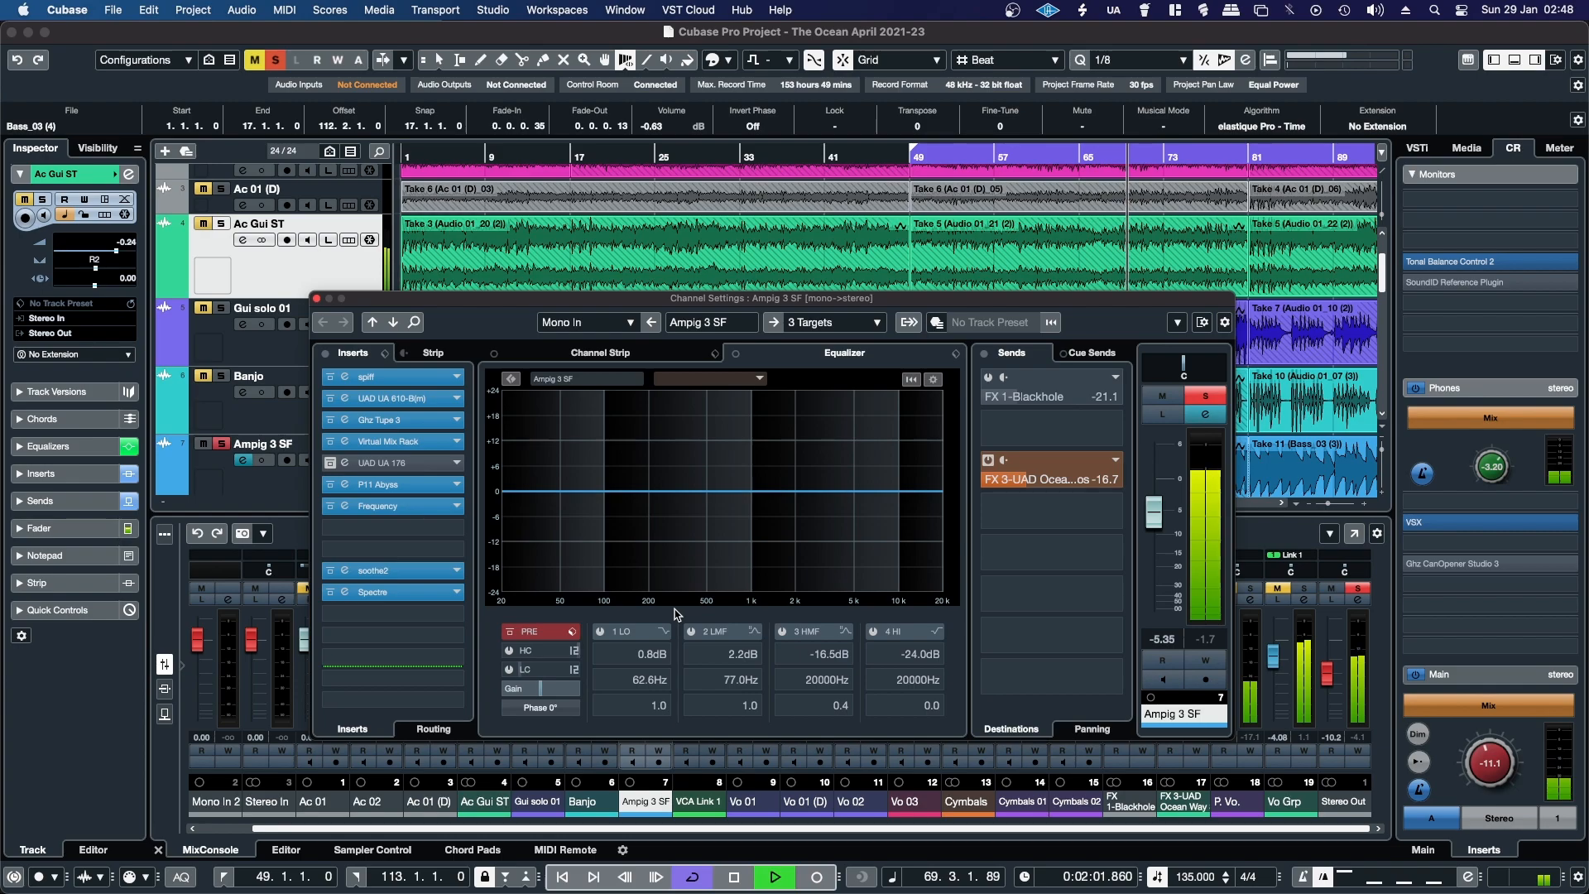
left_click(372, 571)
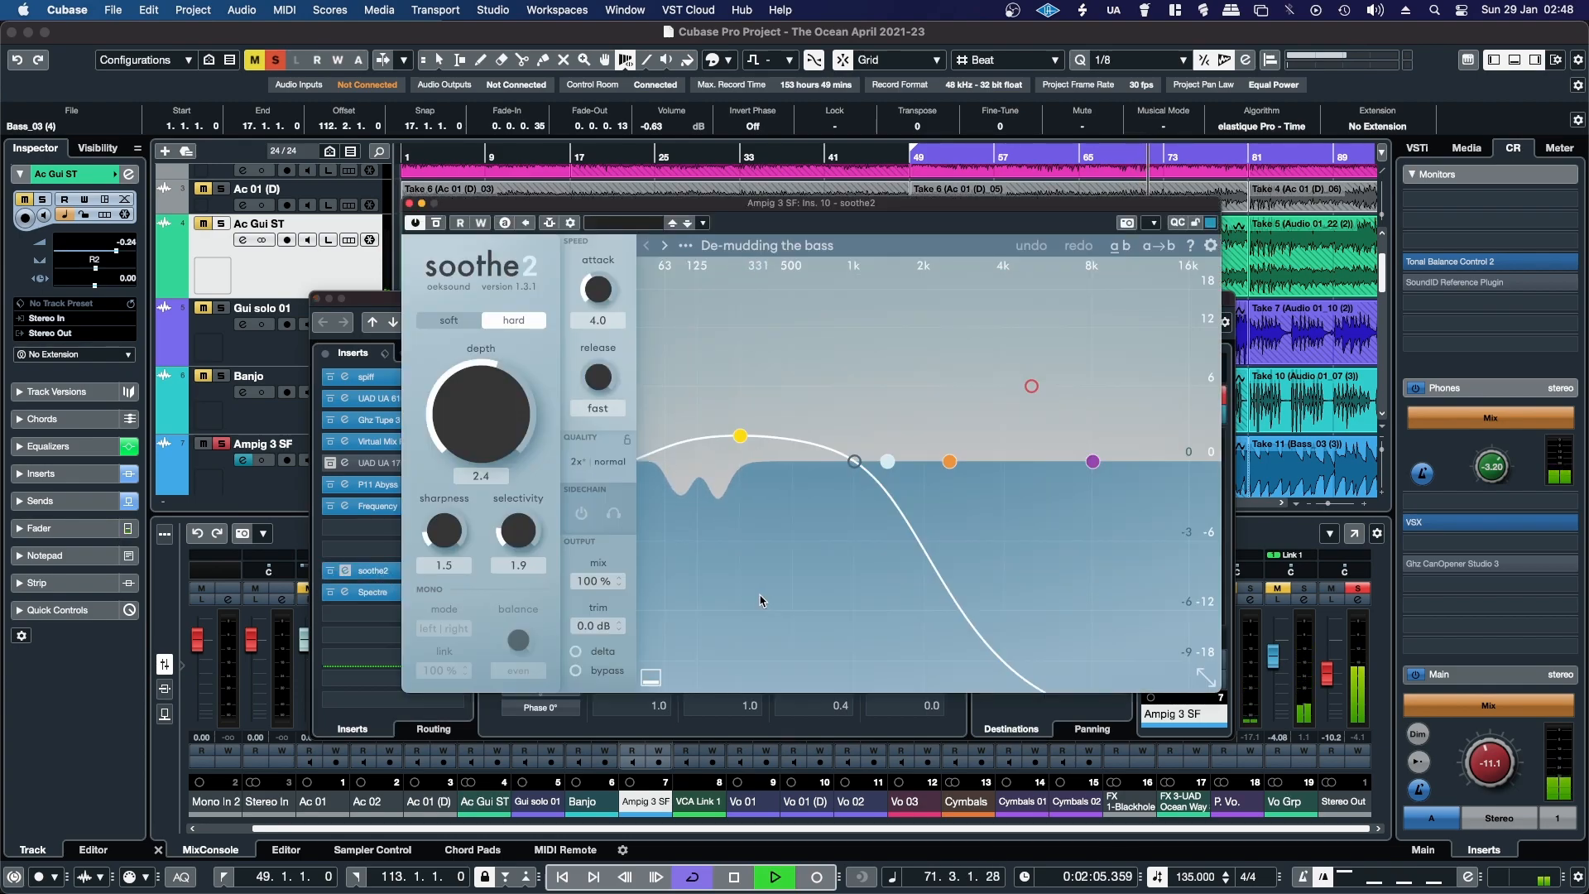
left_click(576, 653)
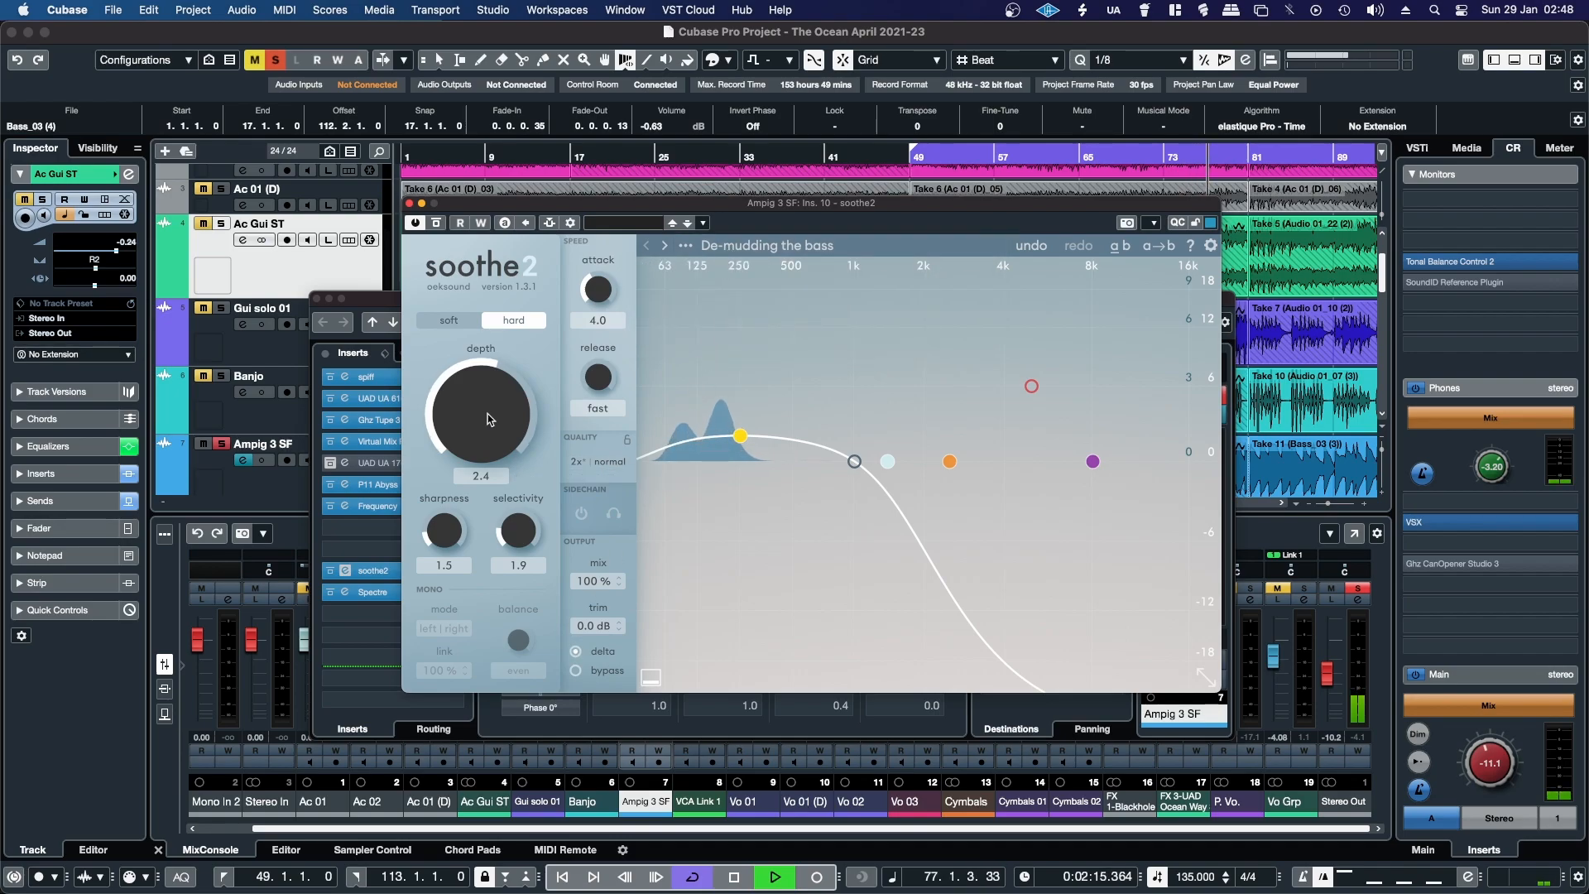
left_click(577, 652)
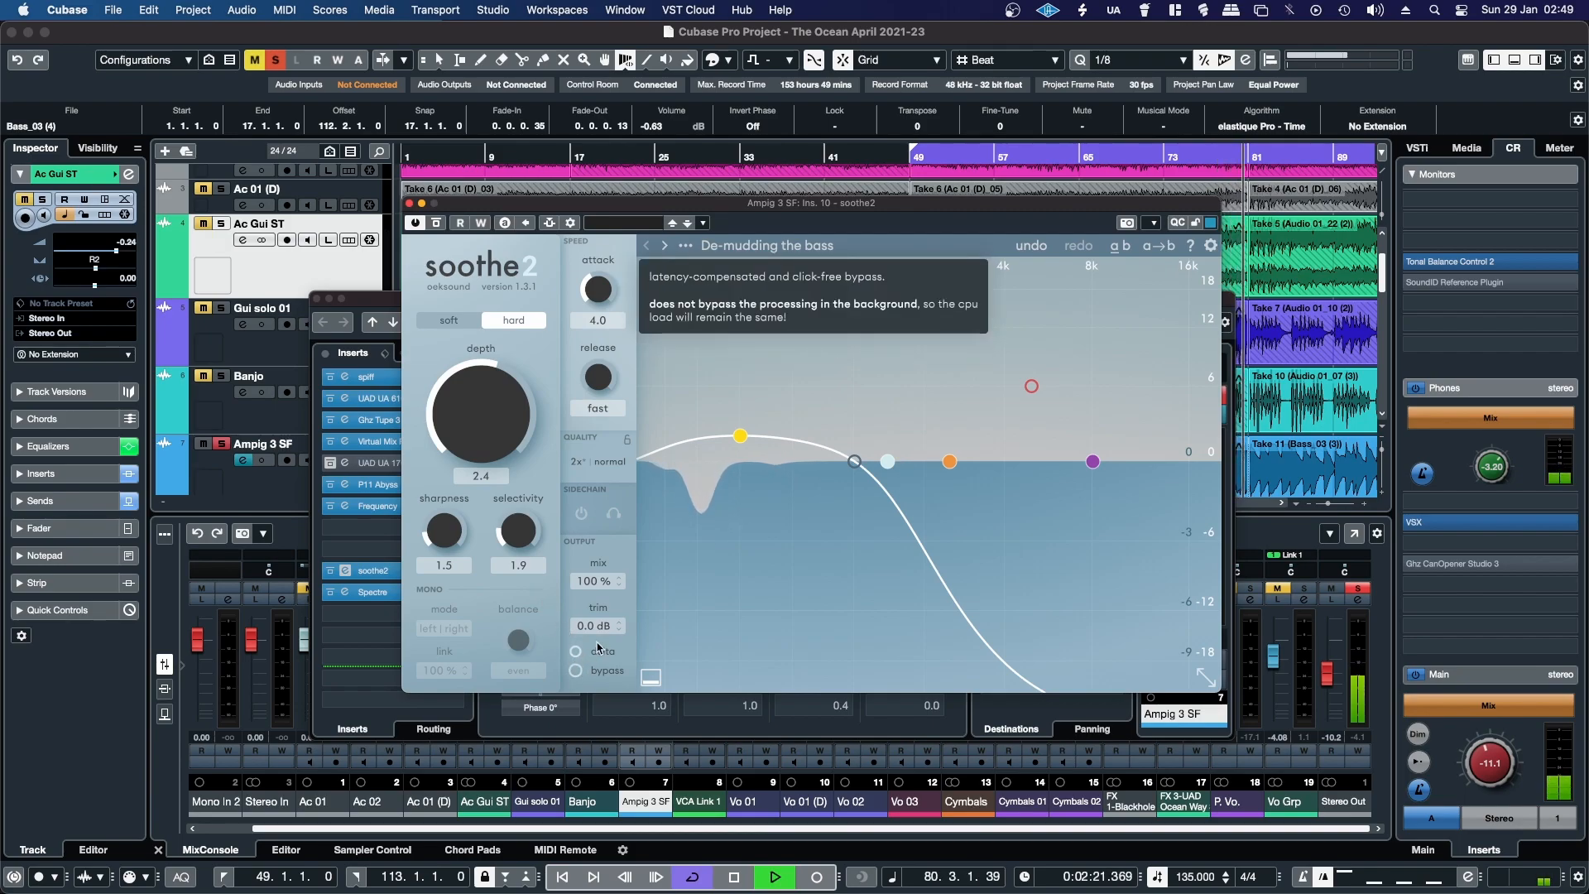
left_click(409, 203)
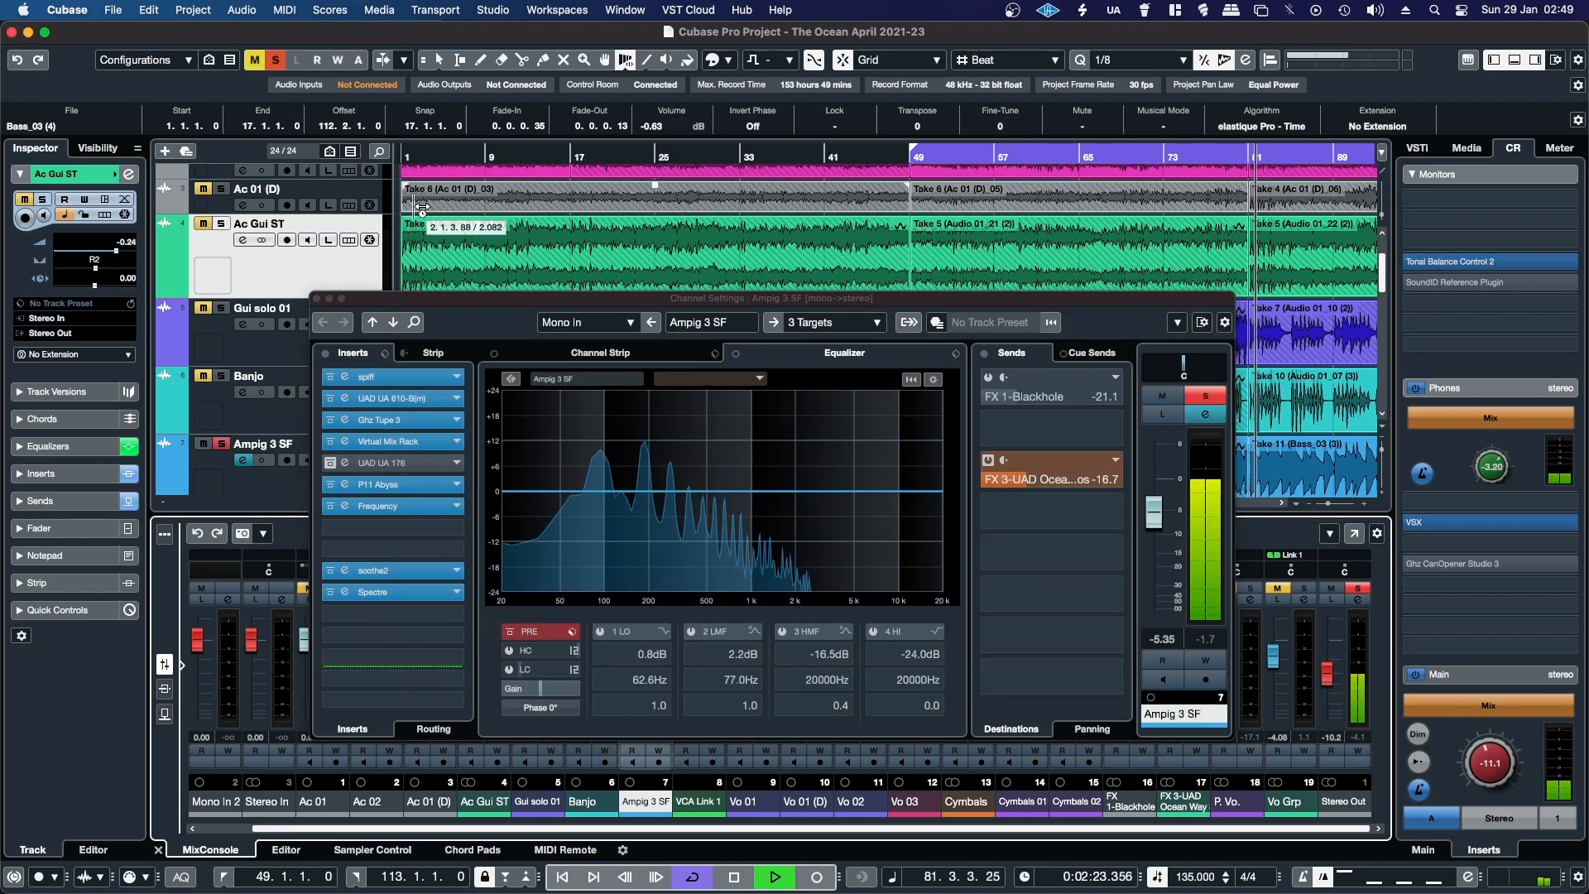
left_click(317, 300)
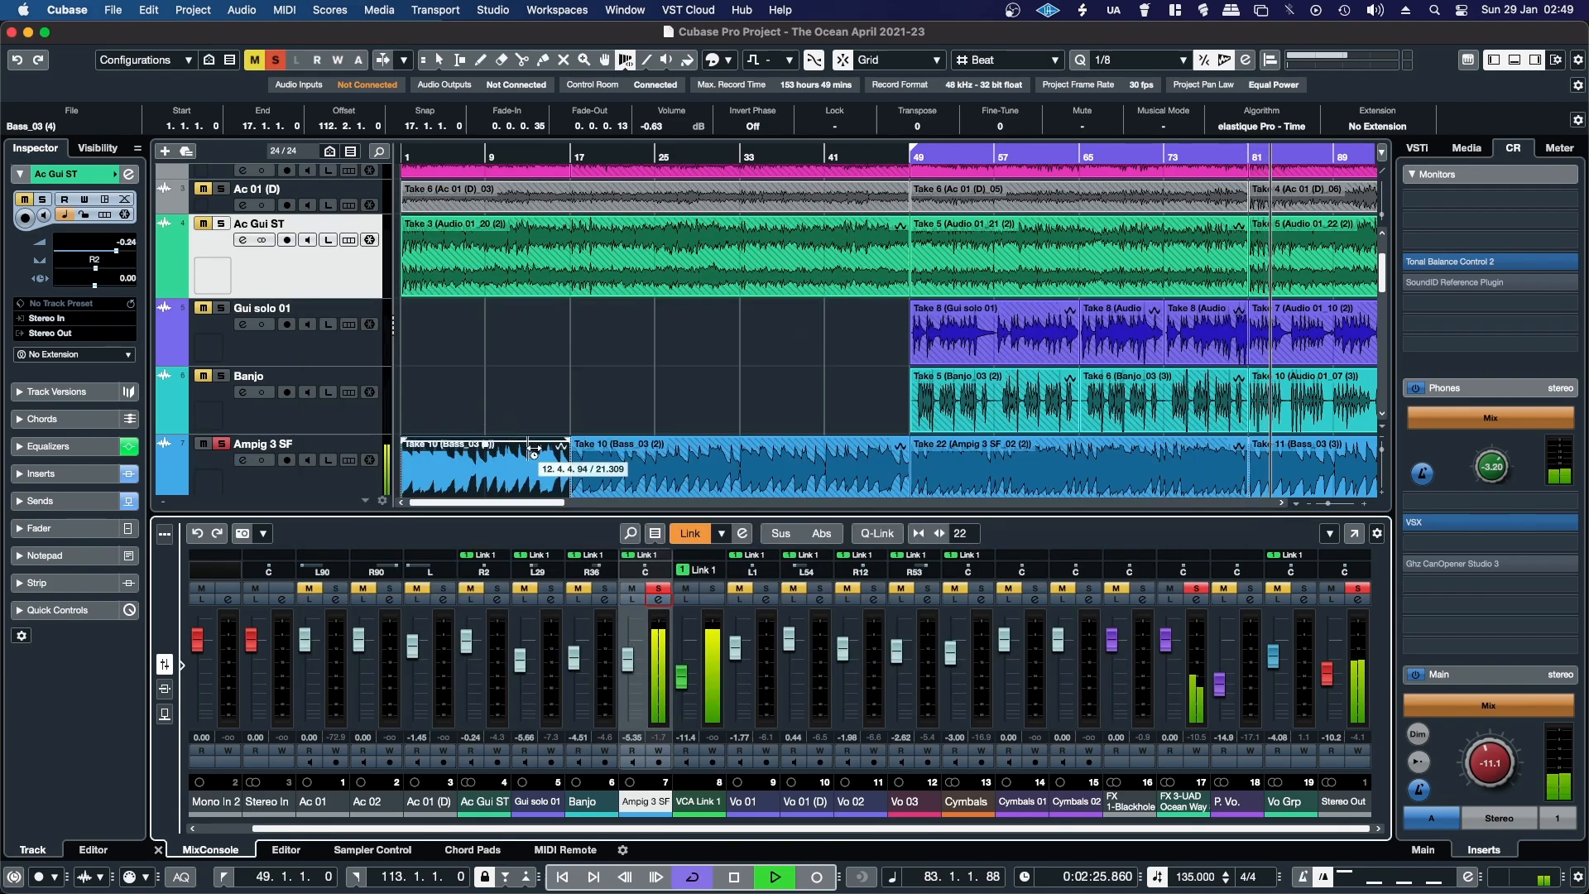
- Audition the delta signal of the spiff insert on Ampig 3 SF, and close and unsolo the channel
left_click(658, 599)
left_click(393, 377)
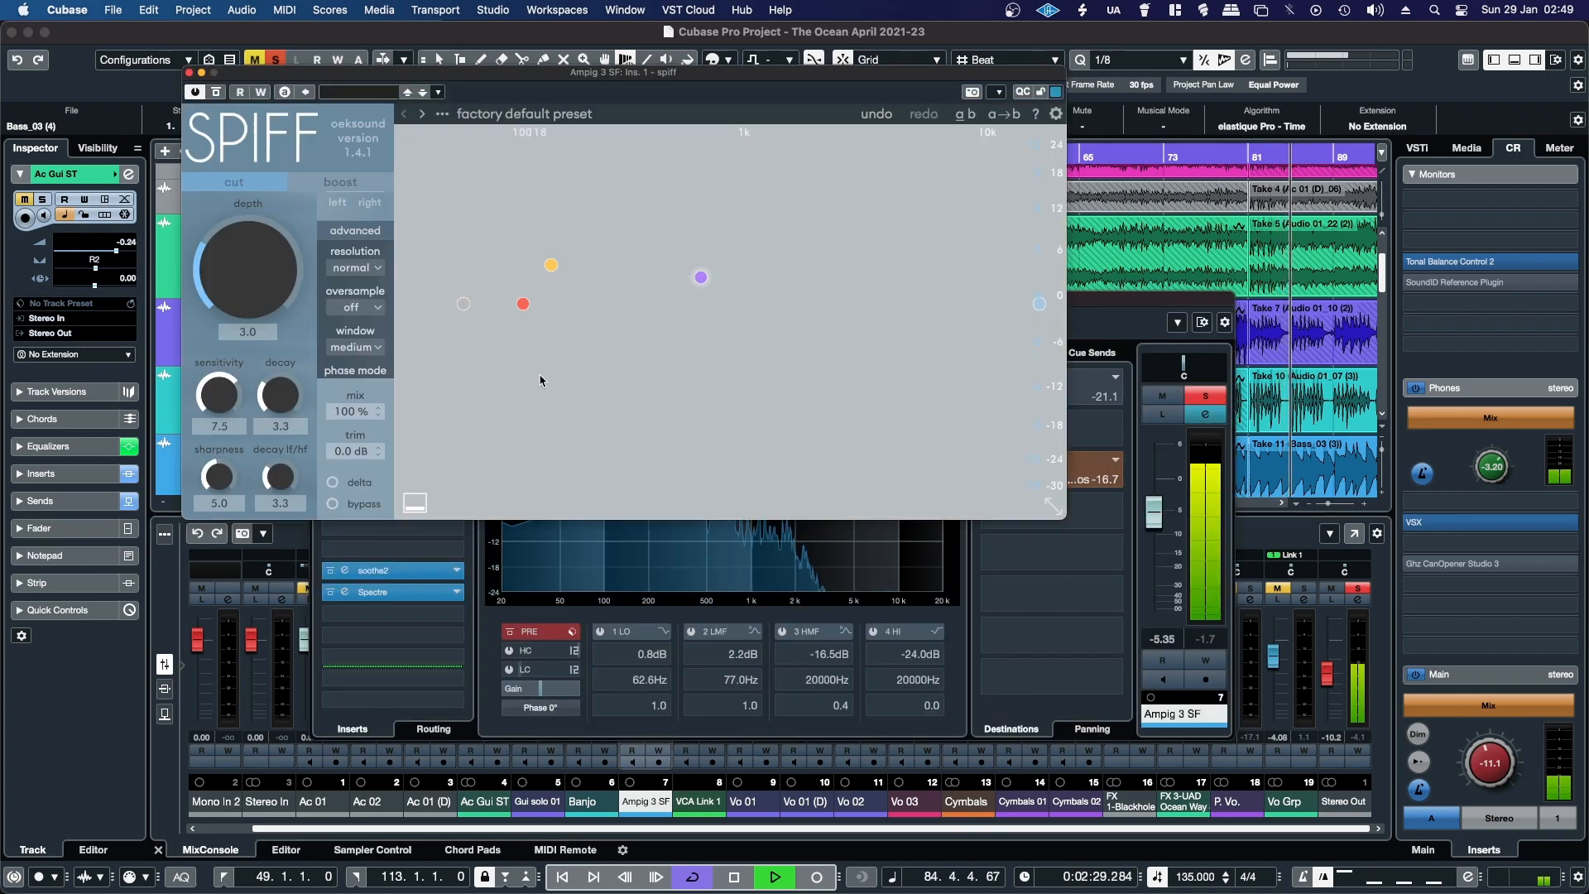
left_click(331, 484)
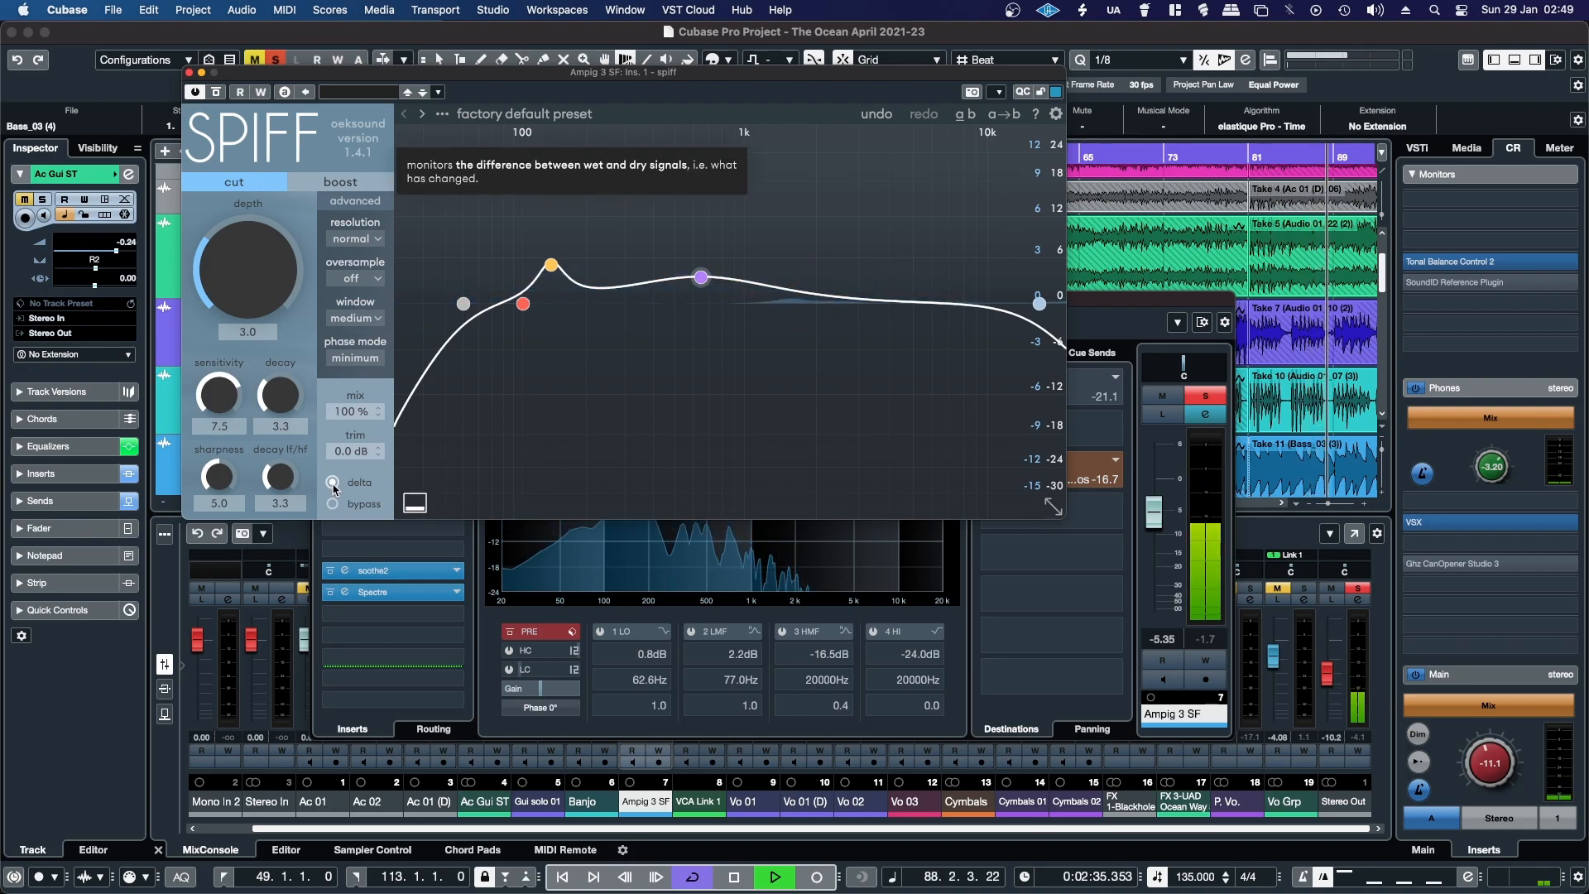
left_click(332, 485)
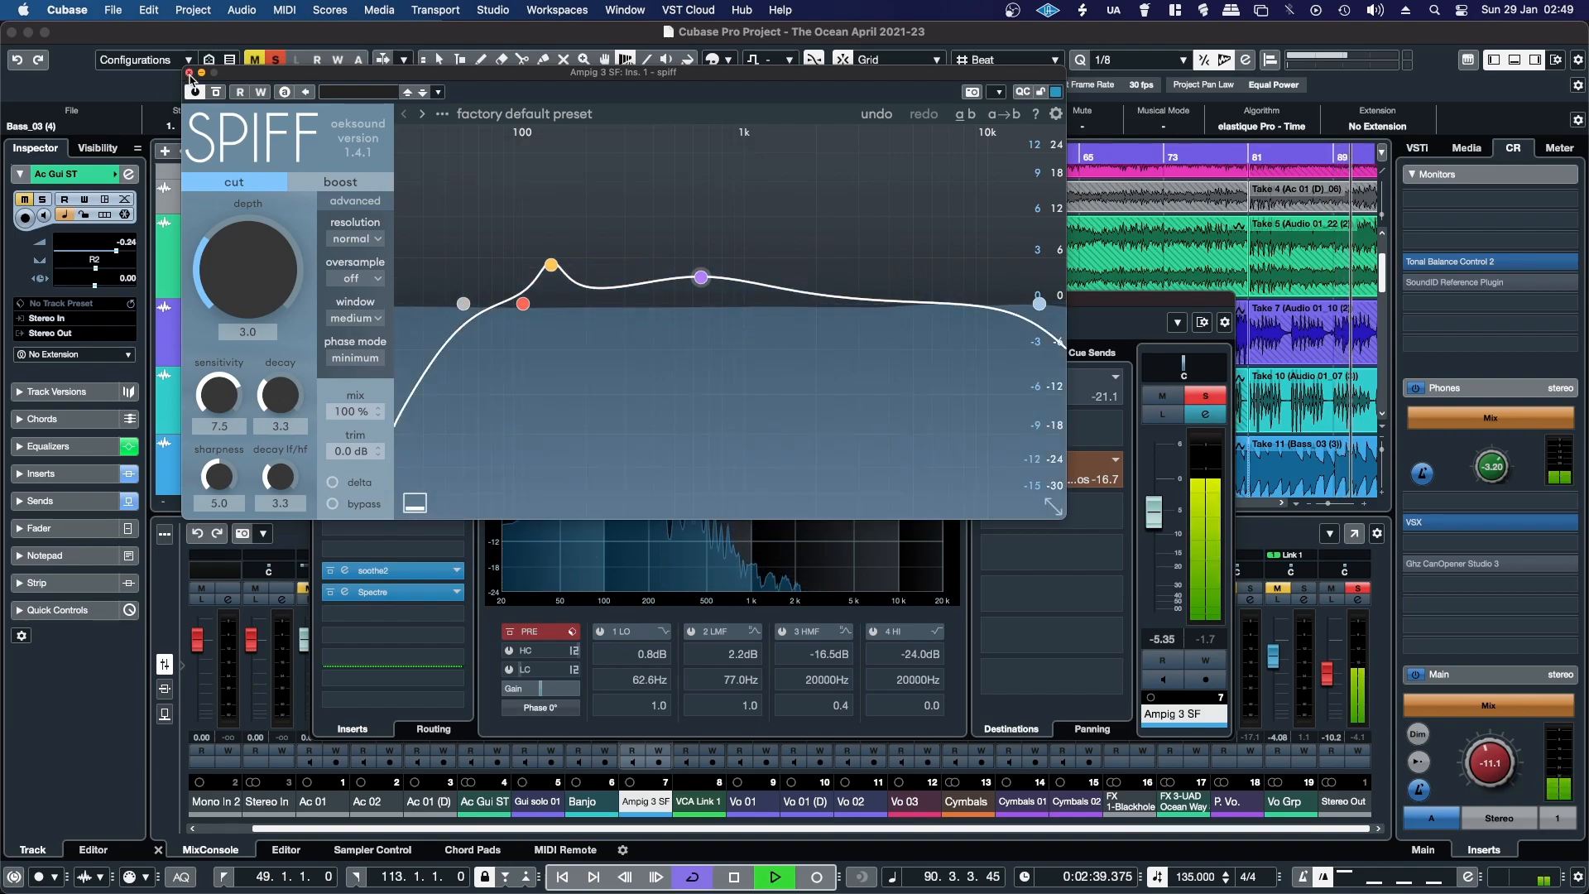
left_click(189, 73)
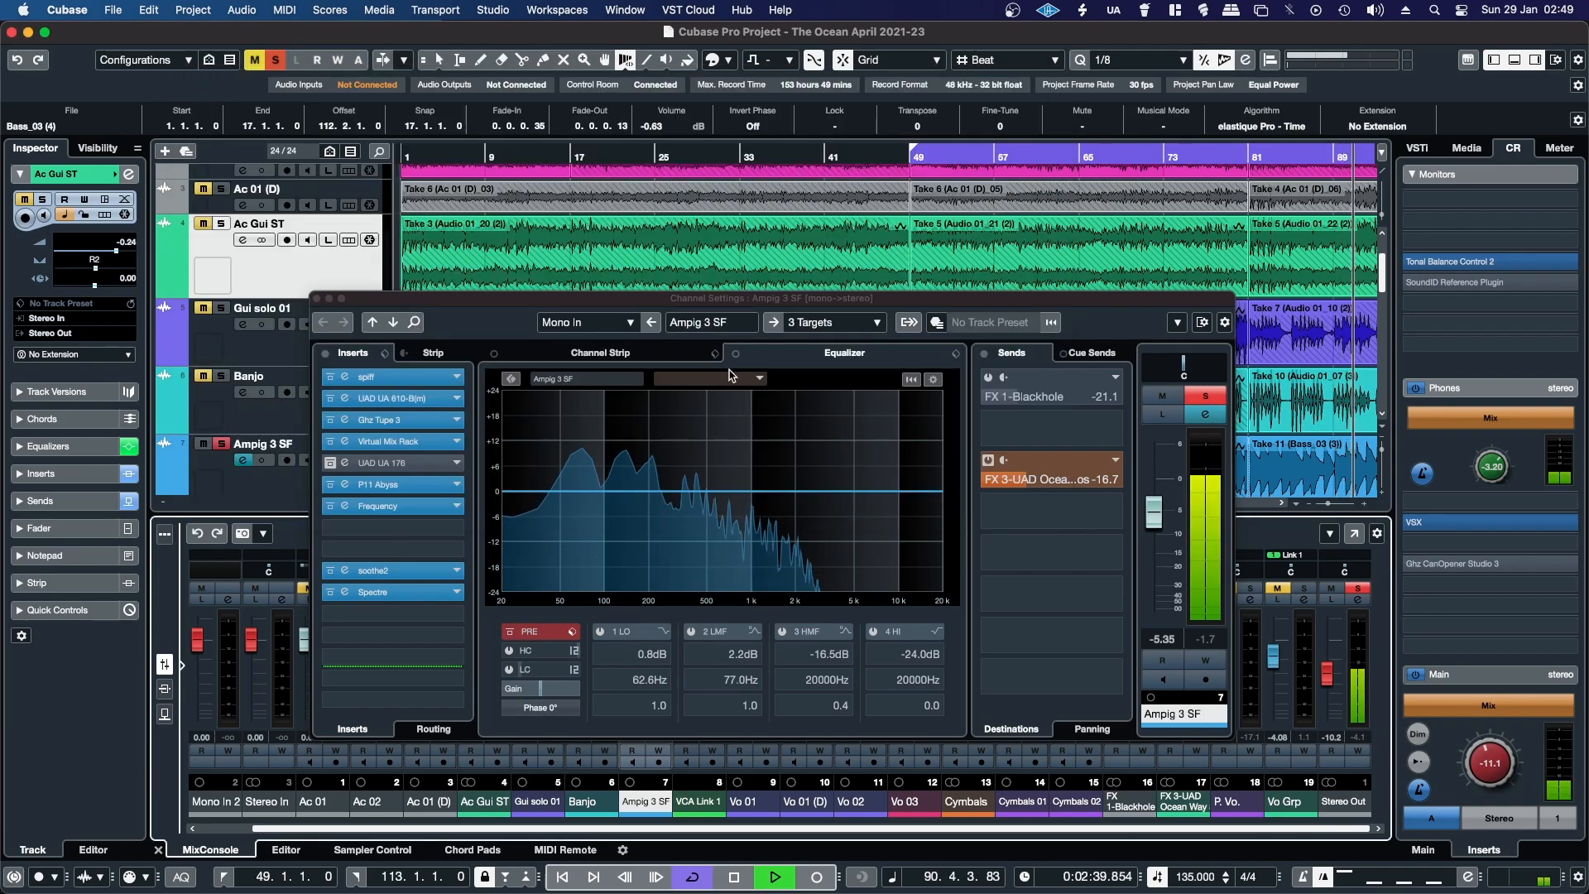
left_click(1207, 398)
key("super+w")
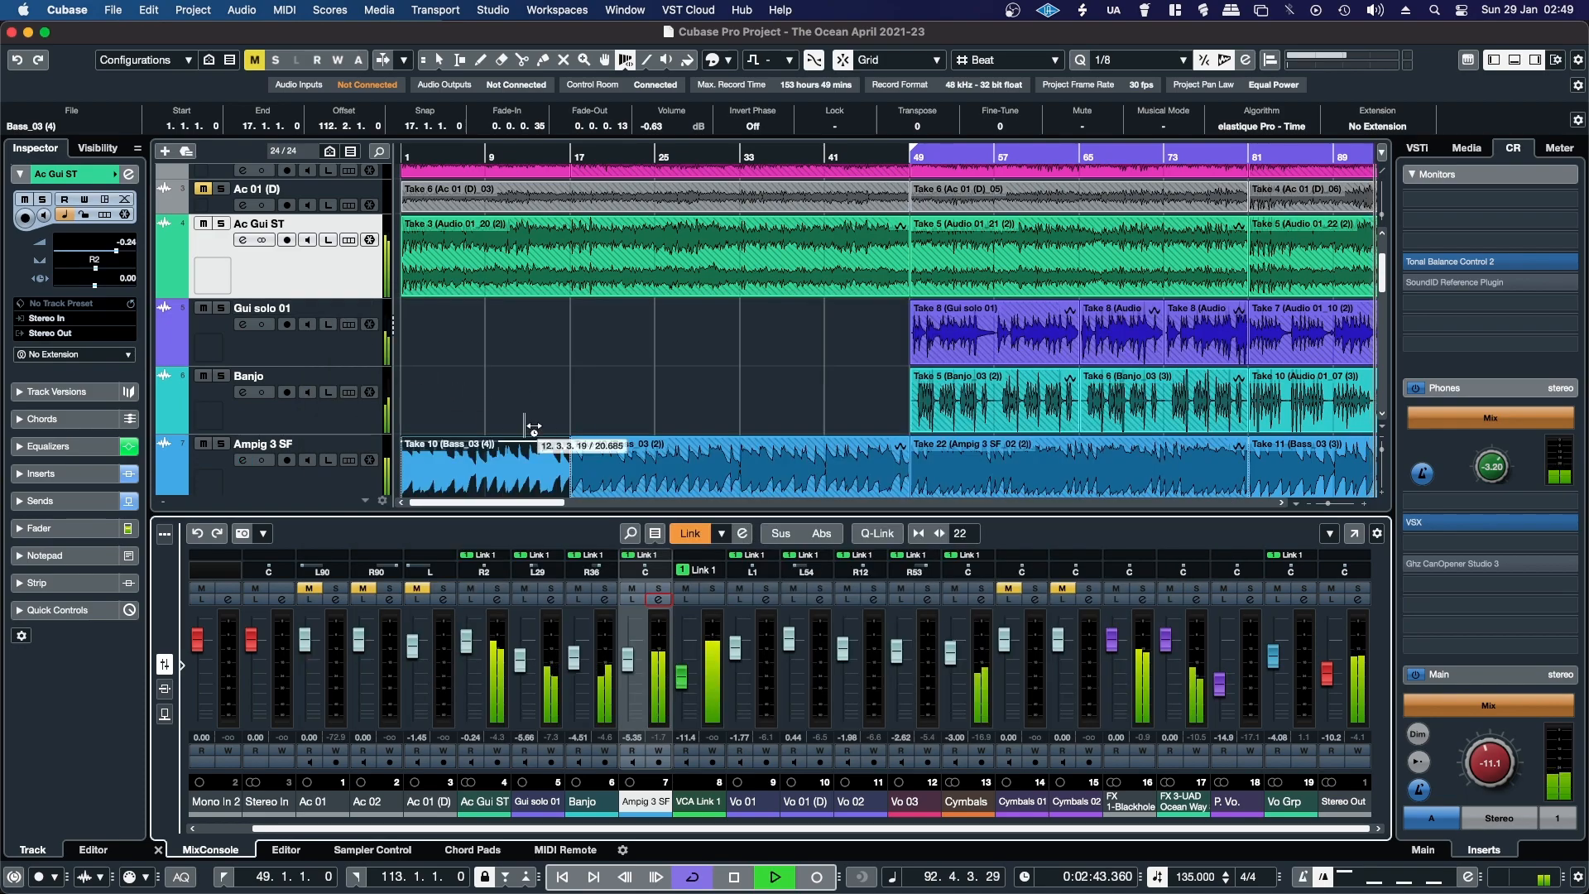
- Check the full mix in Tonal Balance Control 2 against the Bass Heavy target in the Broad and Fine views
left_click_drag(513, 503, 583, 513)
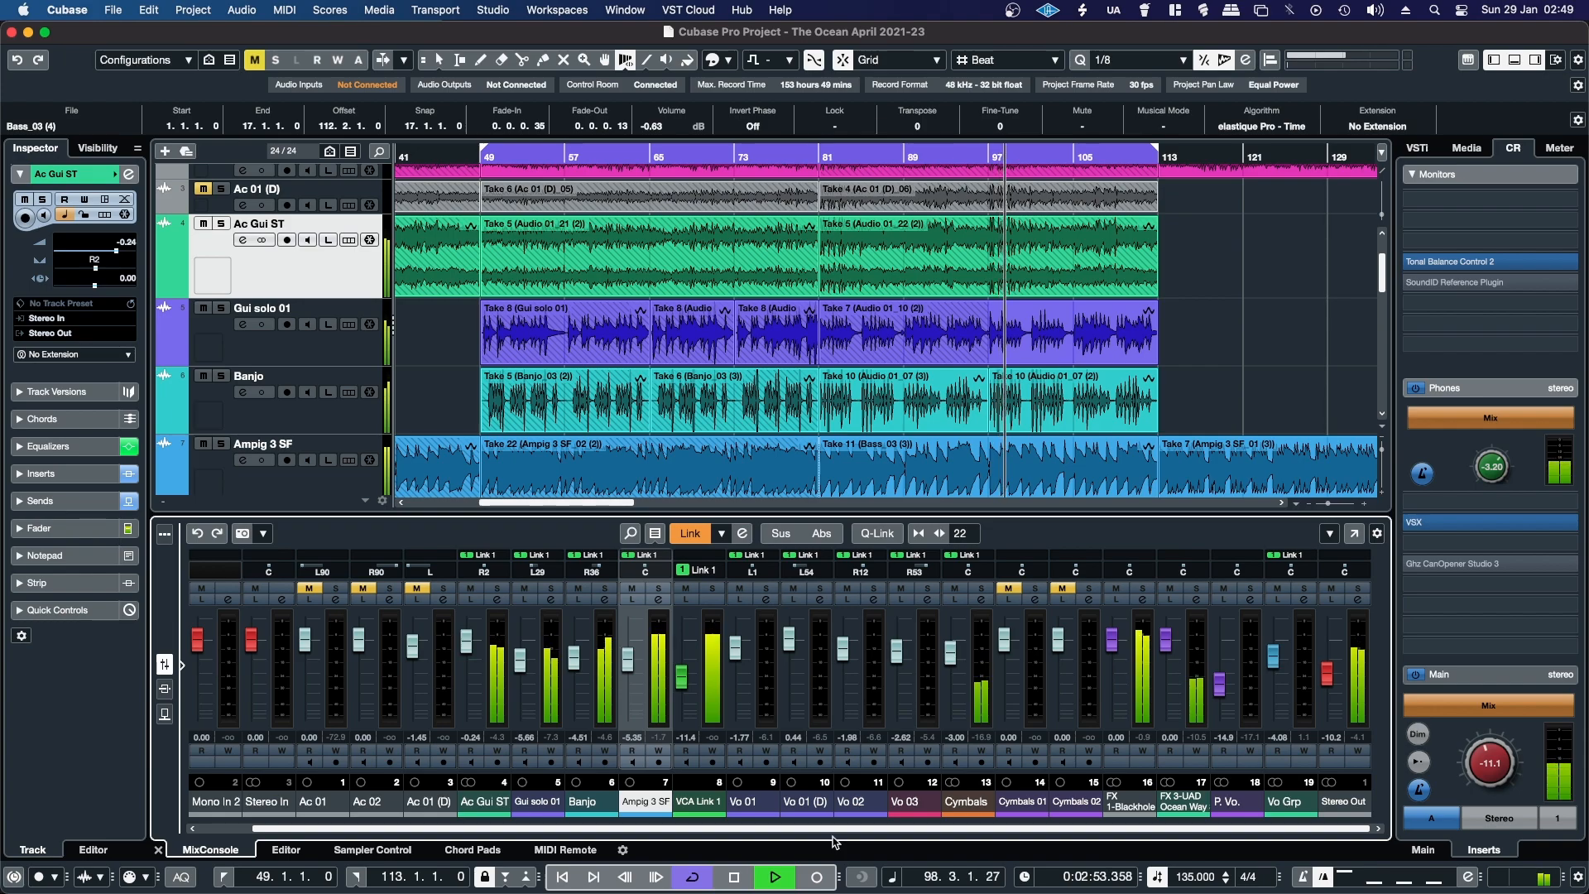
left_click(1467, 261)
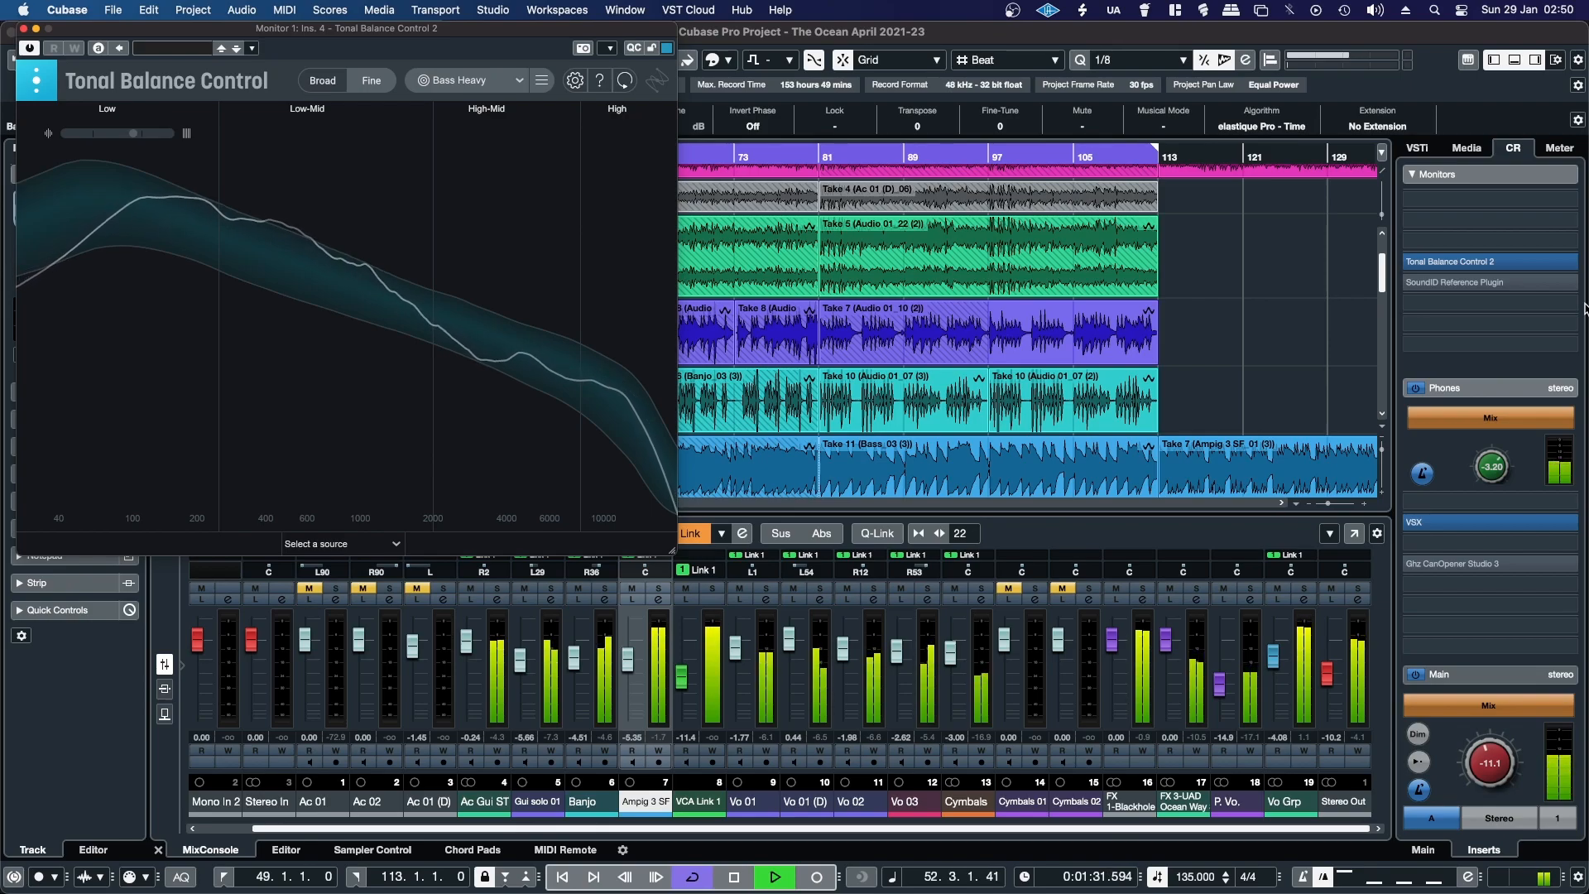
left_click(327, 84)
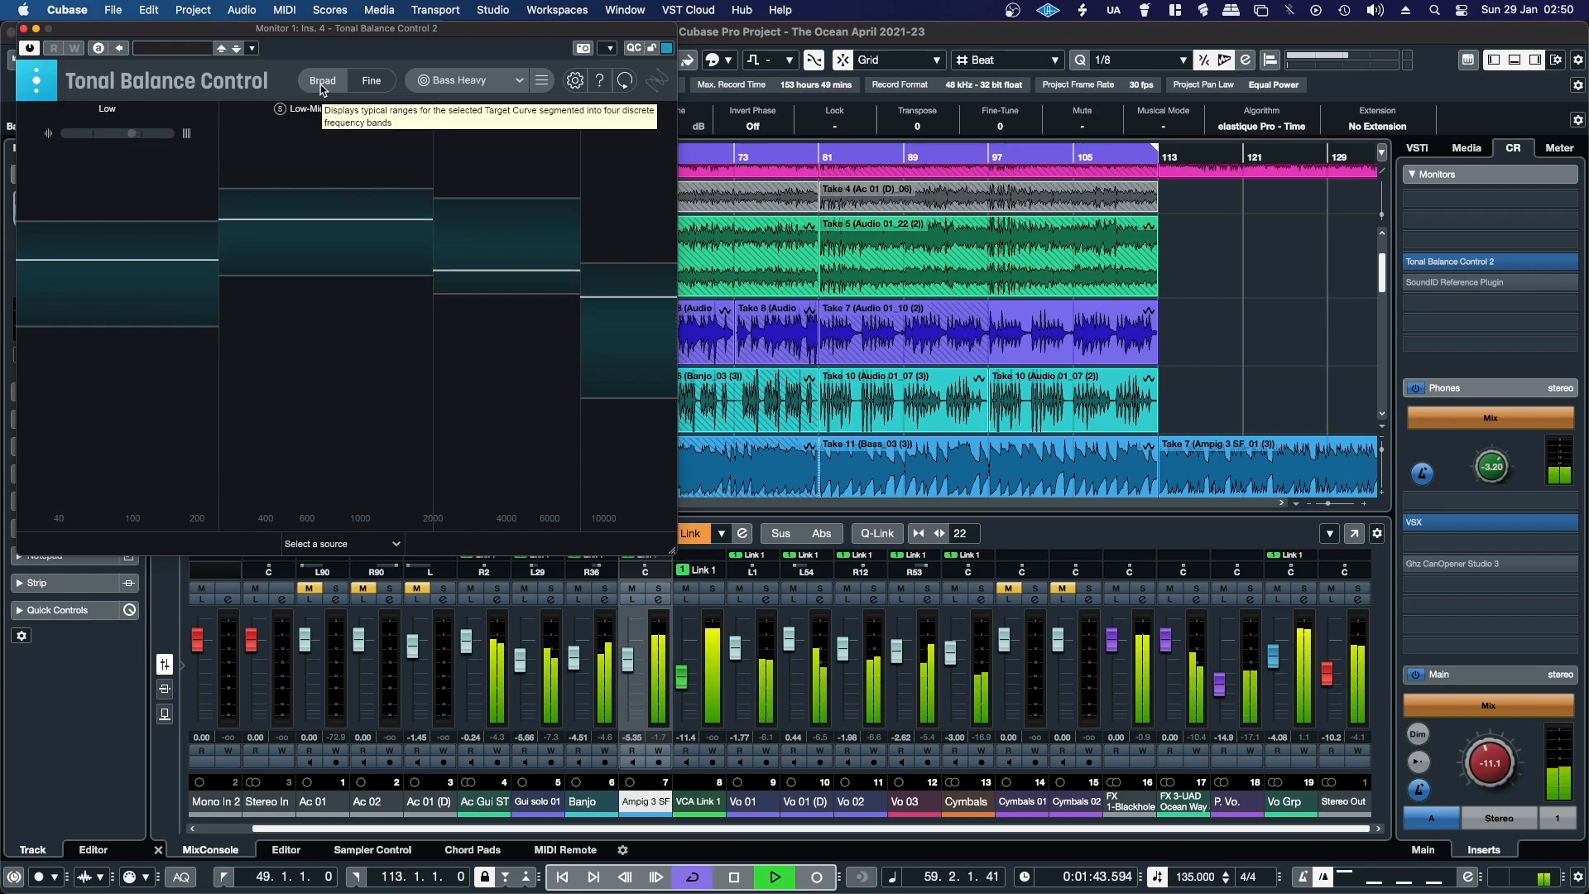
left_click(371, 80)
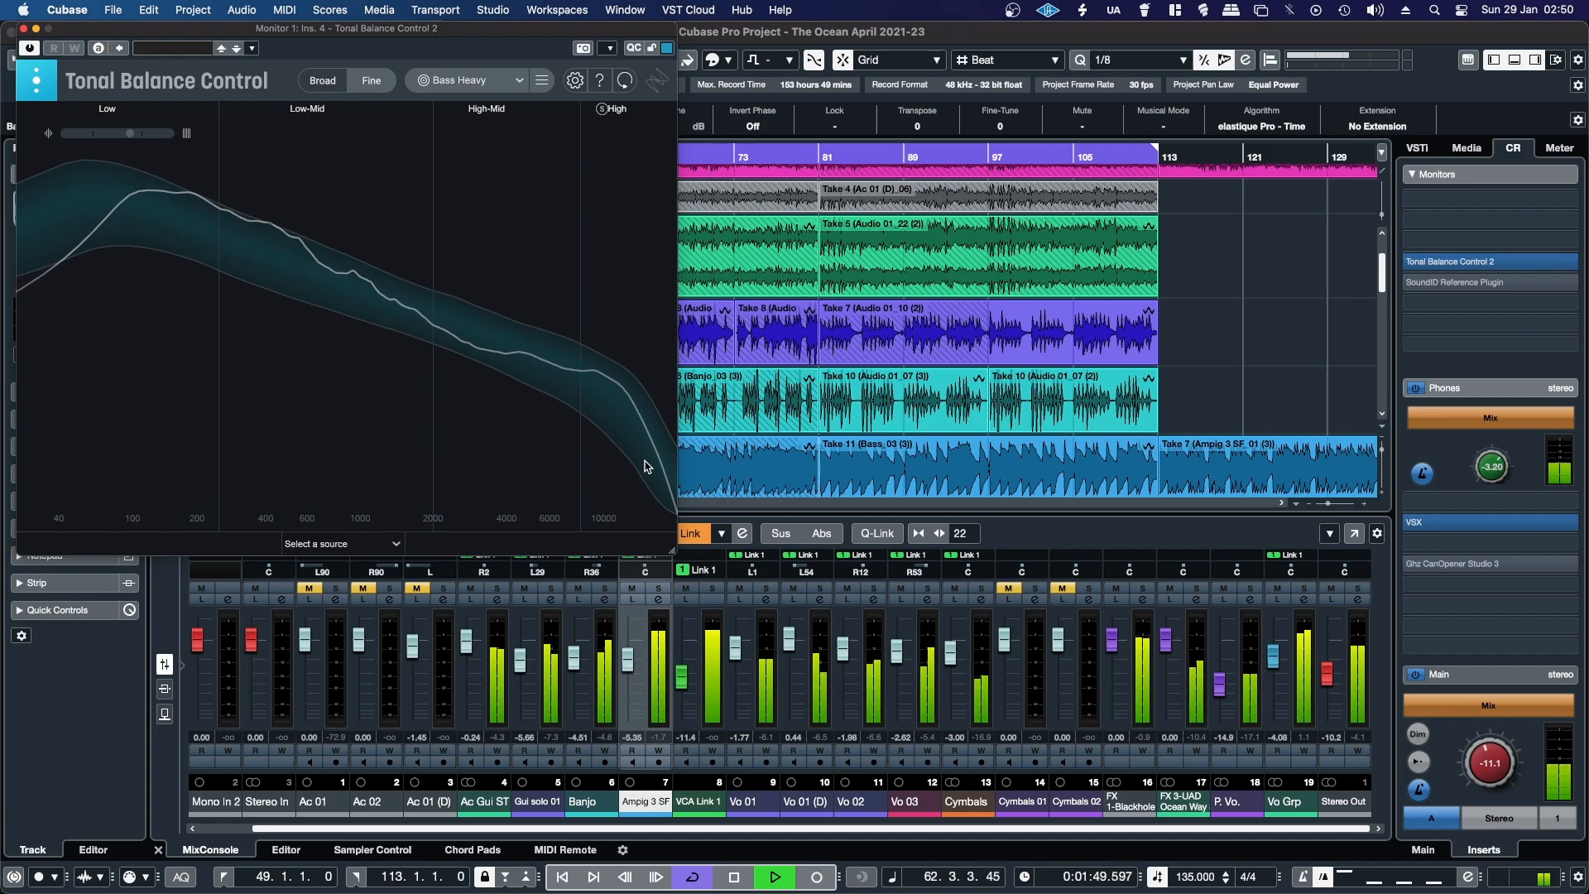
left_click(34, 30)
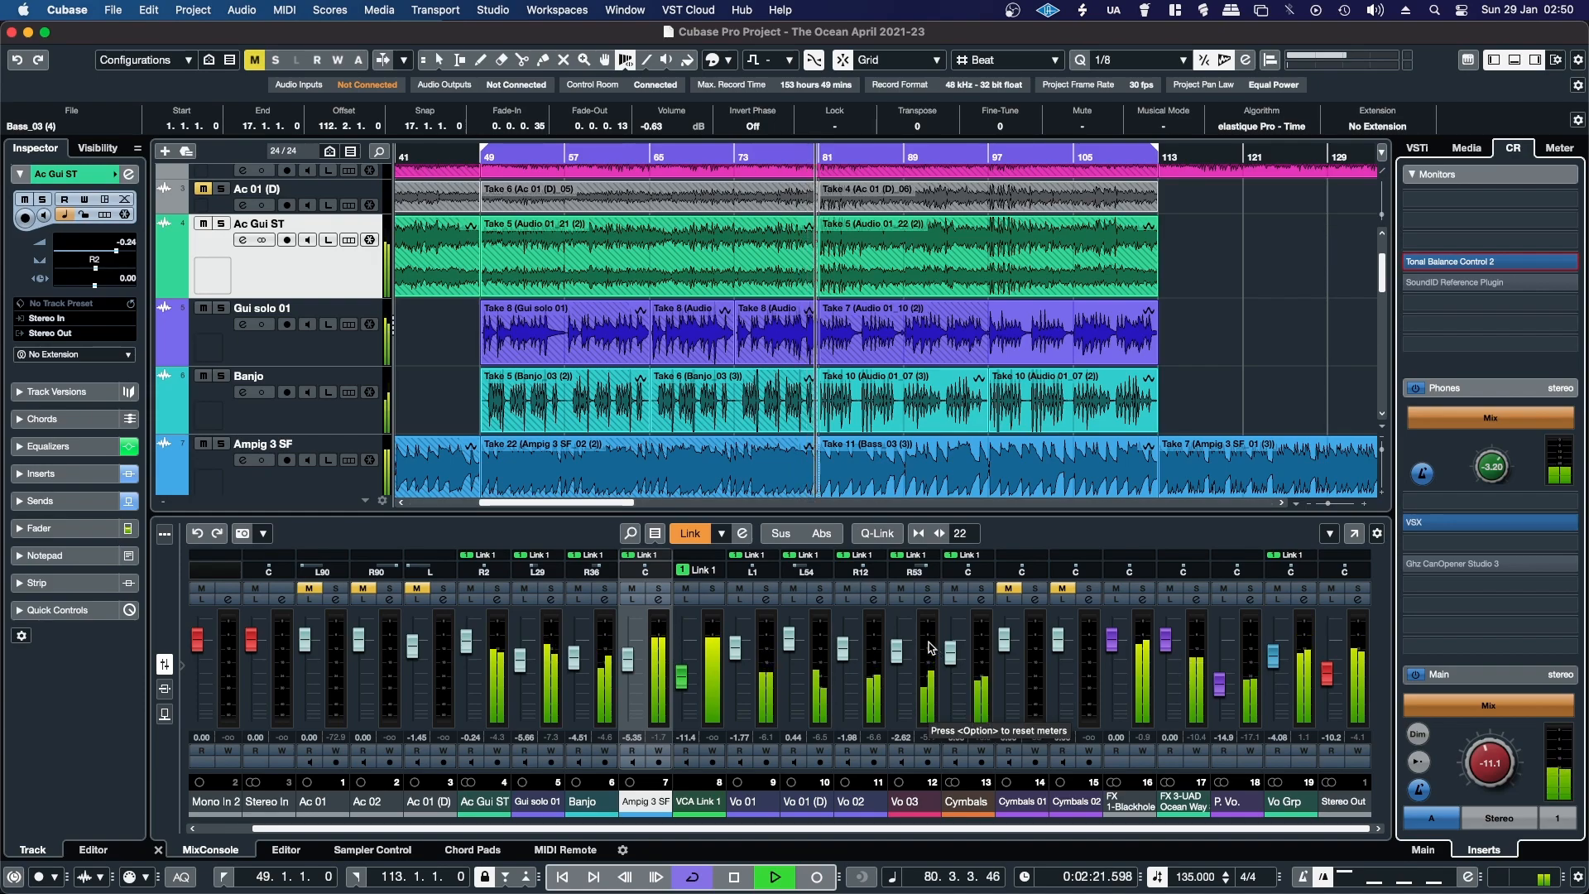
- Stop playback and set the cycle range to run from bar 1 to bar 113
key("space")
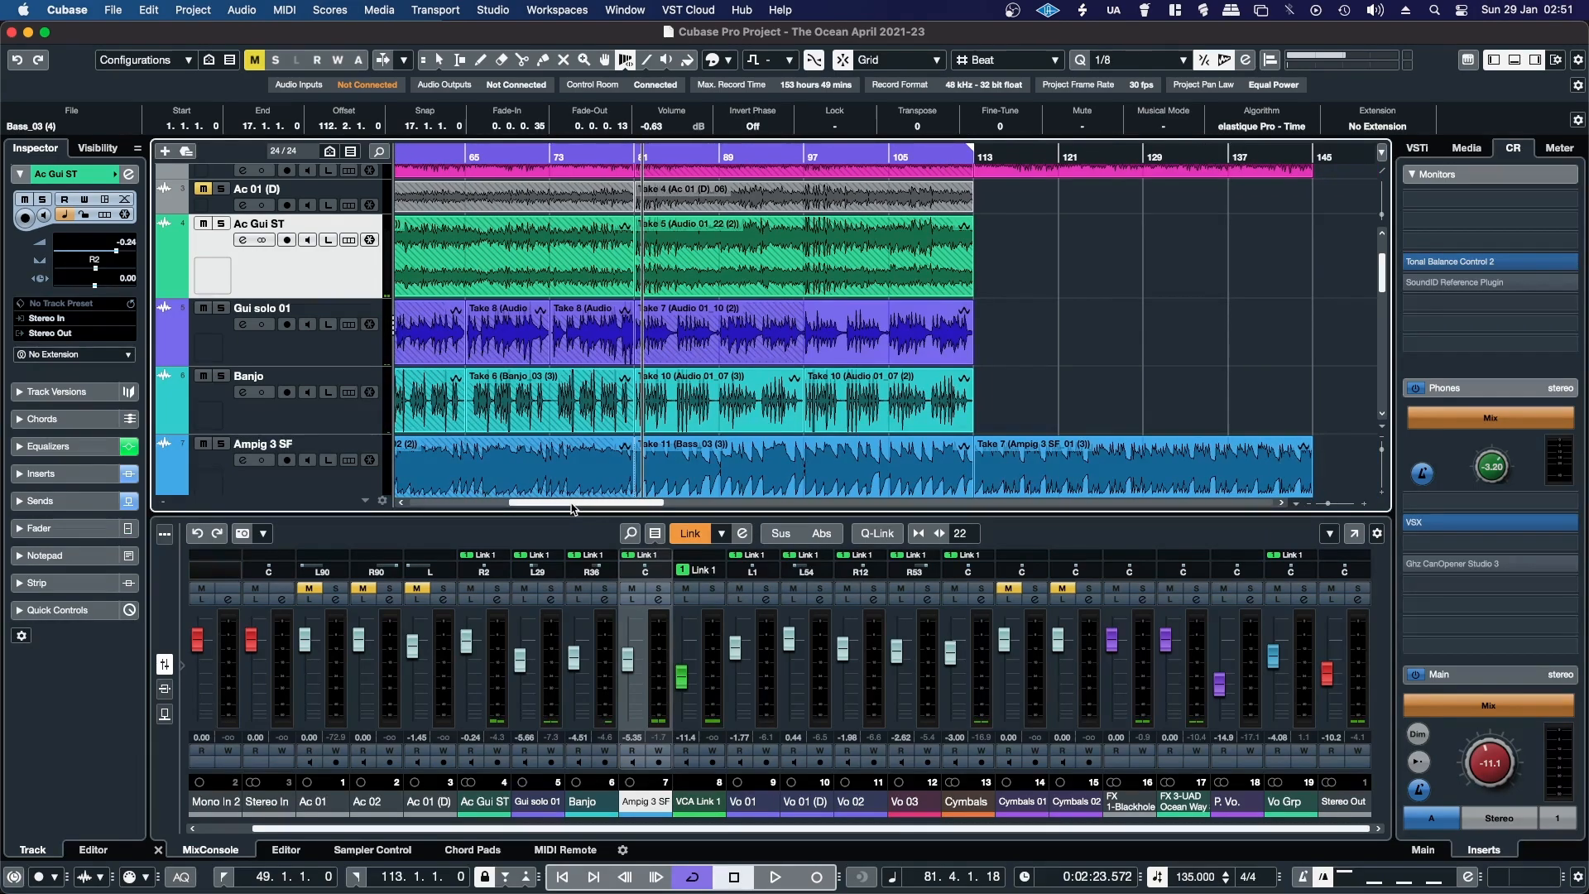
left_click_drag(542, 508, 402, 505)
left_click_drag(913, 148, 403, 159)
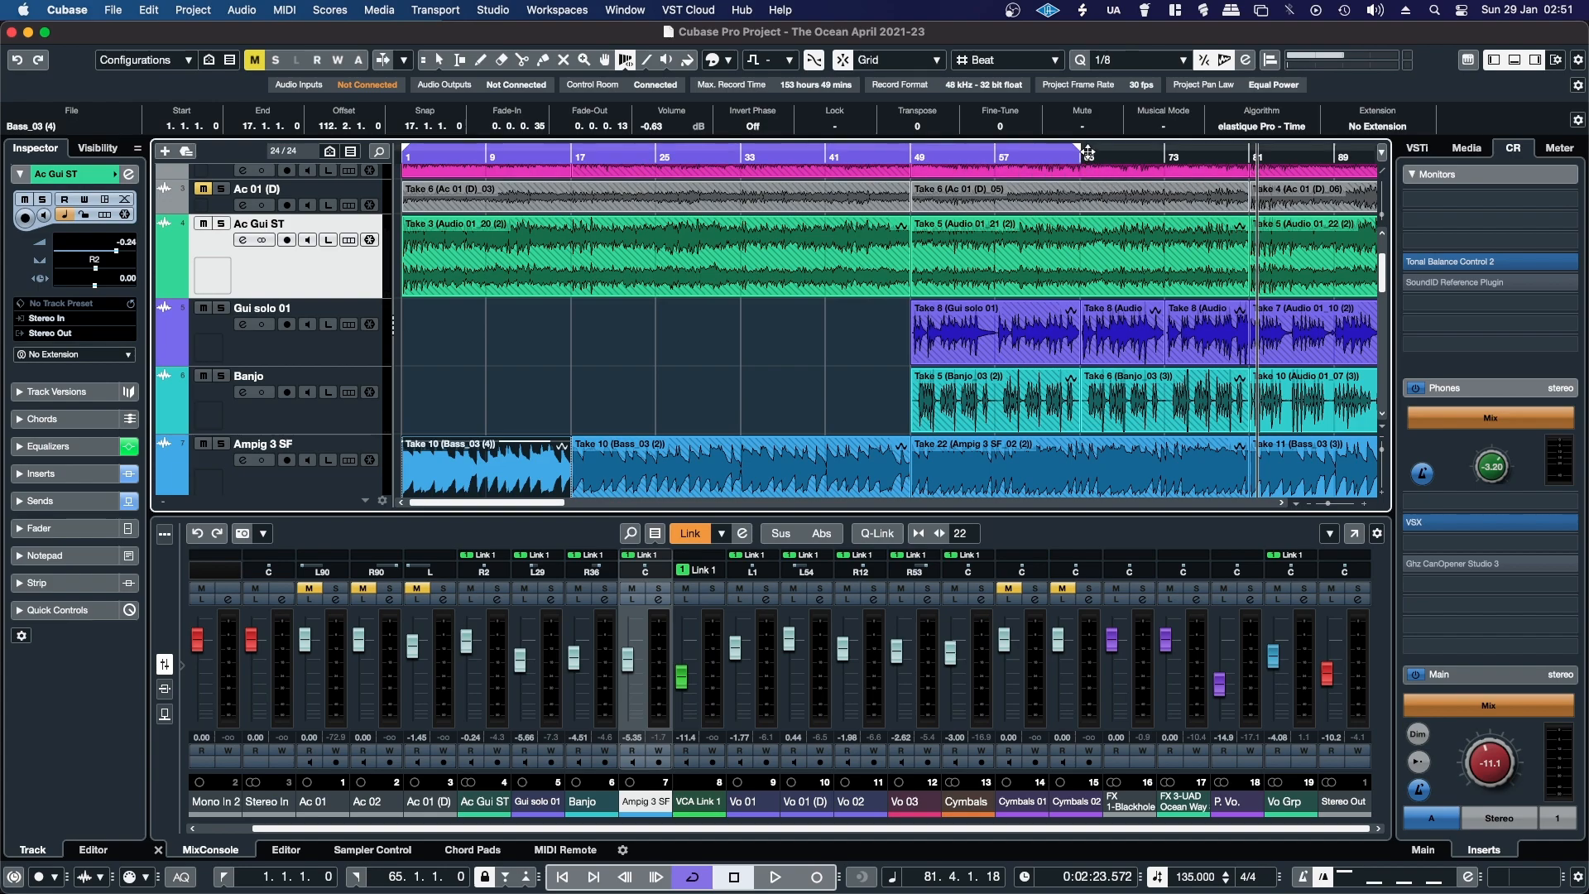
left_click_drag(1080, 171, 1039, 170)
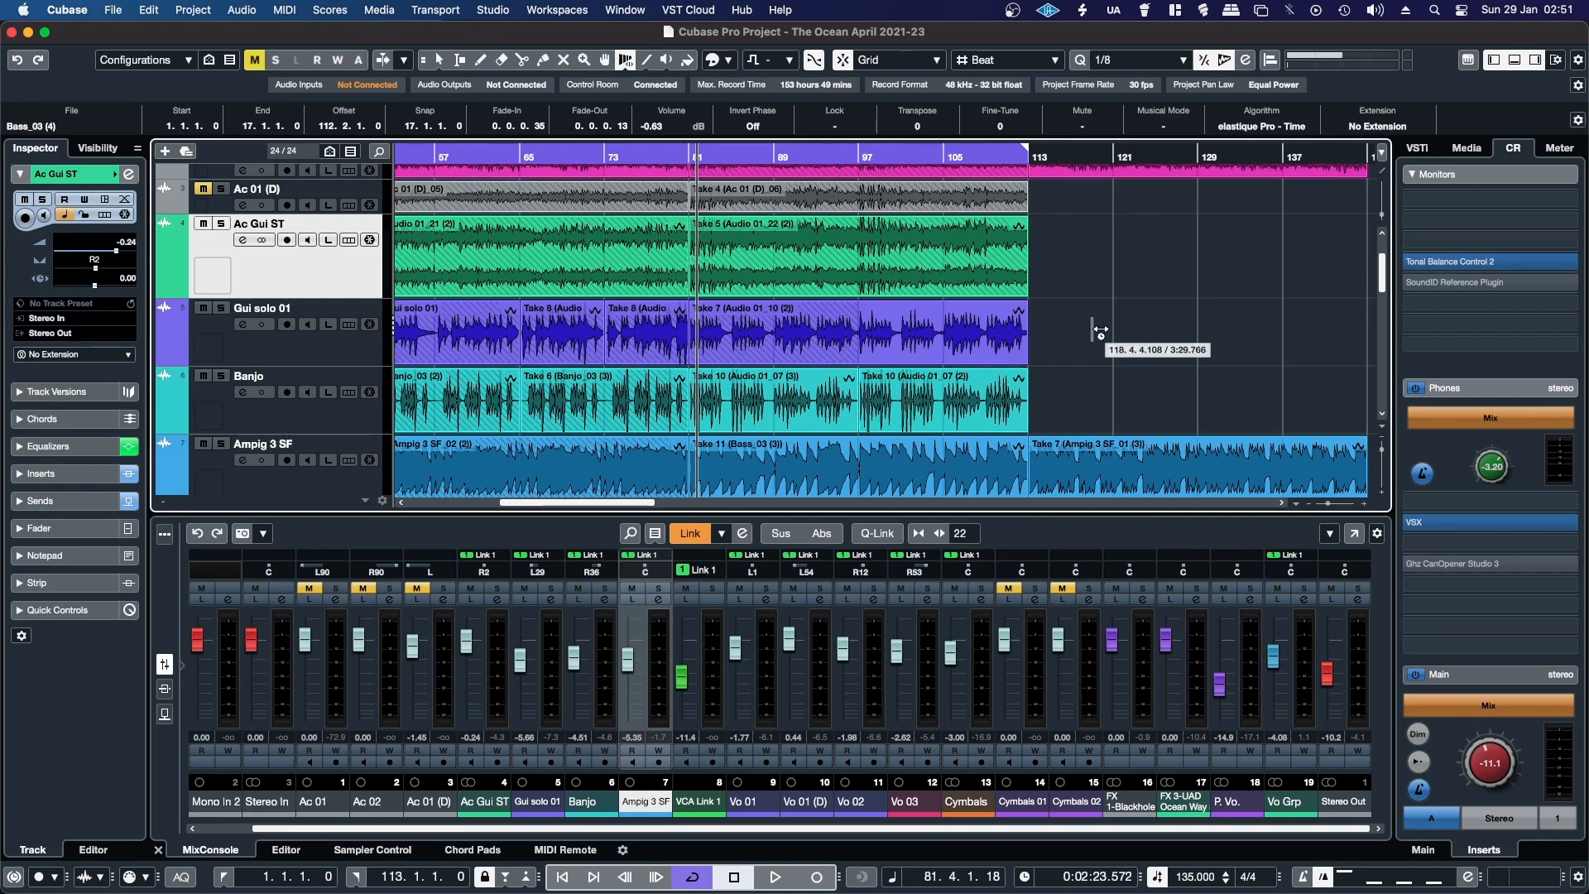